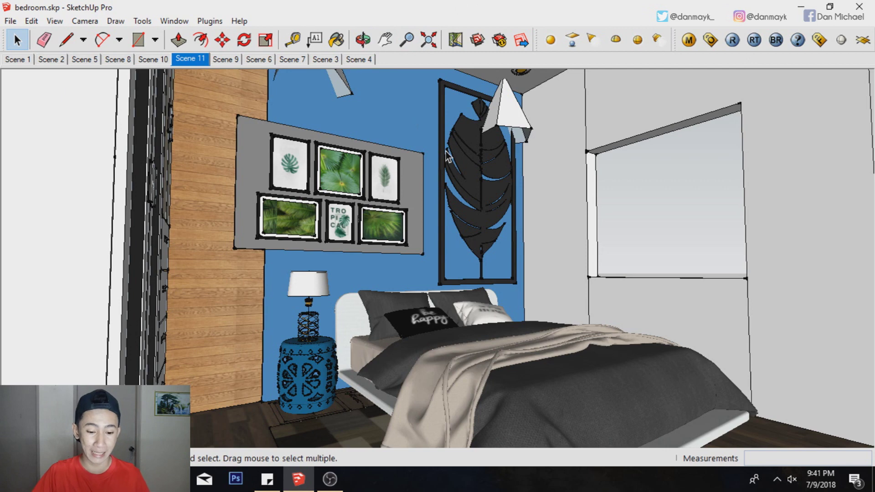
middle_click_drag(448, 156, 626, 208)
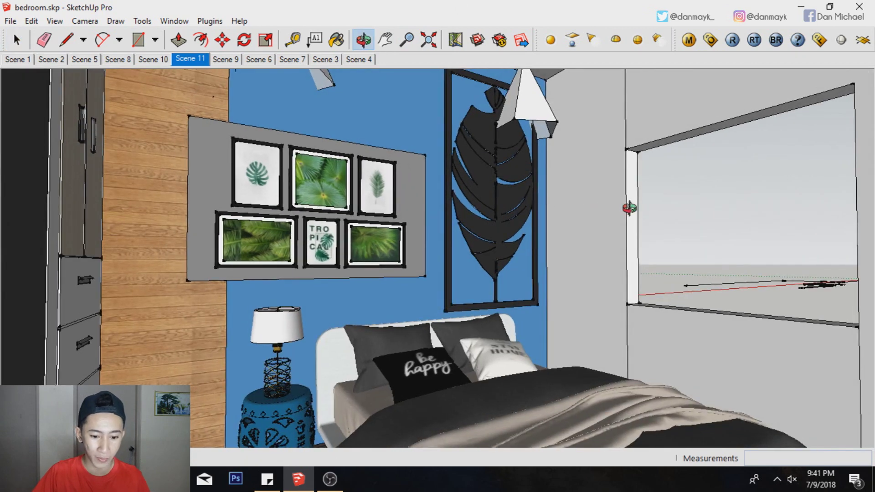
mouse_move(630, 208)
middle_mouse_down()
mouse_move(339, 118)
mouse_move(365, 155)
middle_mouse_up()
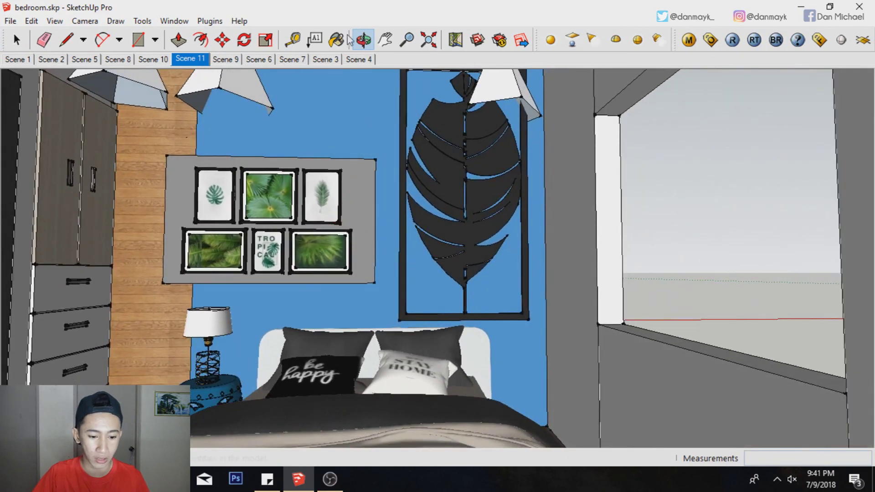
left_click(386, 41)
left_click_drag(403, 237, 490, 280)
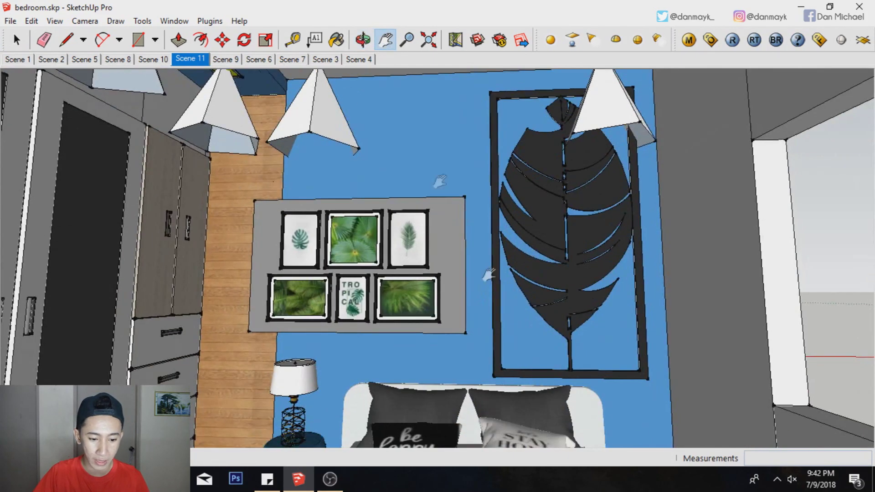
left_click(360, 42)
left_click_drag(455, 237, 478, 255)
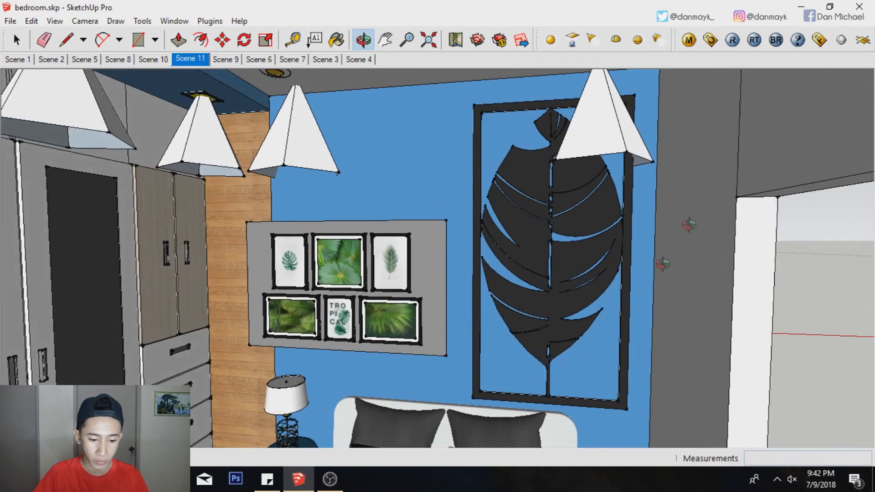
left_click_drag(662, 263, 401, 57)
left_click_drag(583, 151, 367, 145)
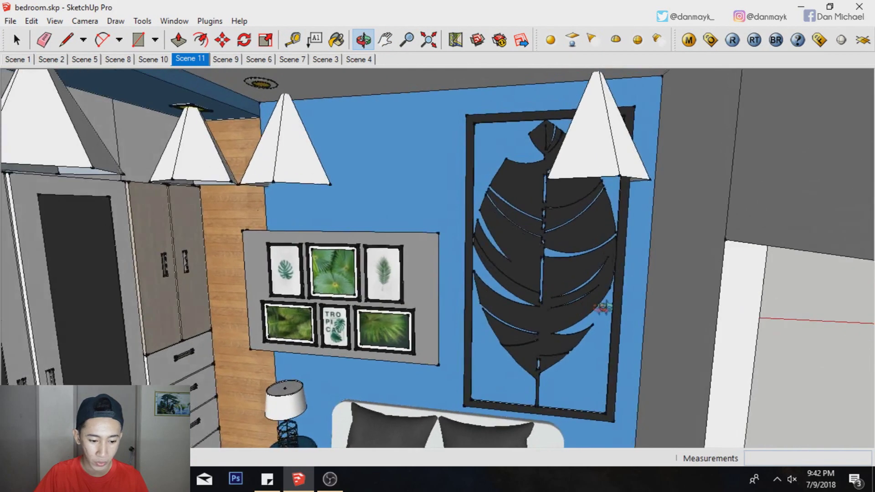
key("ctrl+a")
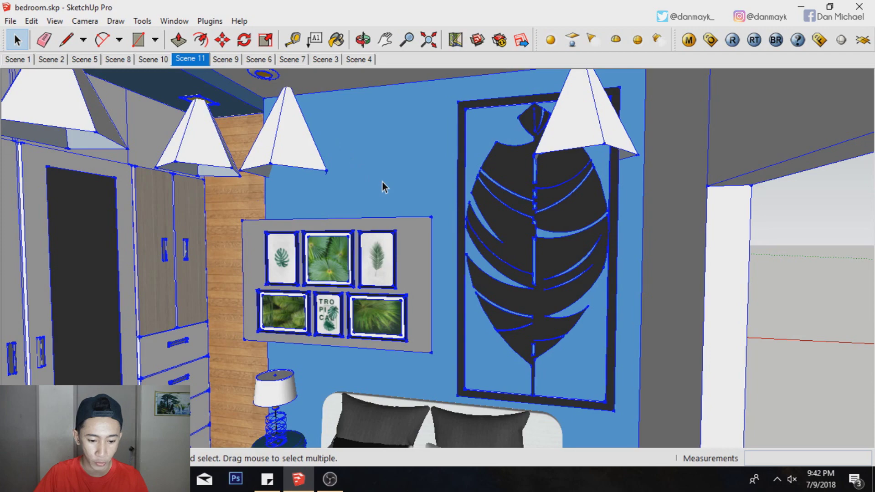
left_click(393, 195)
mouse_move(393, 195)
middle_mouse_down()
mouse_move(623, 256)
mouse_move(463, 394)
mouse_move(368, 237)
mouse_move(477, 243)
middle_mouse_up()
Hide the box group enclosing the bedroom to reveal the interior.
left_click(498, 245)
right_click(498, 245)
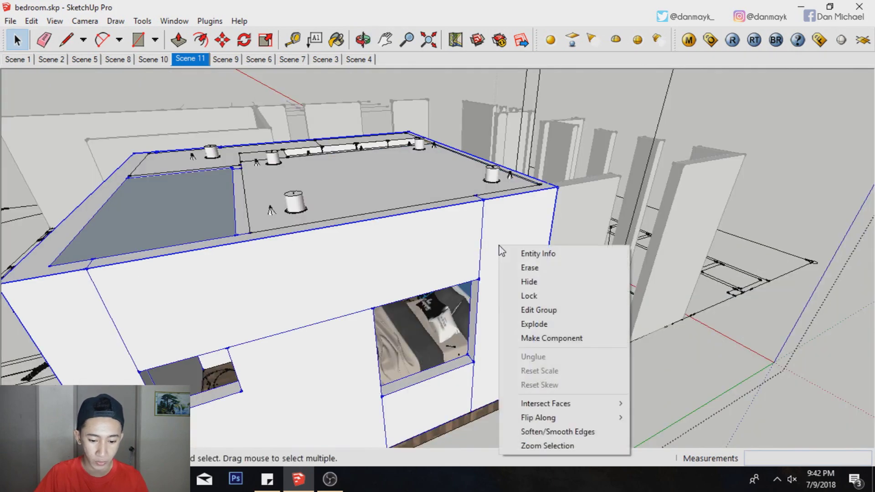
left_click(728, 108)
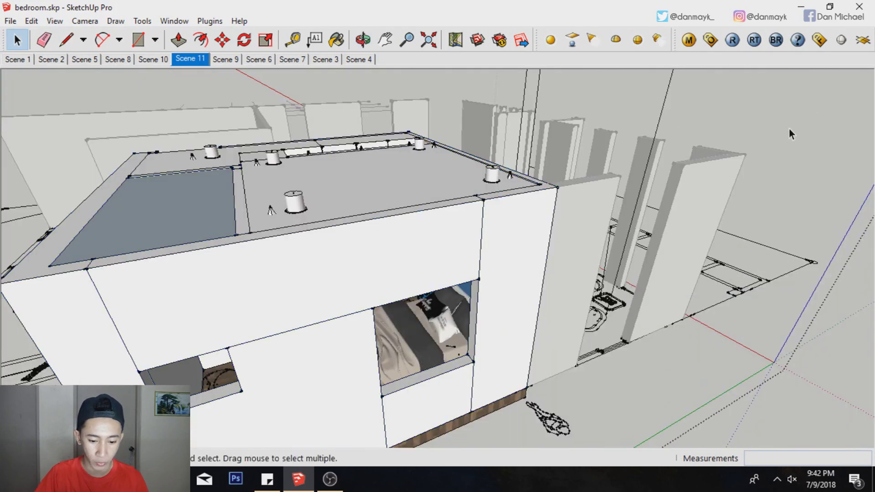
right_click(460, 235)
left_click(491, 268)
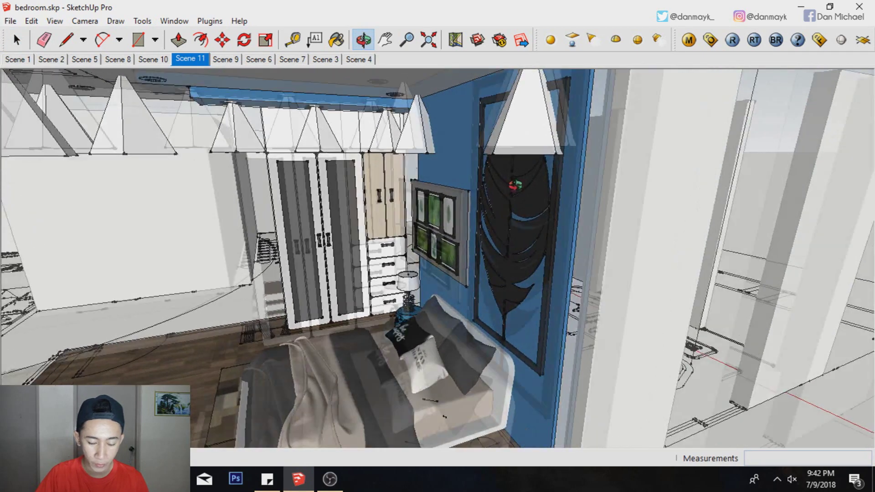
Orbit around the bedroom interior, open the Materials panel and return to Scene 11.
mouse_move(515, 184)
middle_mouse_down()
mouse_move(624, 290)
mouse_move(313, 74)
middle_mouse_up()
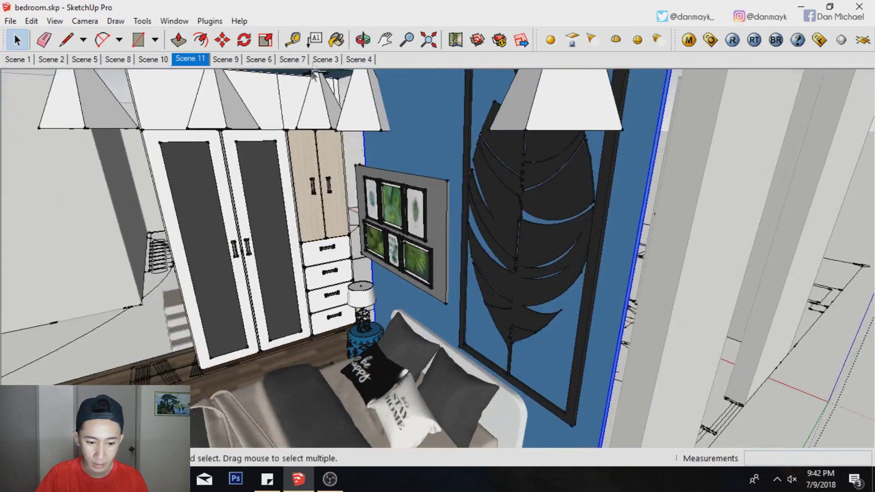
mouse_move(391, 136)
middle_mouse_down()
mouse_move(442, 331)
mouse_move(242, 48)
middle_mouse_up()
middle_click_drag(252, 295, 465, 405)
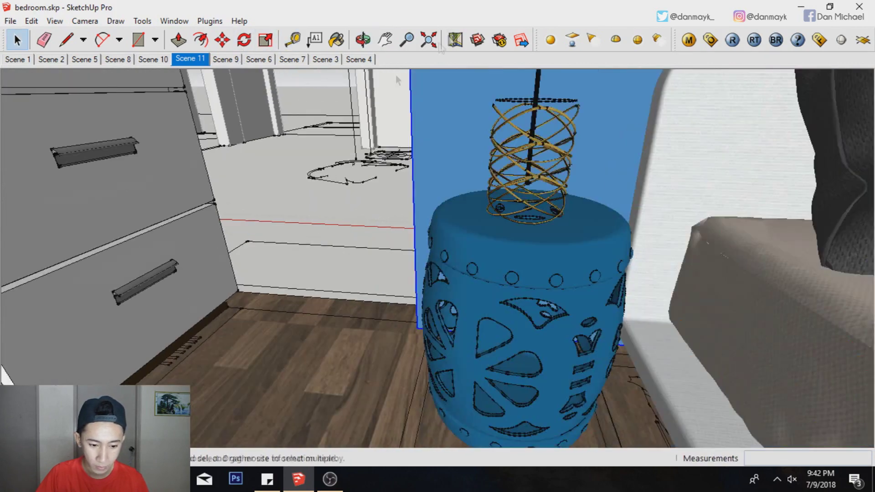
key("l")
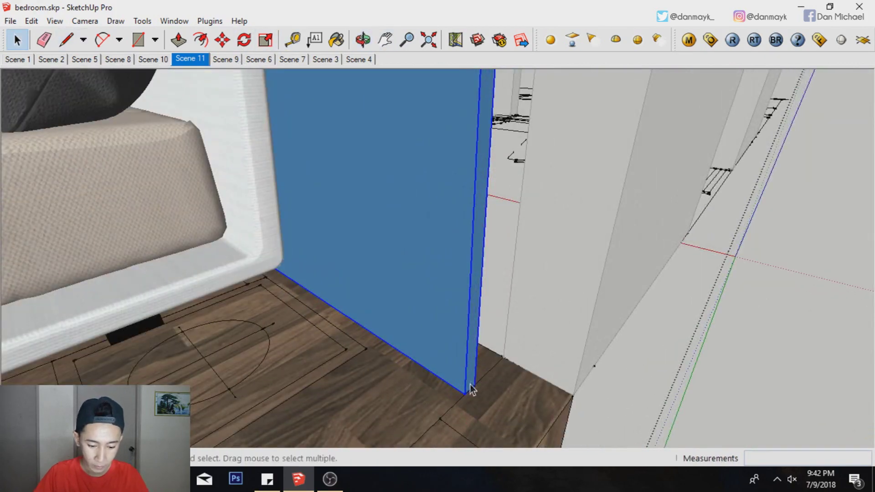
mouse_move(286, 200)
middle_mouse_down()
mouse_move(362, 425)
mouse_move(400, 273)
mouse_move(419, 351)
middle_mouse_up()
key("space")
key("p")
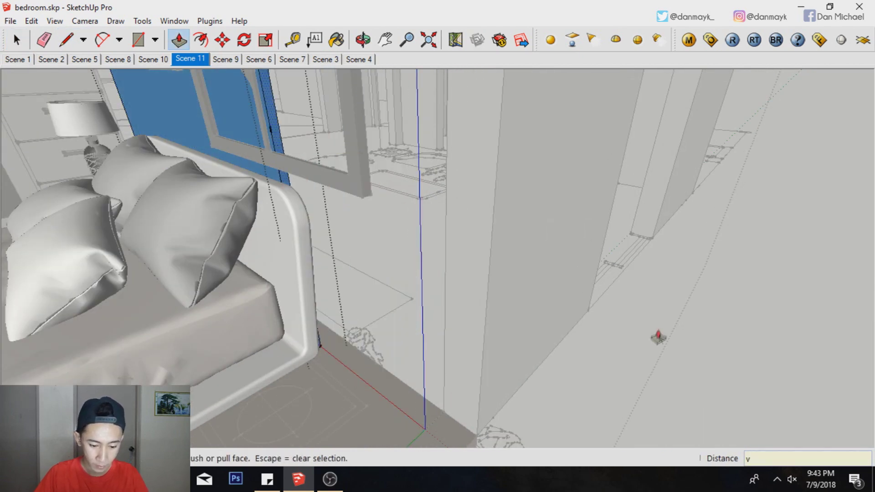
middle_click_drag(658, 328, 364, 8)
key("space")
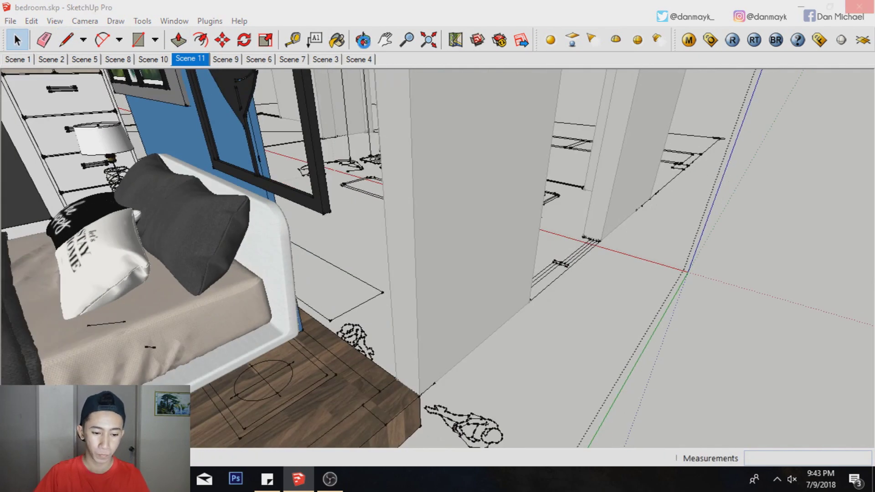
key("b")
left_click(202, 59)
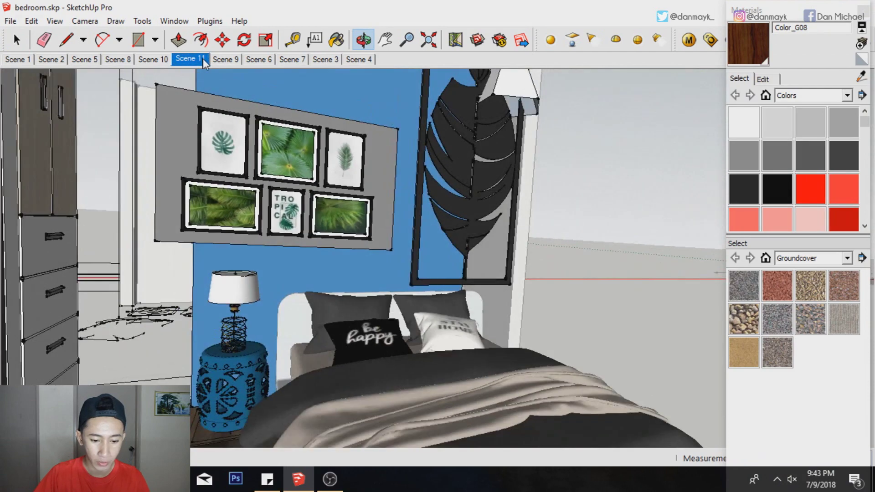
Unhide all geometry with Edit > Unhide > All, then orbit to inspect the wall art and ceiling.
left_click(54, 21)
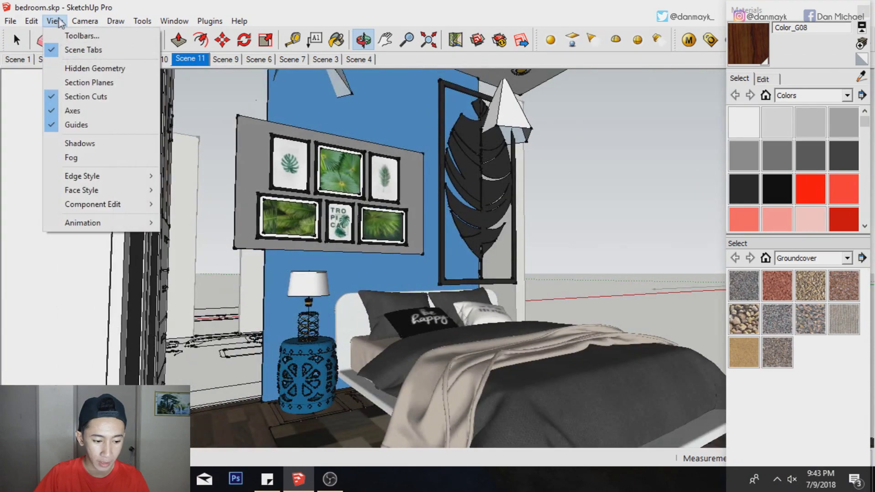
mouse_move(30, 21)
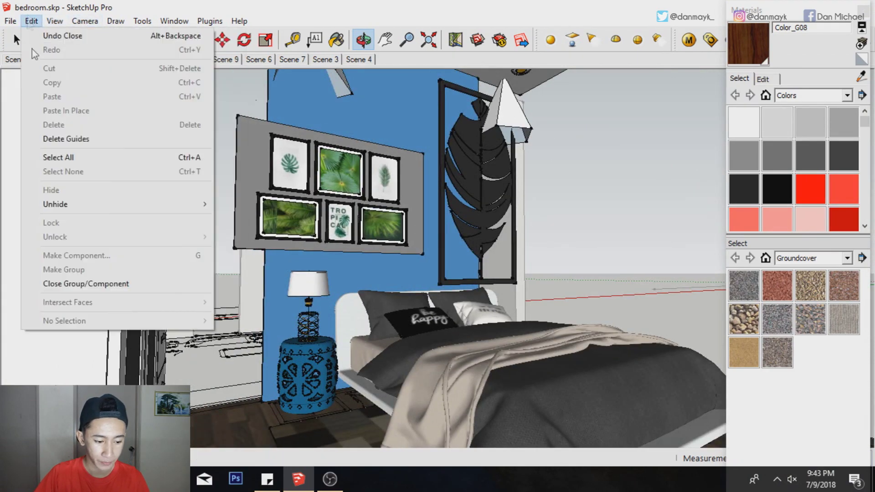
left_click(266, 231)
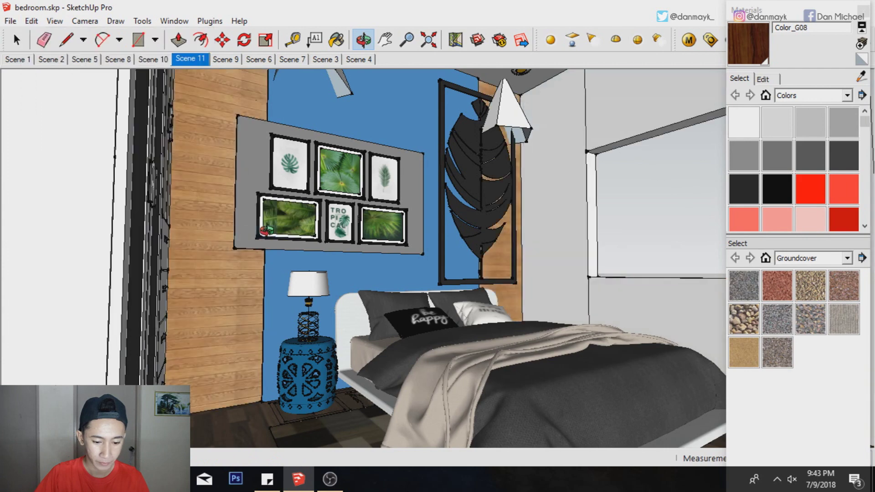
left_click(369, 44)
mouse_move(176, 223)
left_mouse_down()
mouse_move(357, 275)
mouse_move(305, 285)
left_mouse_up()
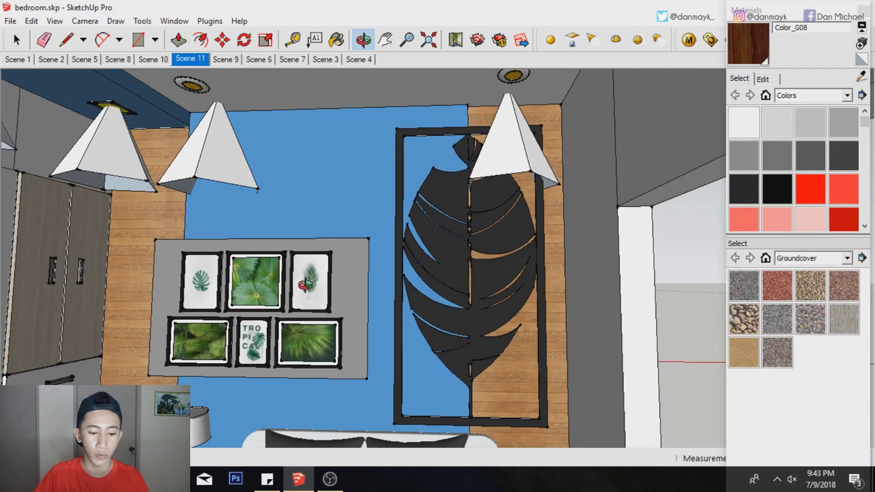
mouse_move(306, 285)
left_mouse_down()
mouse_move(109, 248)
mouse_move(487, 266)
mouse_move(385, 232)
left_mouse_up()
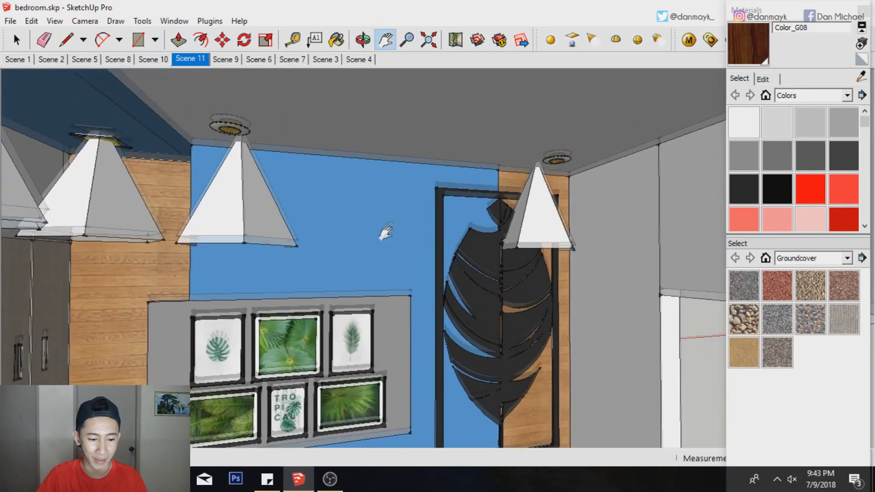
middle_click_drag(385, 232, 381, 246, "shift")
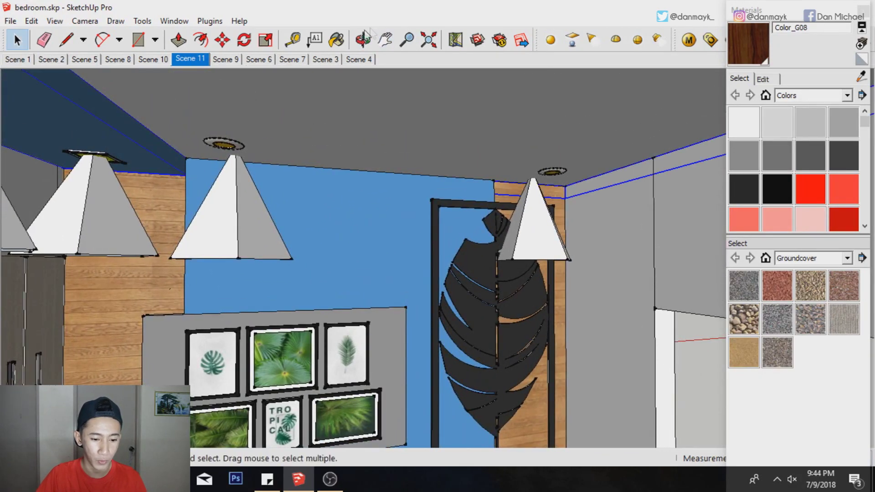
Move the ceiling soffit component left above the wardrobe, then return to Scene 11.
left_click(384, 40)
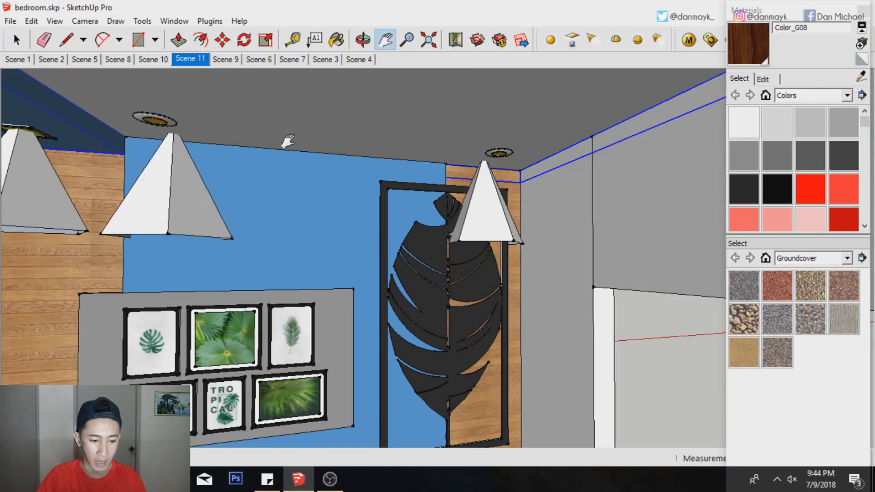
left_click_drag(283, 138, 258, 153)
middle_click_drag(364, 91, 531, 238)
key("m")
left_click_drag(531, 238, 434, 250)
key("space")
left_click(201, 59)
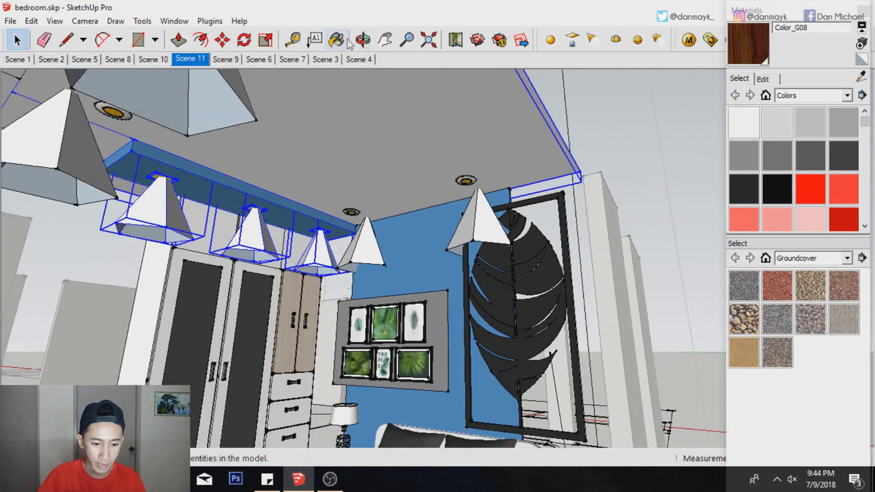
Orbit close to the ceiling pendant lamps and check a ceiling face's options.
left_click(363, 40)
mouse_move(401, 237)
left_mouse_down()
mouse_move(416, 255)
mouse_move(401, 315)
mouse_move(417, 395)
mouse_move(332, 385)
mouse_move(310, 318)
left_mouse_up()
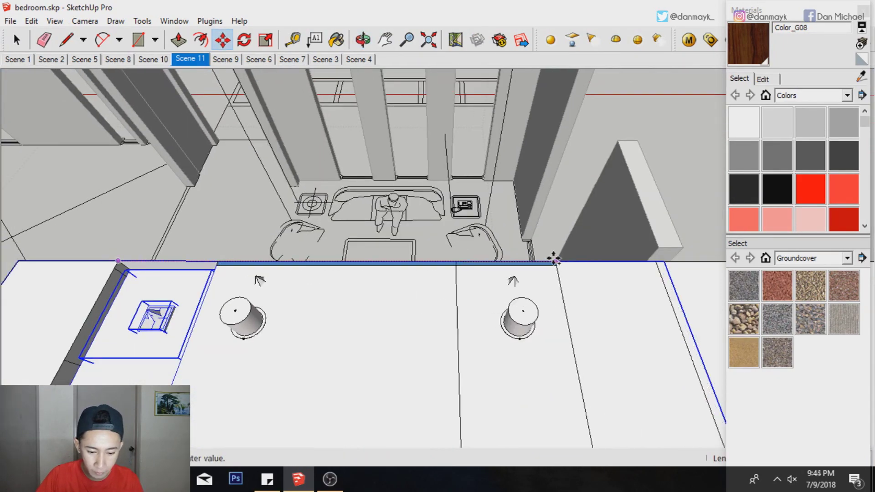
key("space")
key("o")
mouse_move(462, 117)
left_mouse_down()
mouse_move(483, 290)
mouse_move(381, 220)
mouse_move(359, 170)
mouse_move(387, 156)
left_mouse_up()
key("space")
key("e")
middle_click_drag(396, 80, 72, 91)
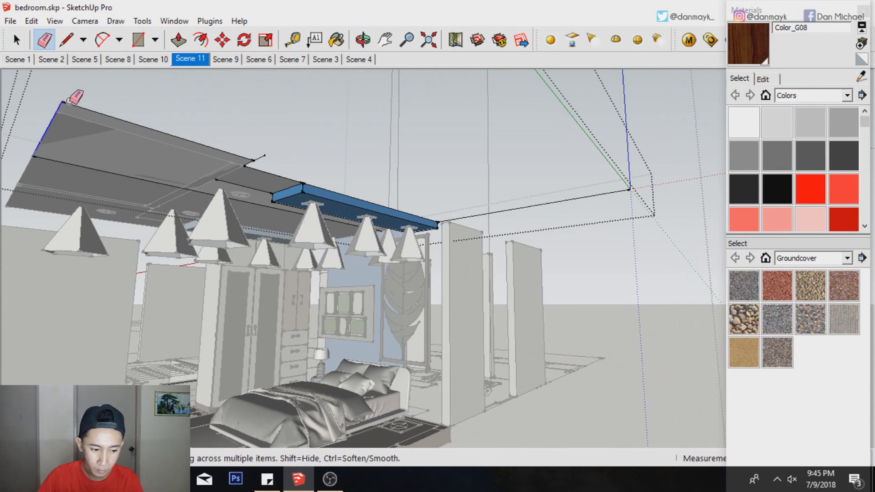
left_click(363, 40)
left_click_drag(364, 228, 505, 132)
right_click(506, 132)
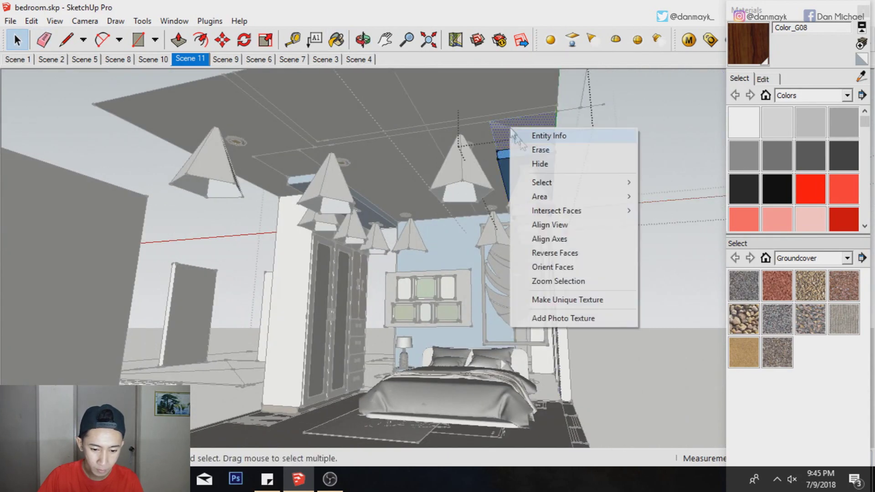
key("Escape")
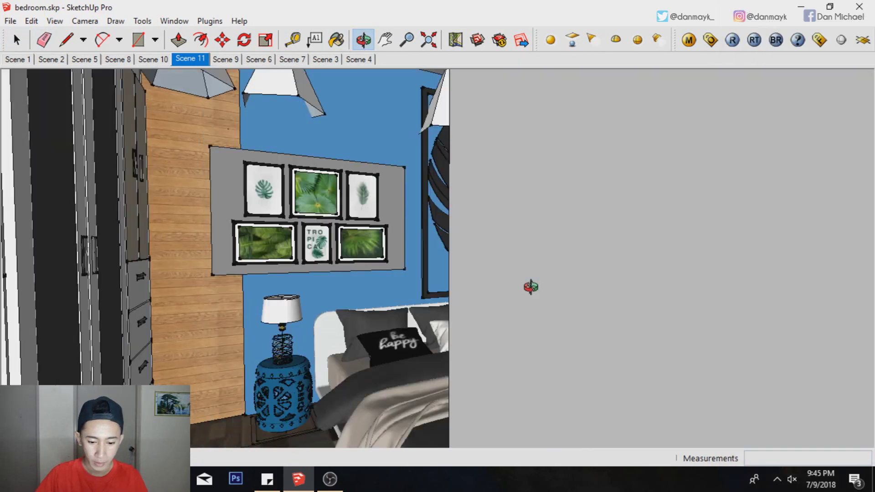
Draw a rectangle across the window opening and make it a group.
scroll(367, 254, "up", 3)
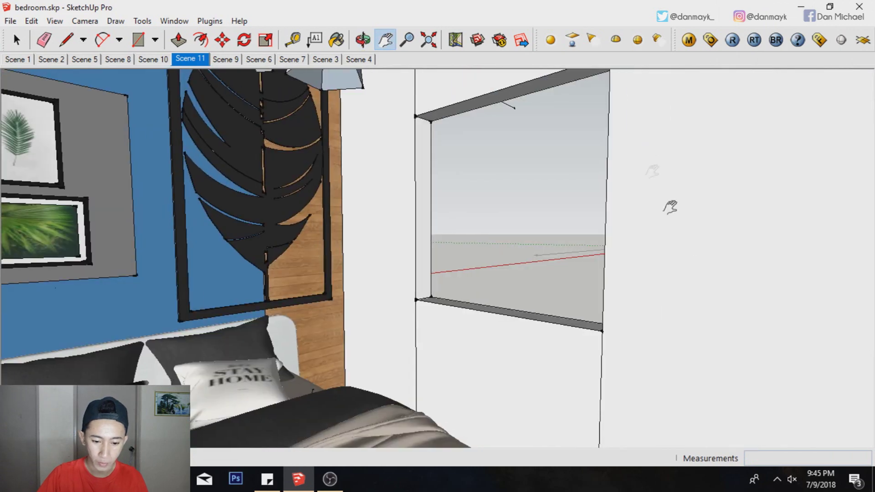
middle_click_drag(670, 204, 655, 206, "shift")
key("r")
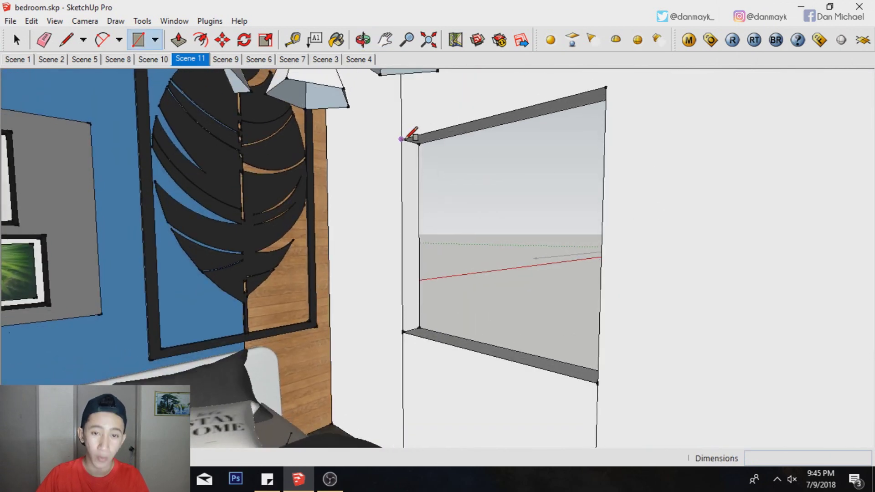
left_click(401, 139)
left_click(598, 383)
key("space")
right_click(519, 248)
left_click(565, 357)
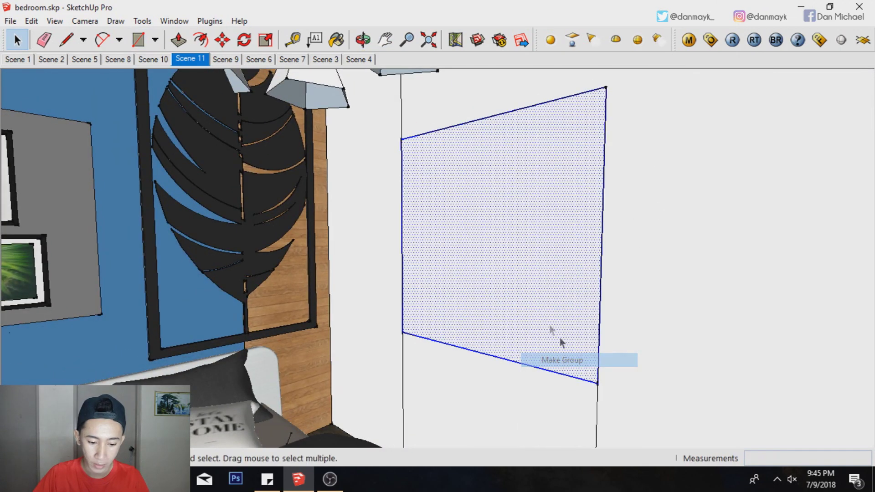
Inside the window group, offset the rectangle outline 50 inward to form the border.
double_click(446, 270)
left_click(444, 270)
key("f")
left_click(445, 280)
type(".05")
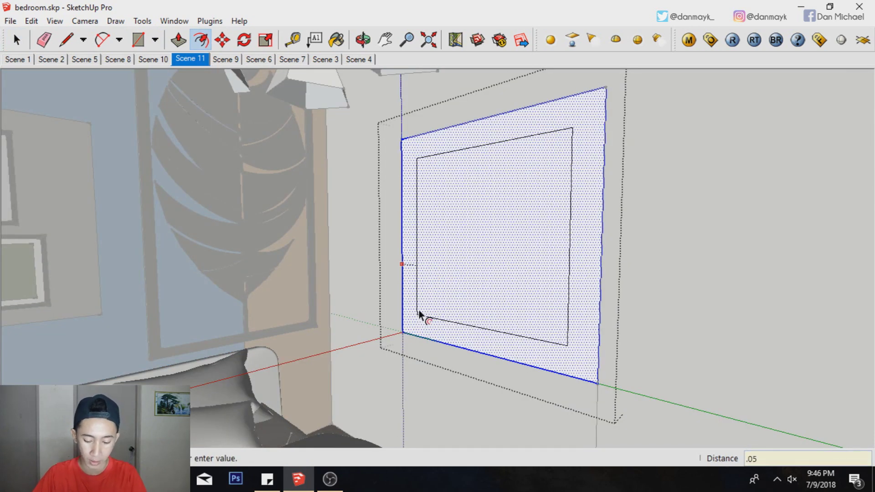
key("Return")
key("ctrl+z")
key("space")
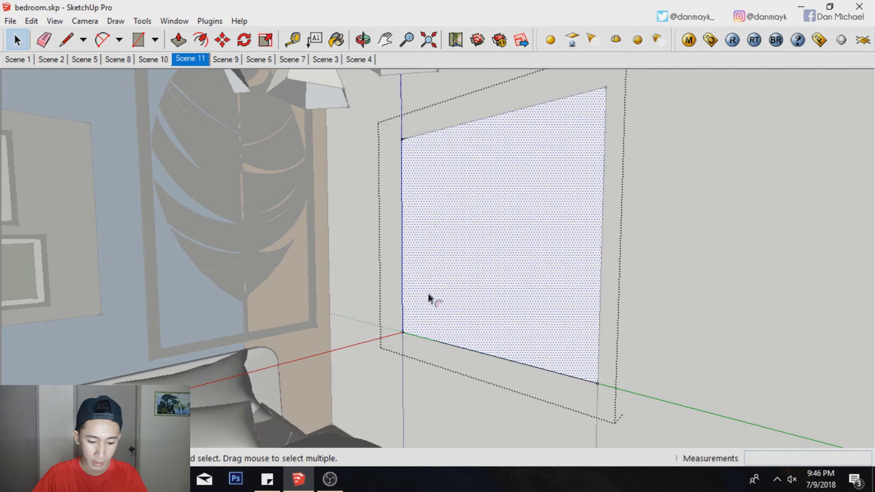
key("f")
left_click(419, 314)
key("Return")
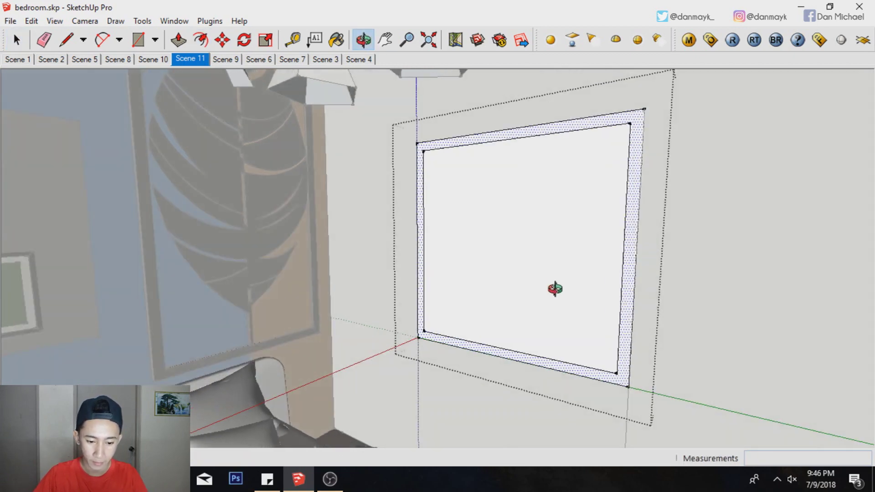
Group the frame border and push/pull it to a 5 mm thickness.
middle_click_drag(553, 287, 457, 124)
scroll(469, 172, "up", 3)
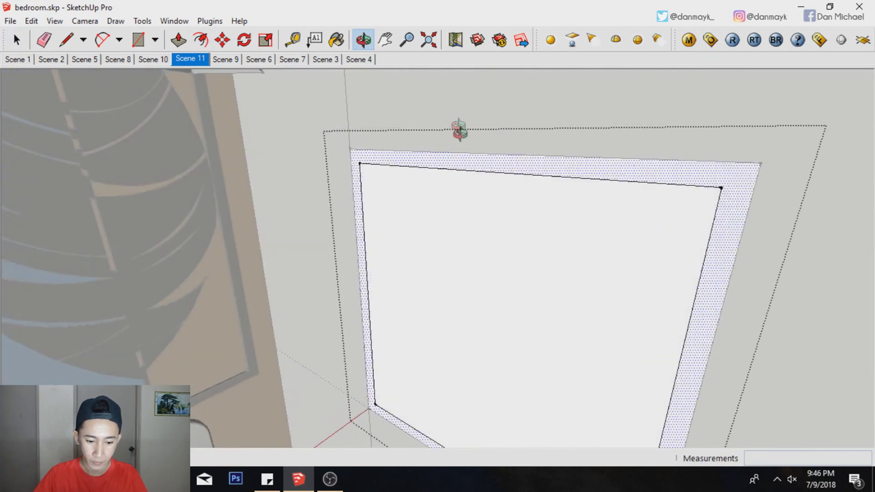
double_click(469, 172)
right_click(470, 172)
left_click(524, 279)
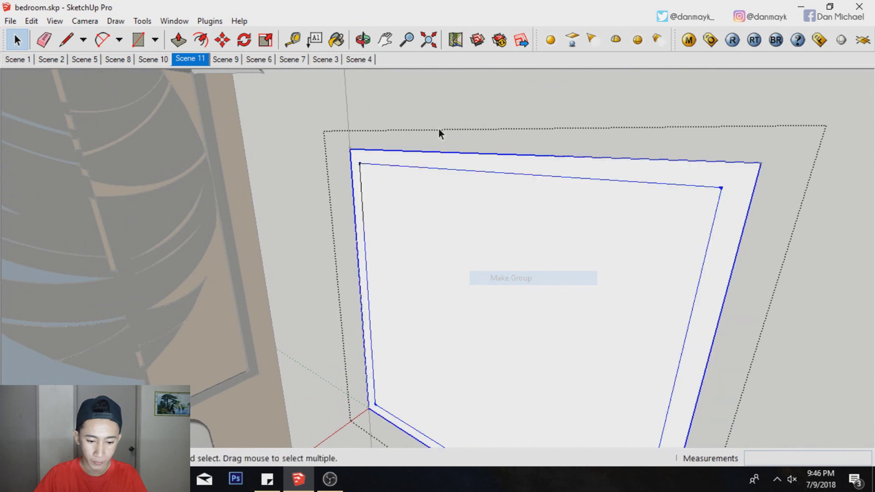
double_click(447, 163)
key("p")
left_click(446, 162)
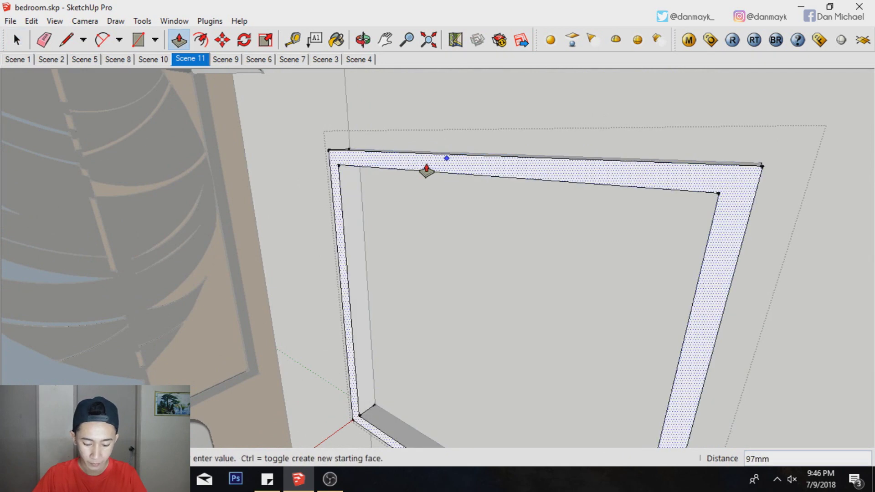
key("Return")
key("space")
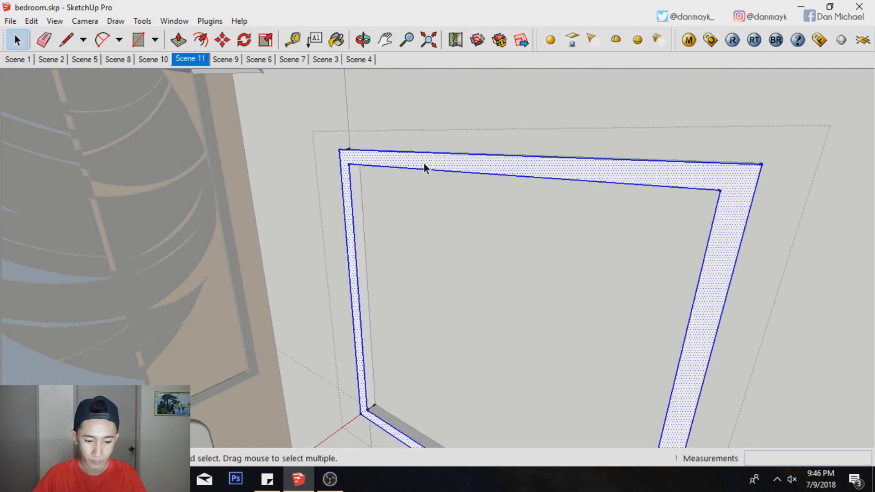
Paint the window frame with the black Color_009 material.
key("b")
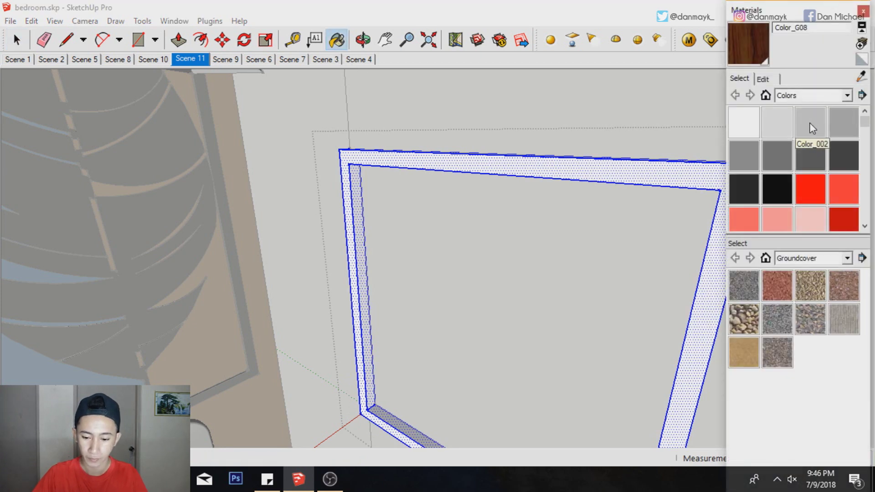
left_click(780, 195)
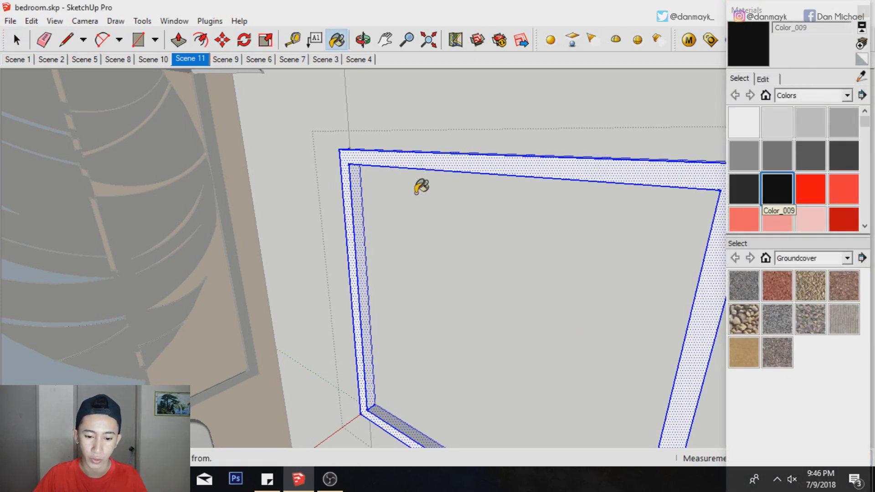
left_click(422, 186)
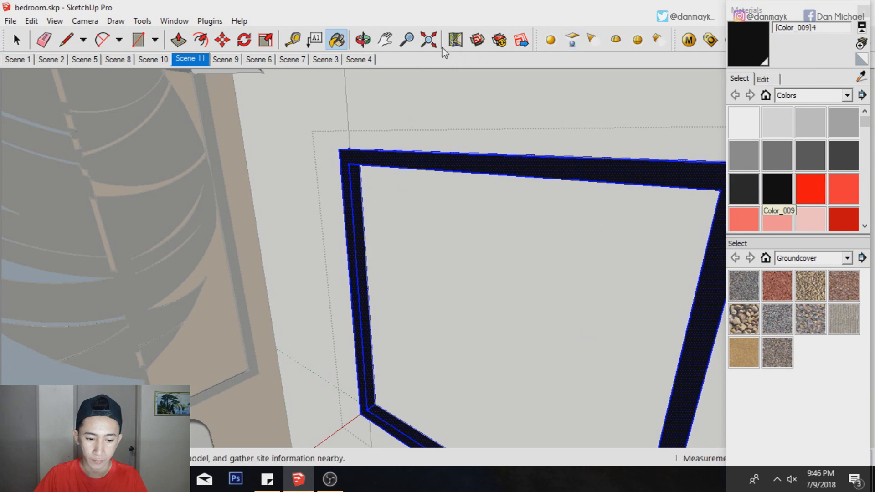
Add a reflection layer to [Color_009]4 in V-Ray with 0.8 glossiness and 35 subdivs.
left_click(689, 40)
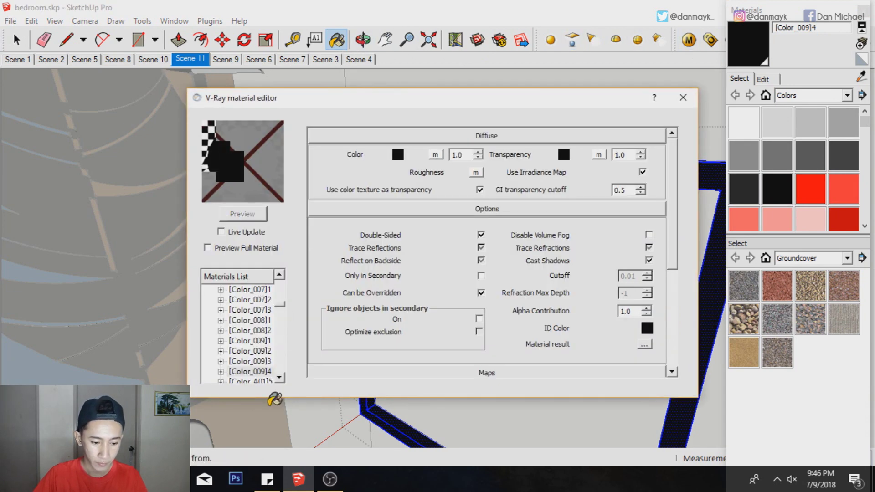
left_click_drag(358, 106, 266, 85)
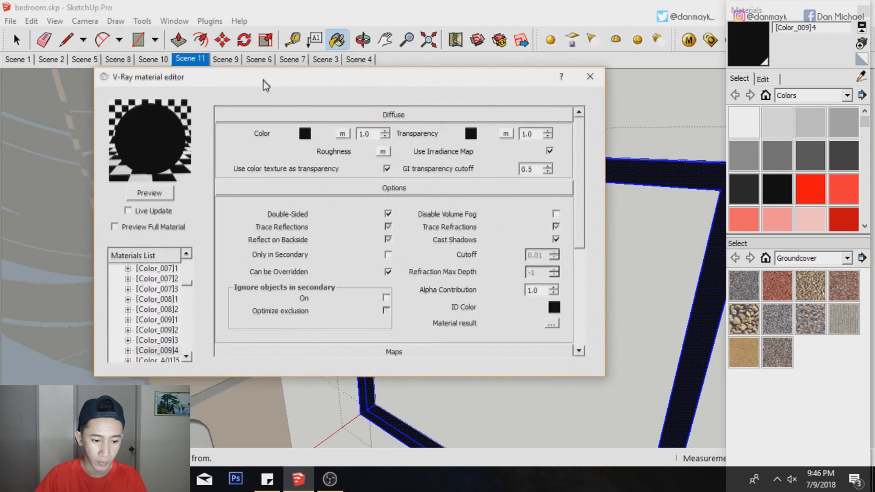
left_click(182, 350)
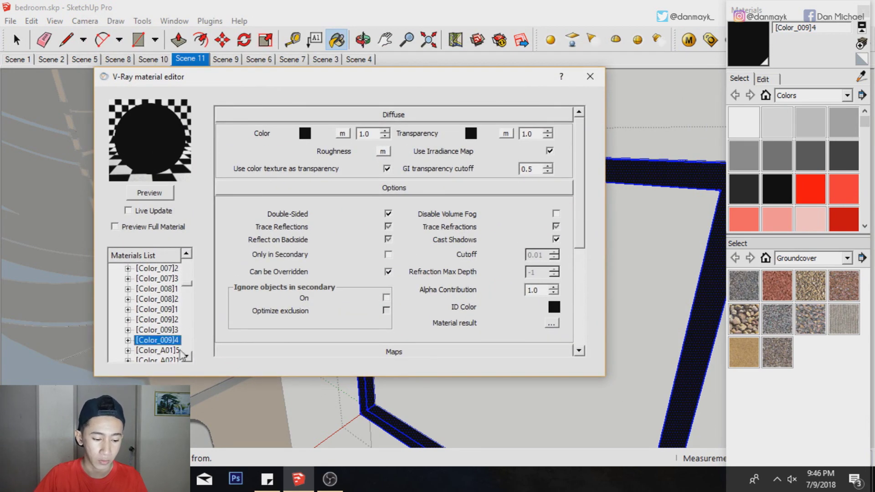
right_click(175, 344)
mouse_move(208, 350)
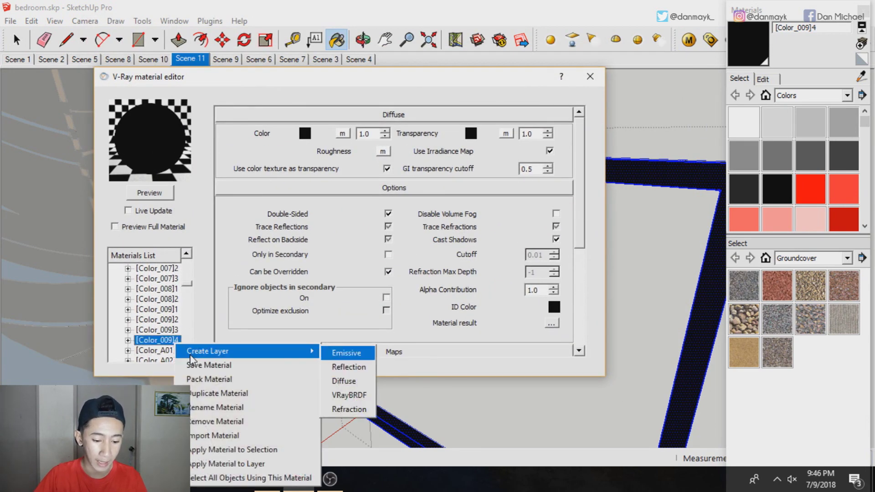
left_click(373, 368)
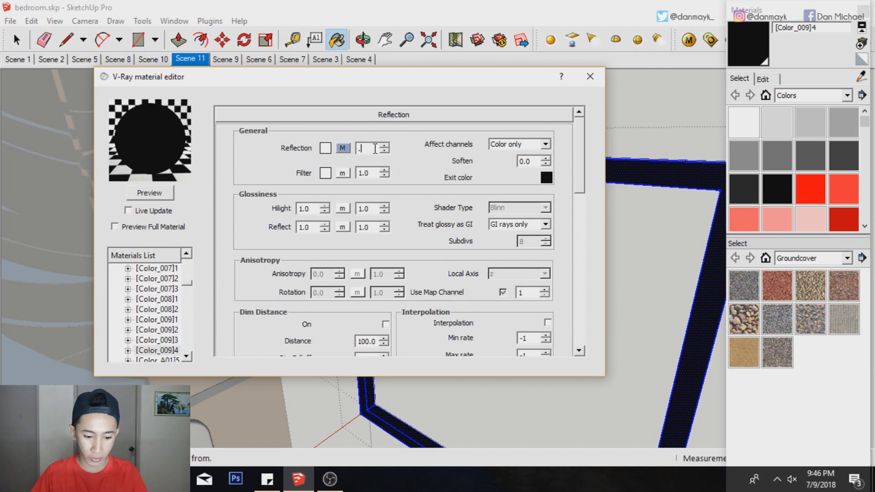
key("Tab")
type("35")
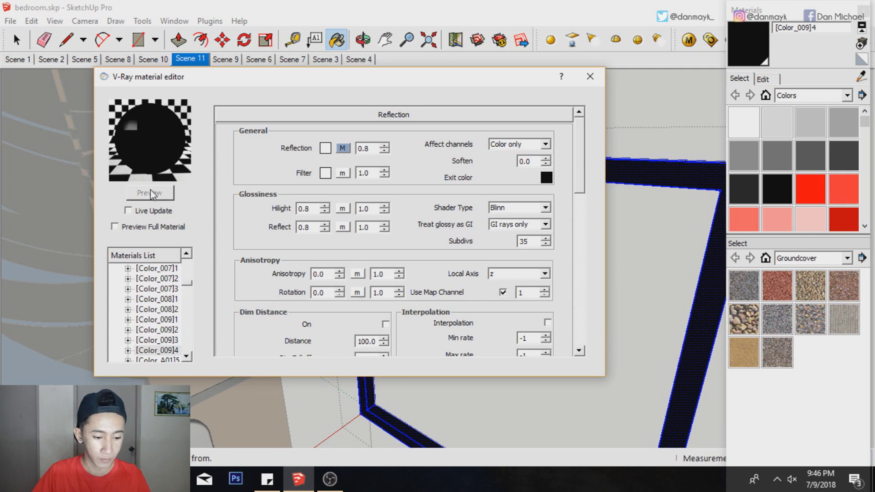
left_click_drag(226, 82, 286, 26)
left_click(650, 19)
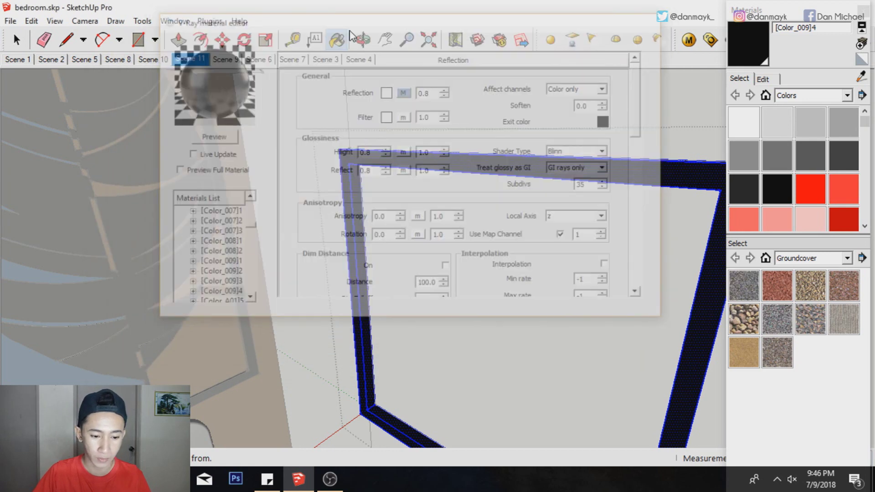
Orbit around the black frame and select its inner face.
left_click(363, 39)
mouse_move(418, 242)
left_mouse_down()
mouse_move(306, 107)
mouse_move(500, 293)
mouse_move(488, 275)
mouse_move(323, 275)
mouse_move(414, 247)
mouse_move(456, 258)
left_mouse_up()
key("space")
scroll(401, 251, "up", 2)
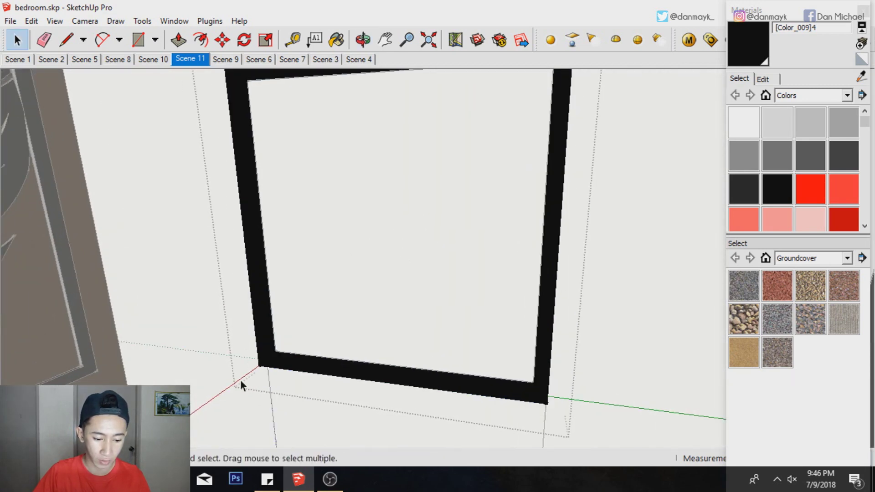
scroll(240, 385, "down", 2)
double_click(302, 354)
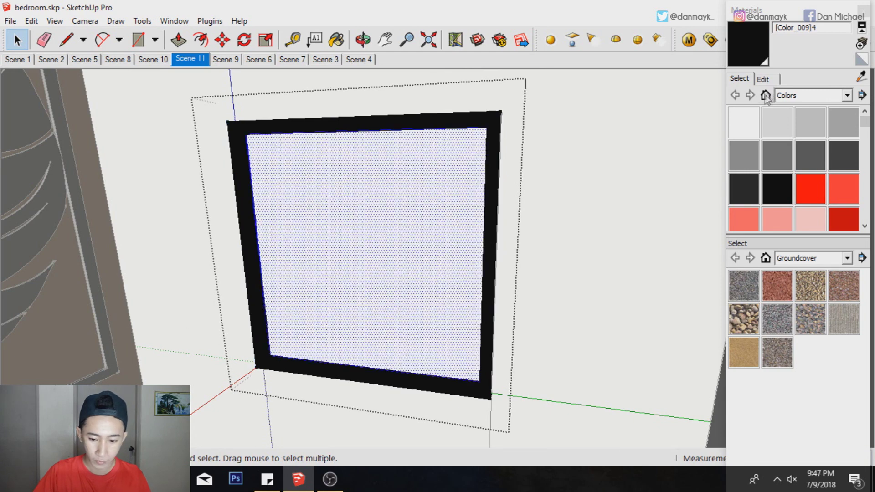
Raise the frame material's brightness from black to grey.
left_click(762, 78)
left_click_drag(794, 167, 794, 148)
key("o")
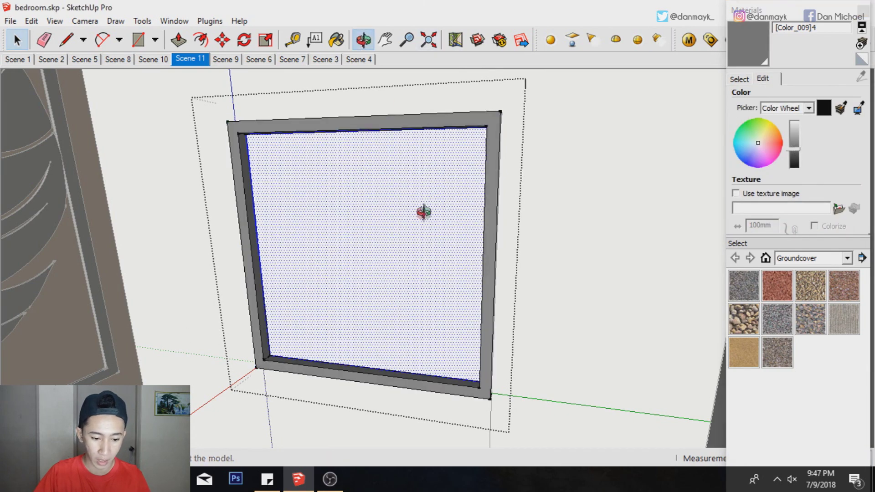
left_click_drag(424, 212, 471, 181)
scroll(453, 227, "up", 2)
scroll(398, 351, "down", 1)
key("space")
Draw a dividing line on the inner face and offset it into a thin strip.
key("l")
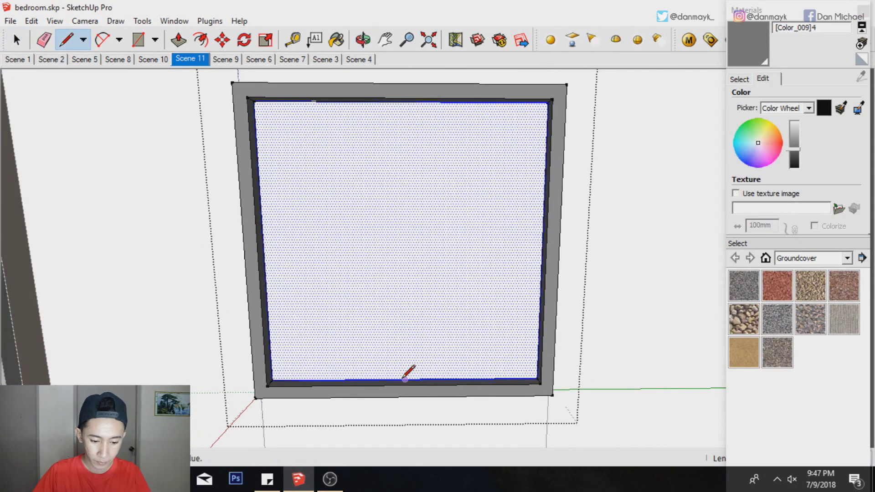
left_click(404, 379)
left_click(400, 102)
key("space")
key("f")
left_click(424, 319)
middle_click_drag(424, 319, 396, 307)
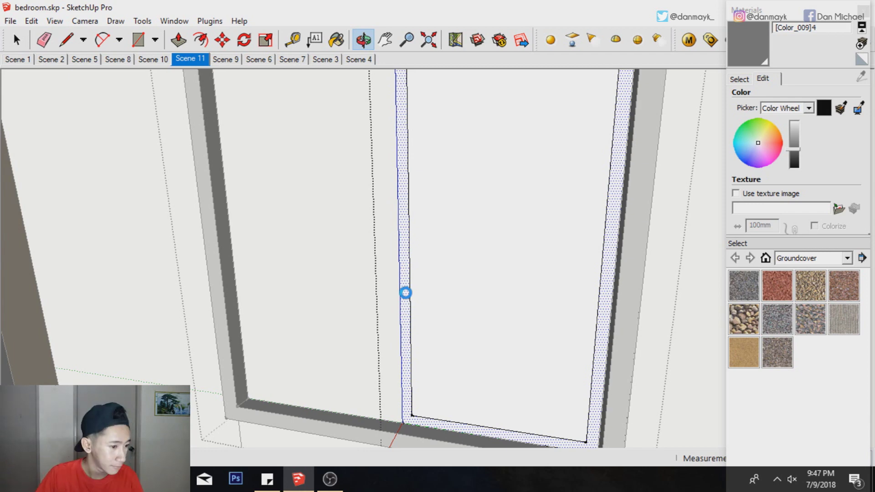
Group the thin inner strip and push/pull it outward.
right_click(407, 312)
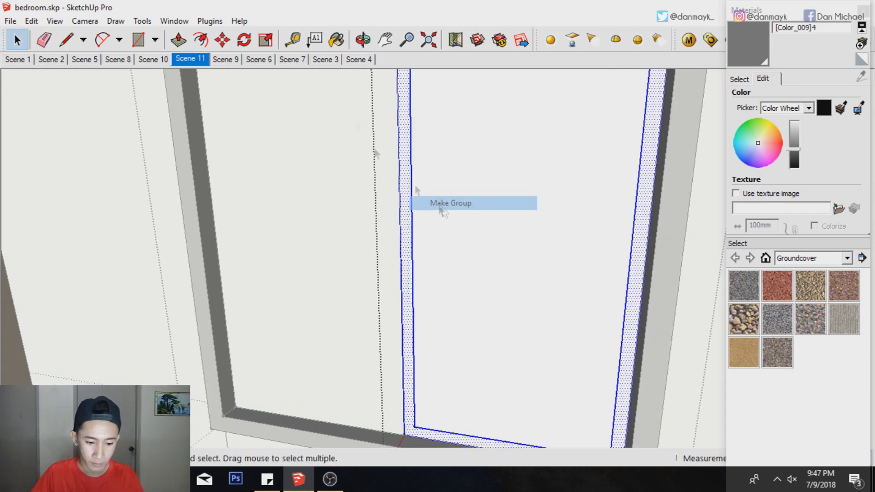
left_click(442, 201)
left_click(415, 278)
key("p")
left_click(409, 293)
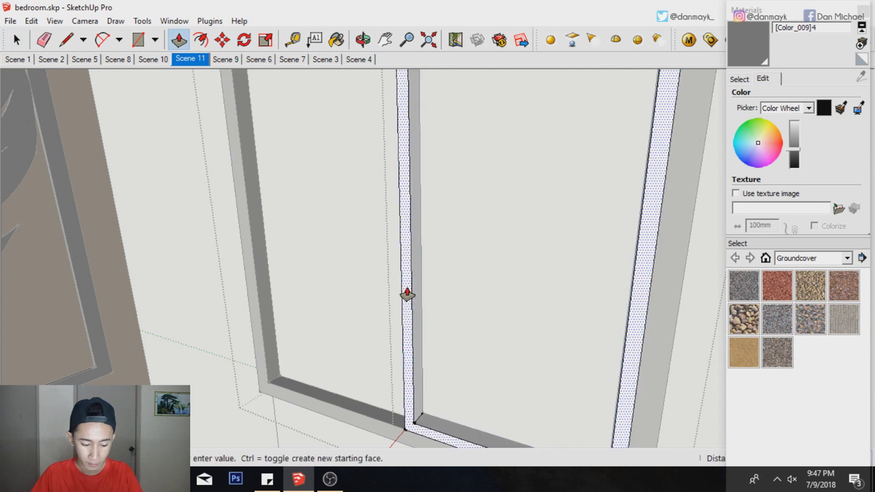
left_click(407, 294)
key("space")
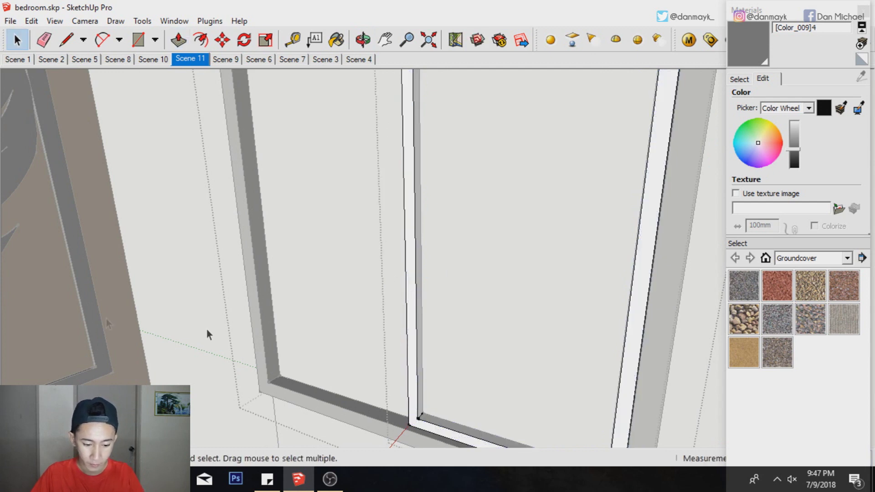
Paint the inner strip dark grey and clear the selection.
triple_click(419, 351)
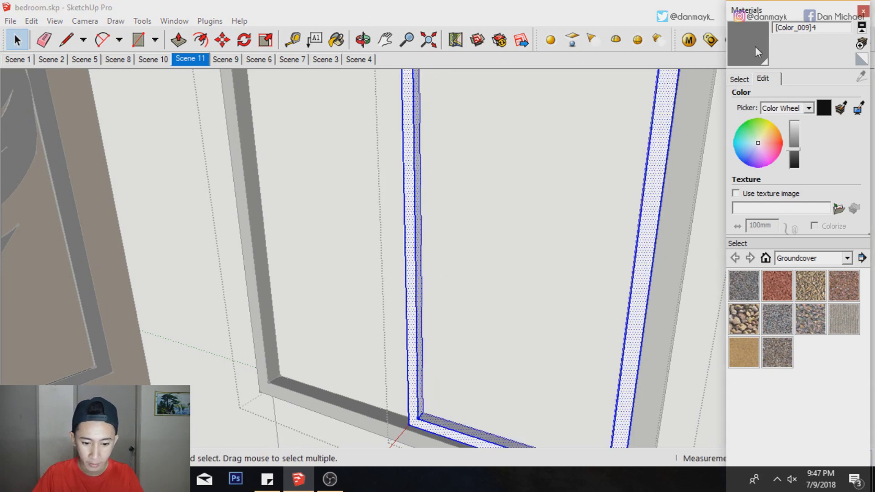
left_click(755, 46)
left_click(416, 234)
key("space")
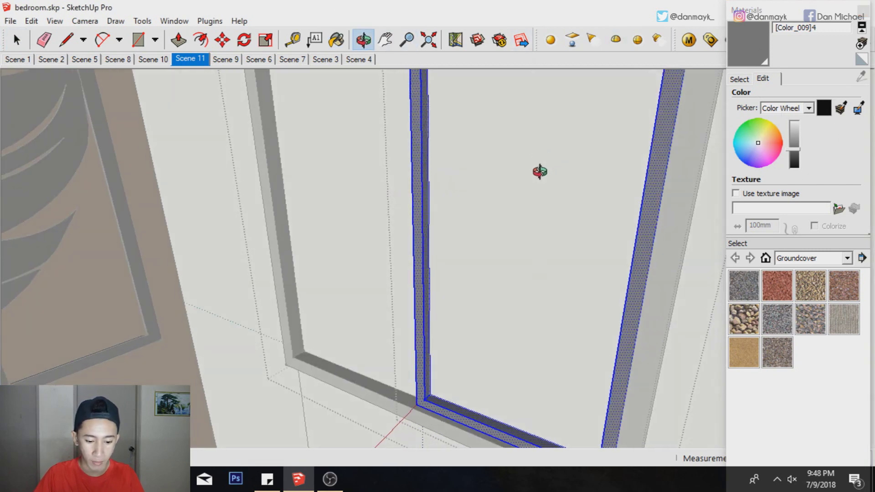
middle_click_drag(534, 172, 523, 346)
left_click(531, 332)
Group the window pane face and paint it with Translucent_Glass_Gray.
left_click(531, 333)
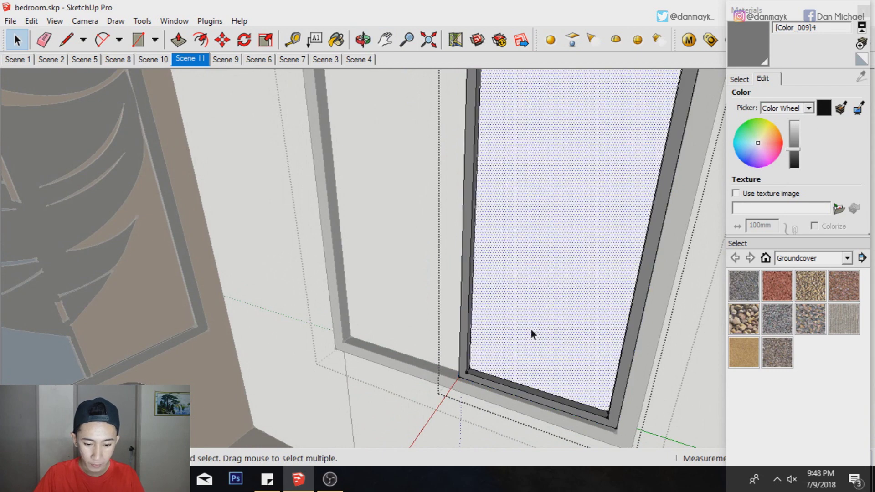
right_click(521, 323)
left_click(552, 244)
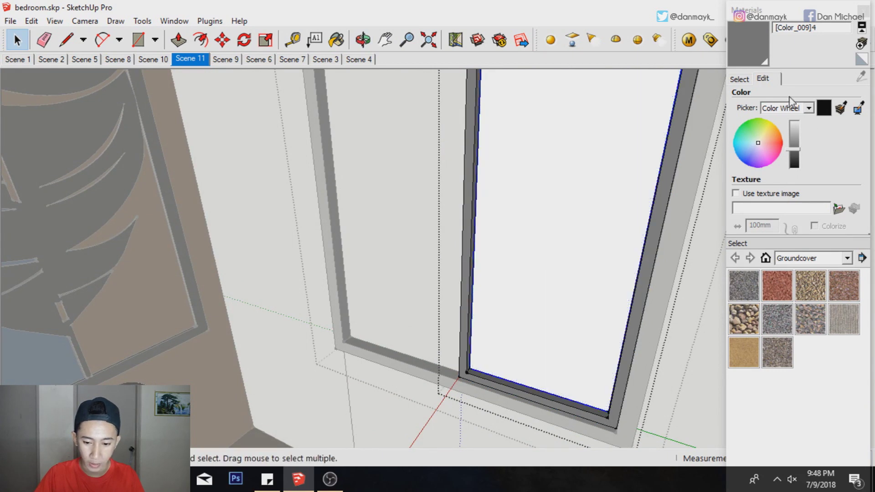
left_click(739, 79)
left_click(807, 94)
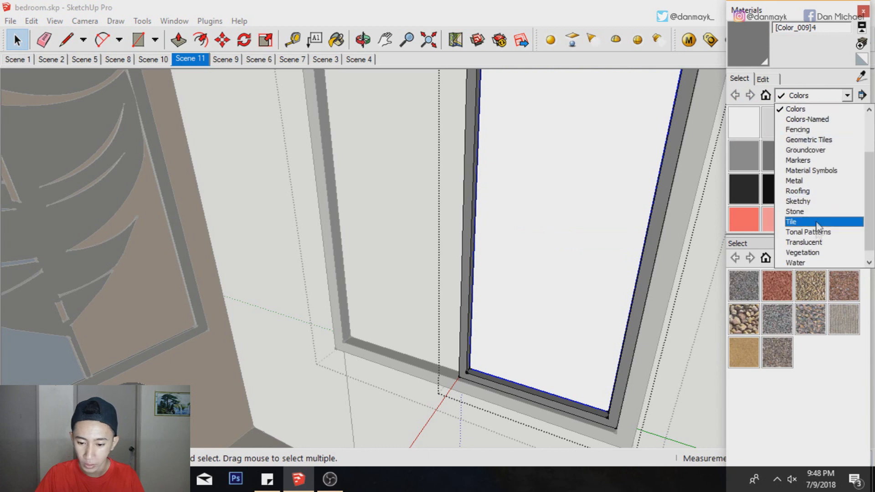
left_click(804, 242)
left_click(738, 164)
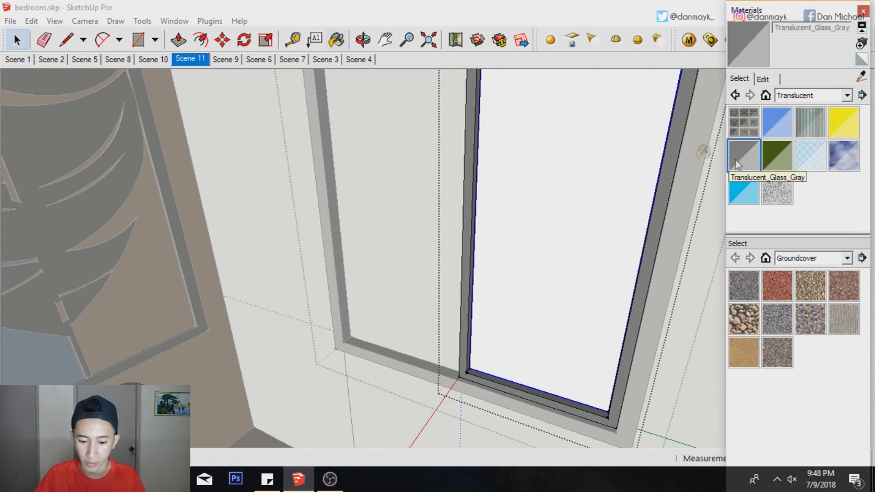
left_click(571, 147)
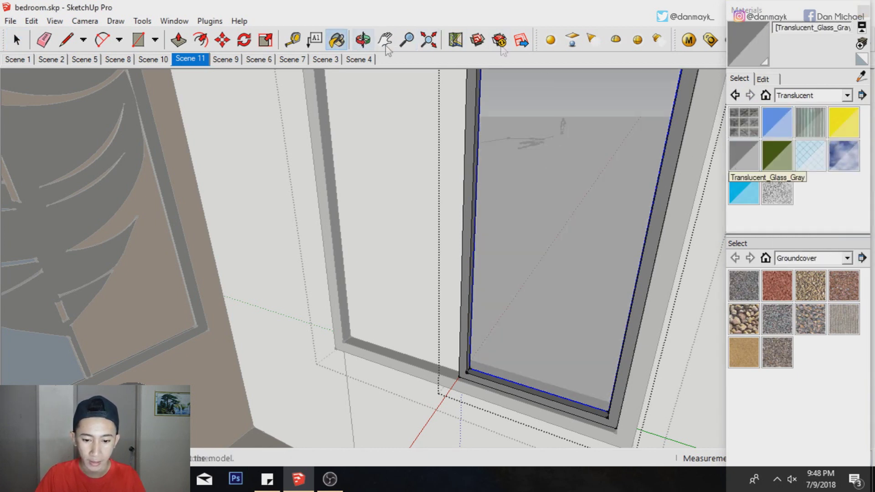
In the V-Ray material editor, preview the glass and bring up its options.
left_click(688, 40)
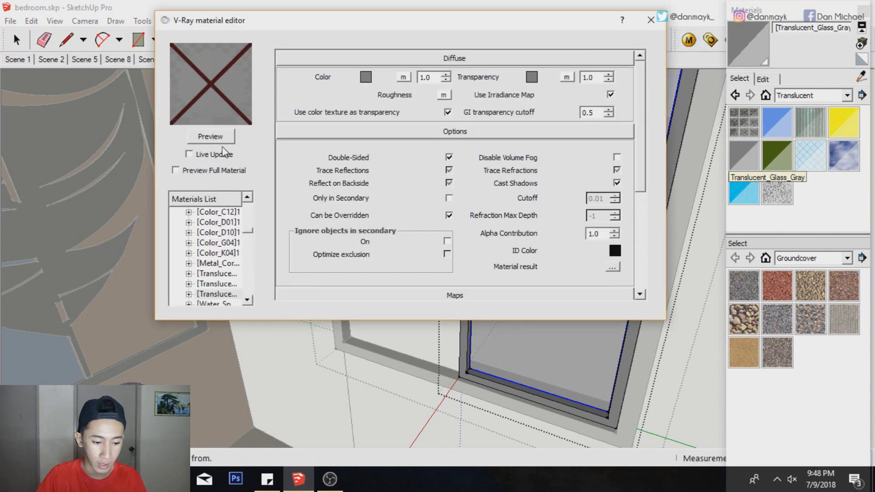
left_click(232, 137)
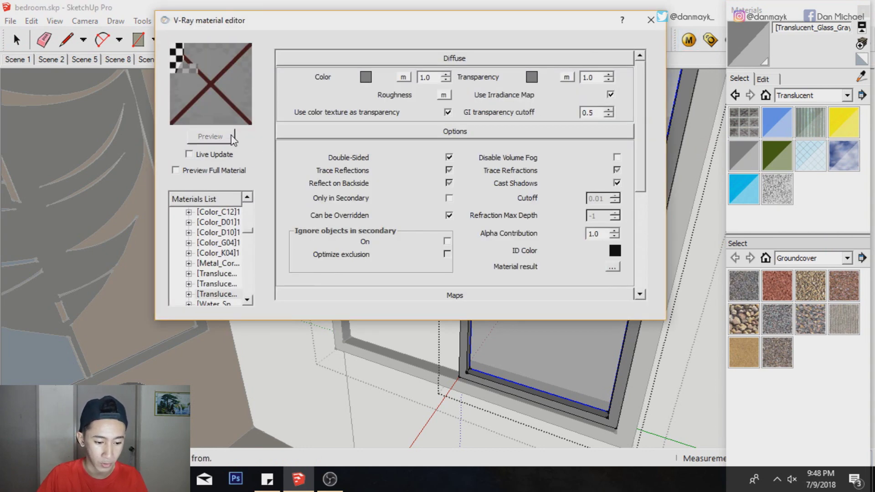
right_click(235, 296)
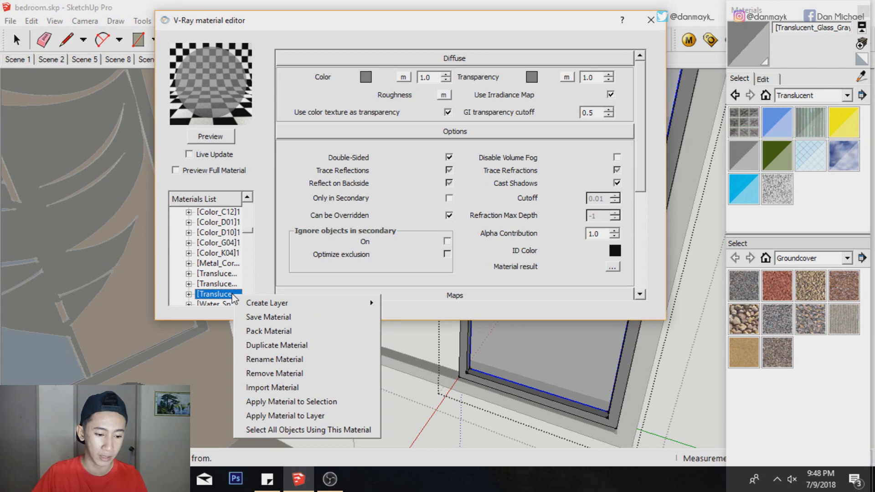
Import clear_glass.vismat into the V-Ray material list and close the editor.
left_click(256, 387)
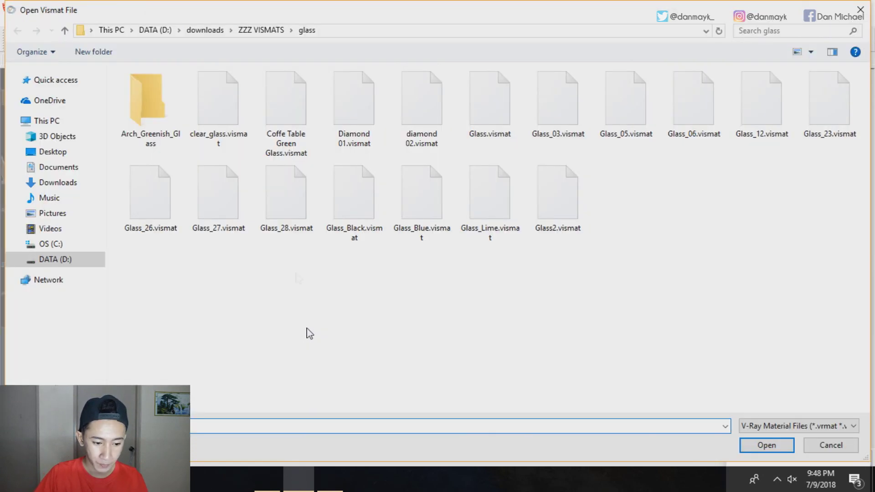
left_click(220, 121)
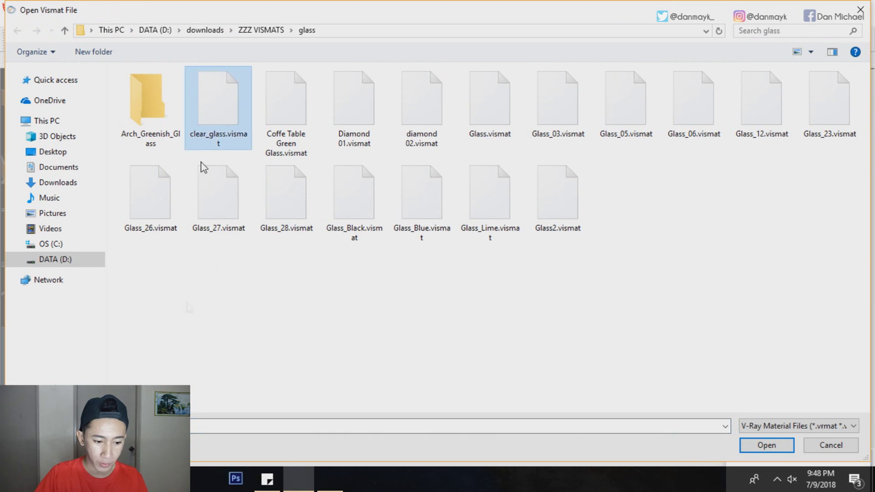
double_click(215, 98)
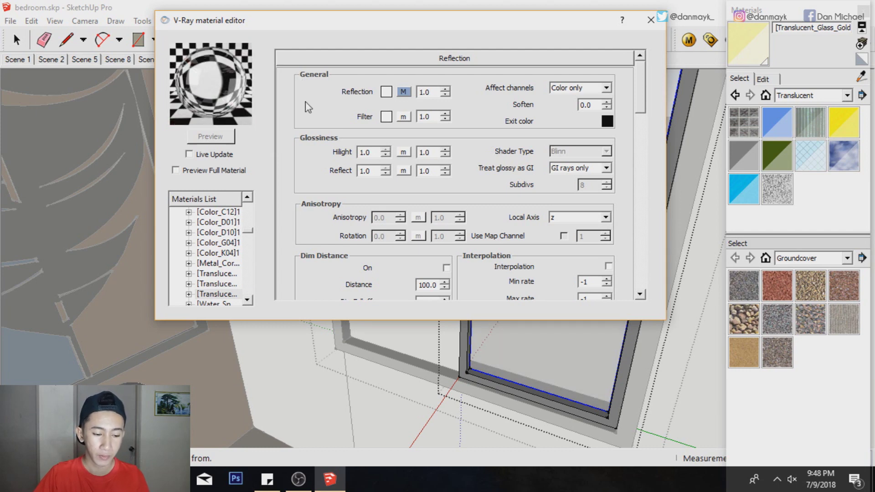
left_click(686, 48)
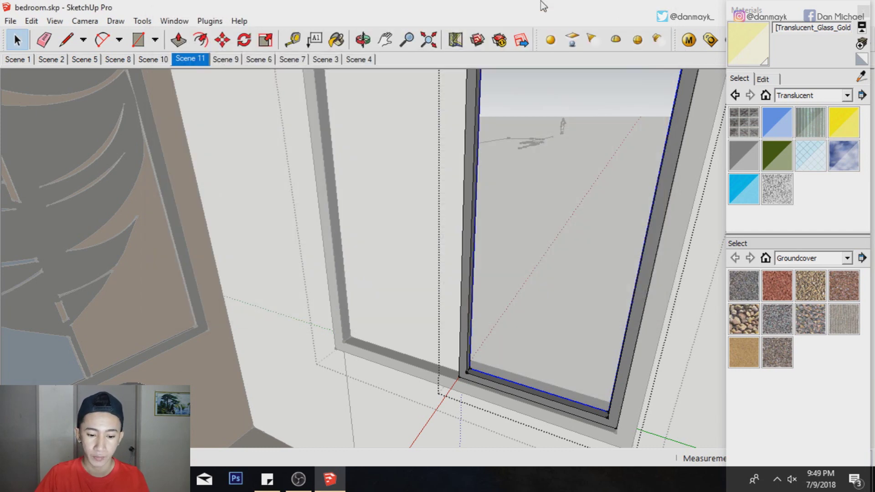
Erase the left glass pane of the sliding window.
left_click(373, 299)
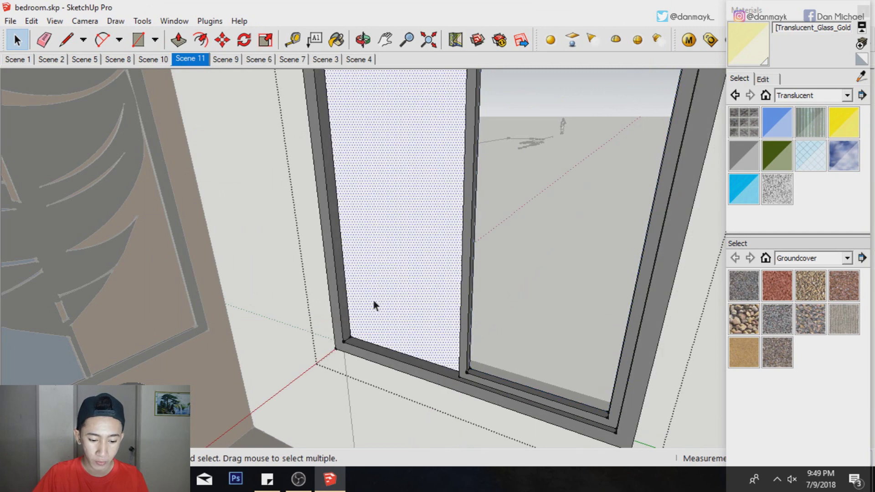
right_click(376, 101)
left_click(429, 126)
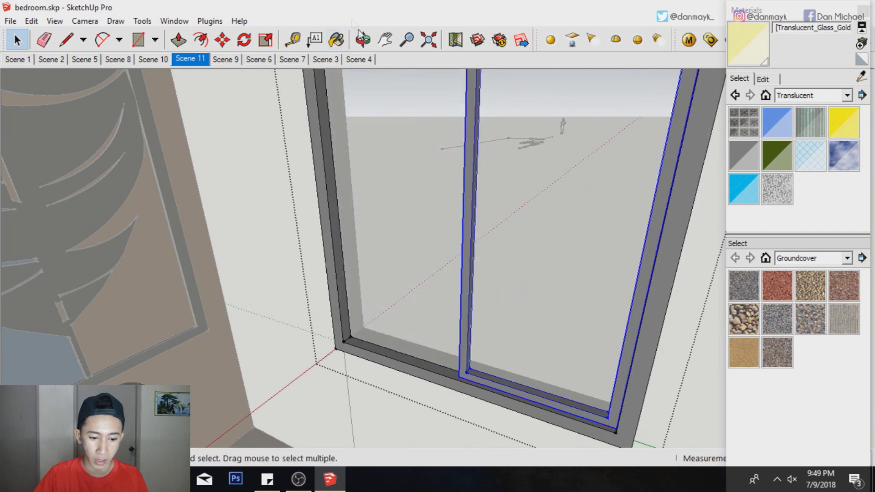
left_click(363, 40)
mouse_move(492, 274)
left_mouse_down()
mouse_move(440, 302)
mouse_move(546, 400)
mouse_move(523, 398)
mouse_move(562, 437)
mouse_move(708, 482)
mouse_move(324, 322)
mouse_move(168, 287)
mouse_move(347, 367)
mouse_move(523, 347)
left_mouse_up()
Copy the sliding window frame across to the left with Move.
key("space")
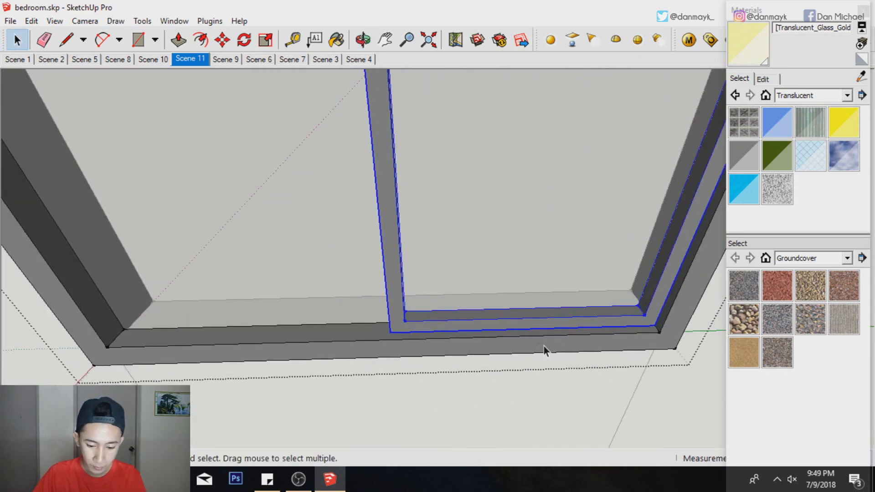
key("m")
left_click(654, 326)
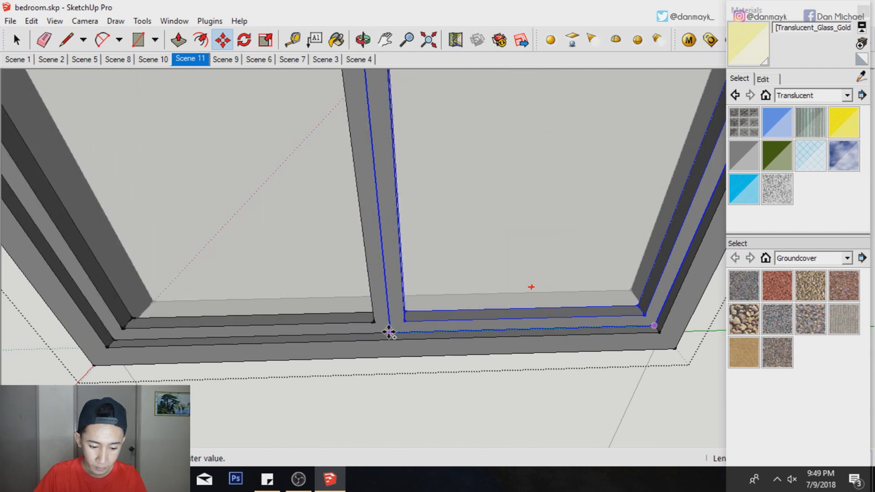
scroll(396, 336, "up", 1)
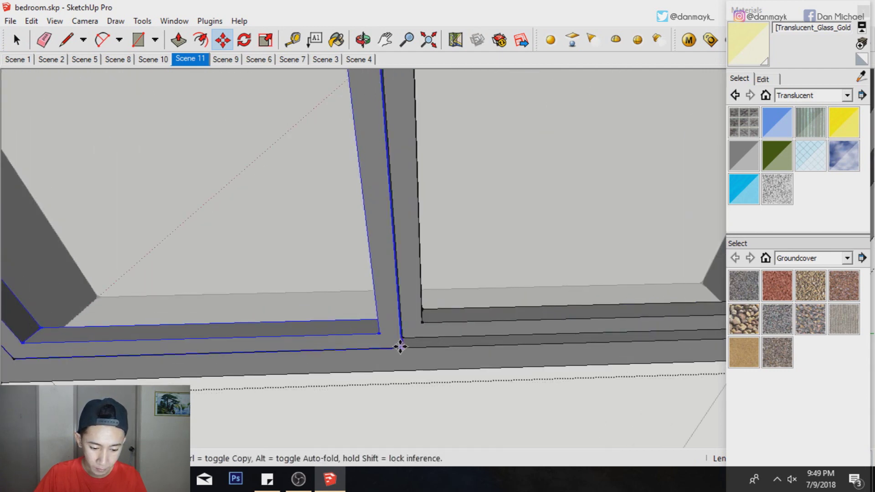
scroll(400, 346, "up", 1)
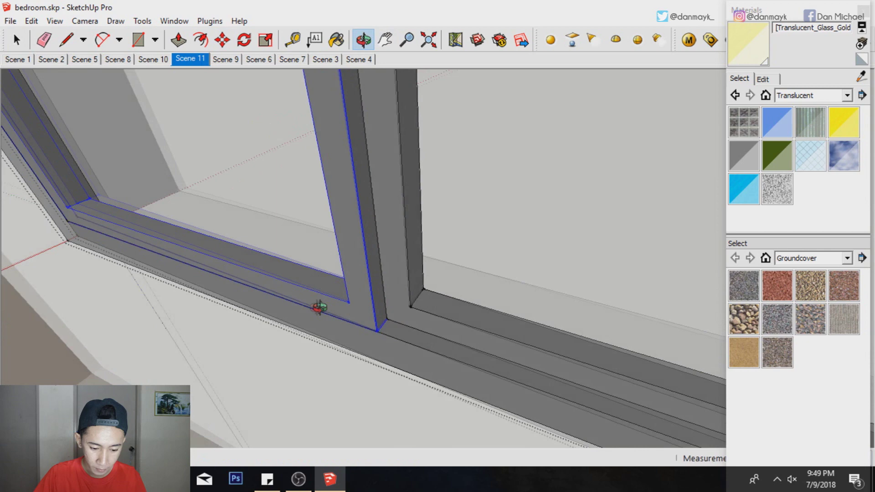
middle_click_drag(400, 346, 426, 322)
key("space")
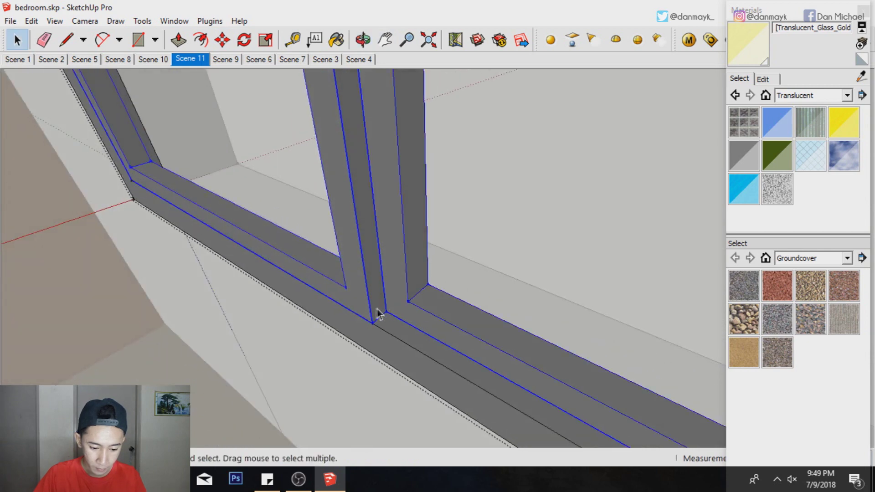
Select the copied window frame and inspect it from the sill and a steeper angle.
scroll(374, 310, "down", 2)
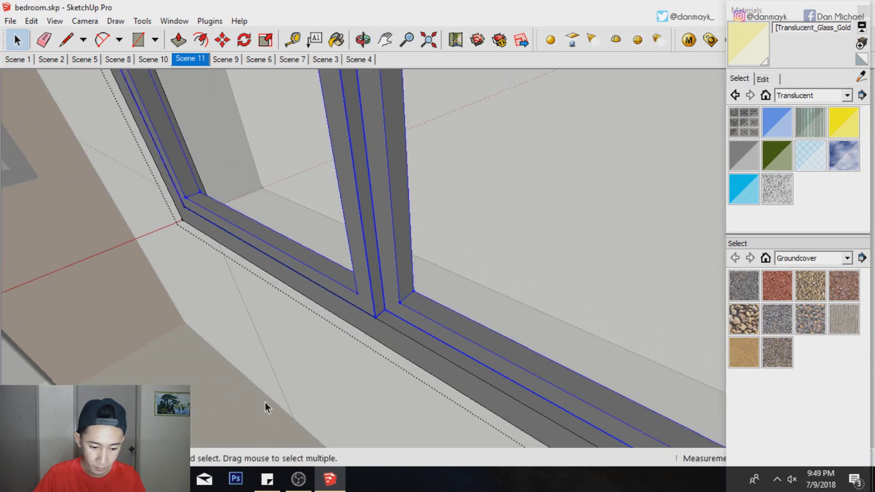
middle_click_drag(264, 402, 360, 283)
left_click(359, 283)
scroll(278, 254, "up", 1)
scroll(253, 250, "up", 1)
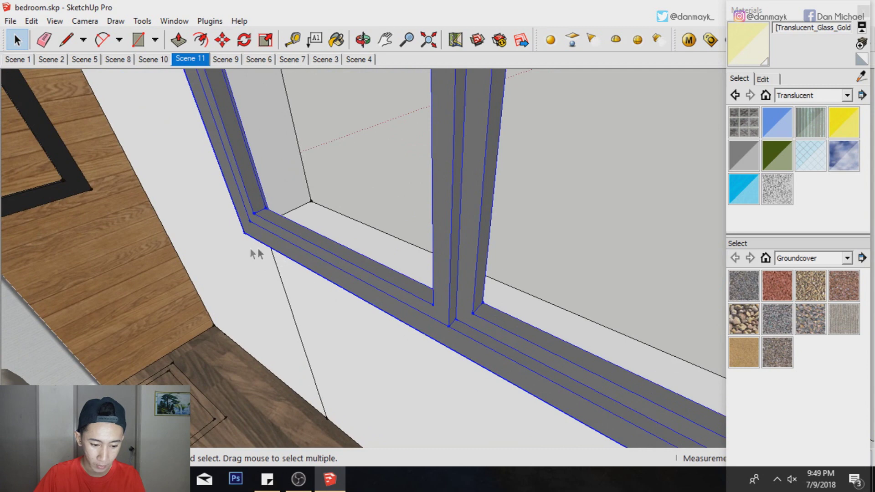
key("m")
scroll(309, 213, "up", 1)
scroll(308, 213, "down", 1)
key("space")
mouse_move(287, 211)
middle_mouse_down()
mouse_move(267, 329)
mouse_move(868, 112)
middle_mouse_up()
Sample the frame's [Color_009]4 material and darken it to black.
left_click(861, 77)
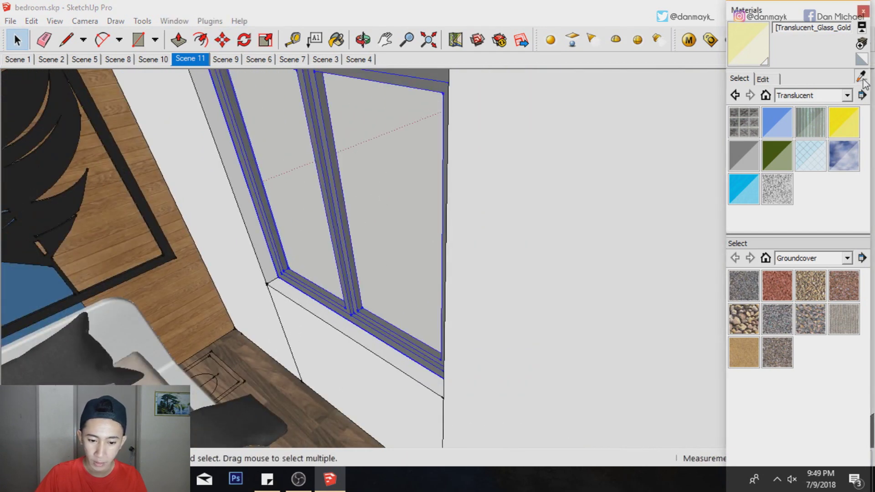
left_click(763, 79)
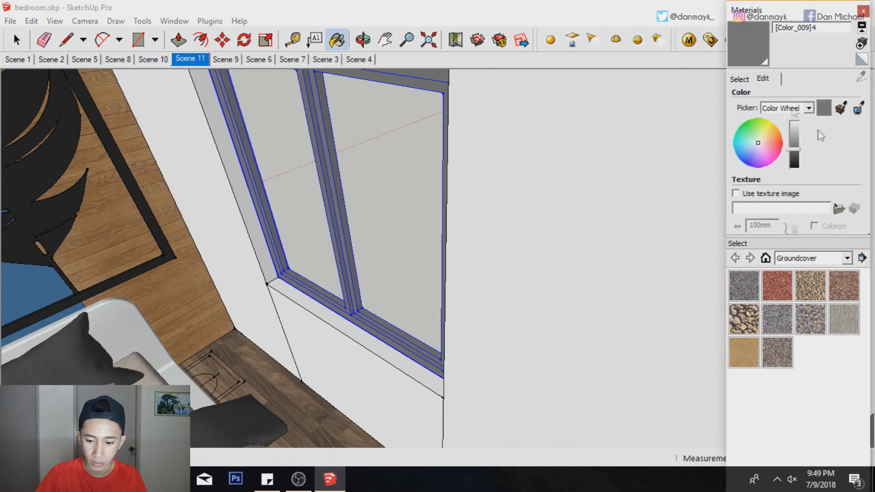
left_click_drag(795, 155, 795, 167)
left_click(363, 40)
mouse_move(410, 204)
left_mouse_down()
mouse_move(453, 274)
mouse_move(371, 308)
left_mouse_up()
left_click(858, 6)
key("space")
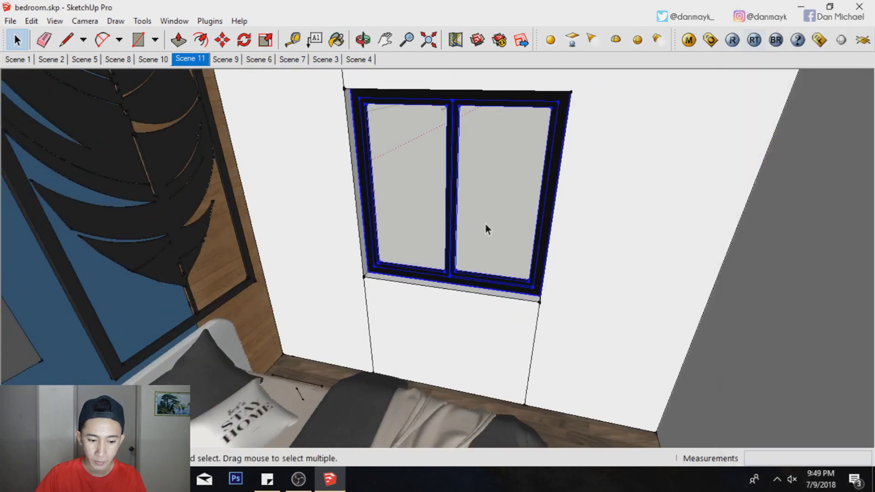
left_click(184, 59)
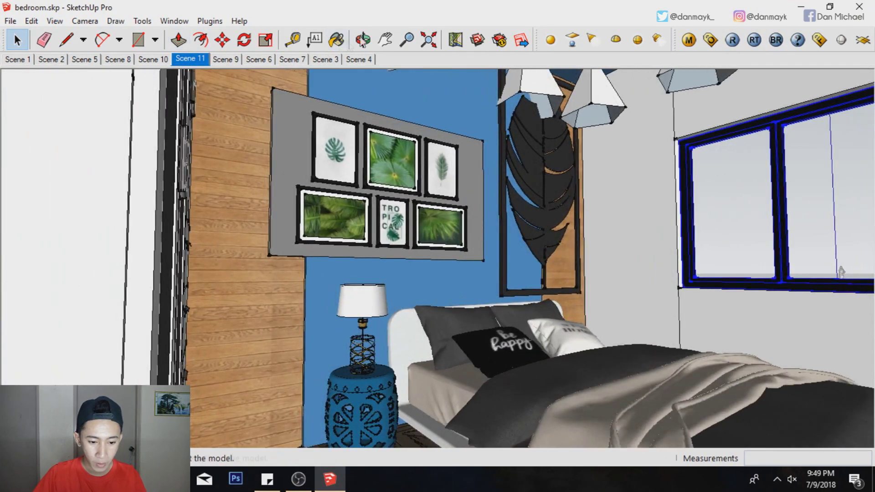
Orbit, pan and zoom to face the bed wall and picture gallery.
middle_click_drag(98, 225, 191, 218)
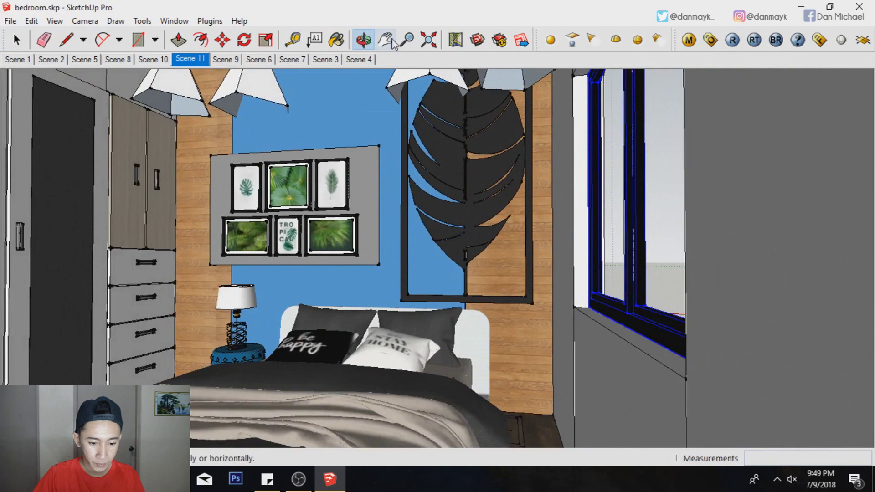
middle_click_drag(324, 246, 360, 250, "shift")
scroll(360, 251, "up", 2)
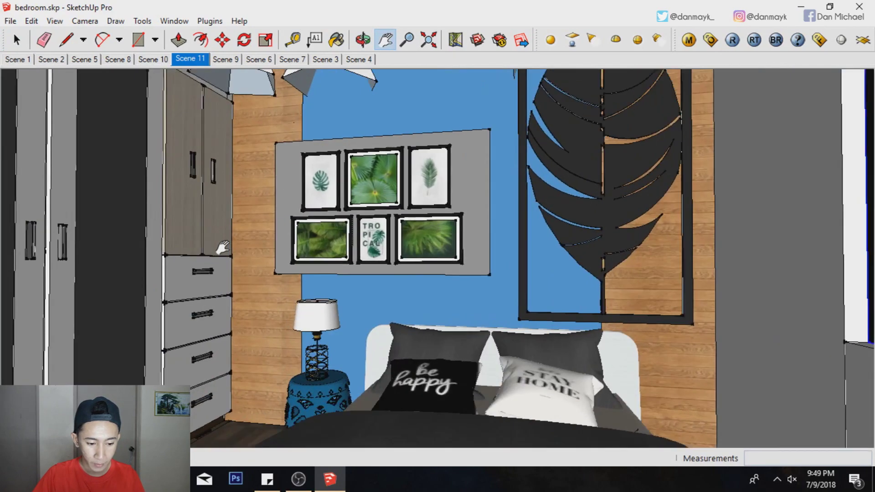
scroll(360, 250, "up", 1)
middle_click_drag(484, 236, 448, 194)
left_click(407, 40)
mouse_move(501, 296)
left_mouse_down()
mouse_move(518, 205)
mouse_move(520, 258)
left_mouse_up()
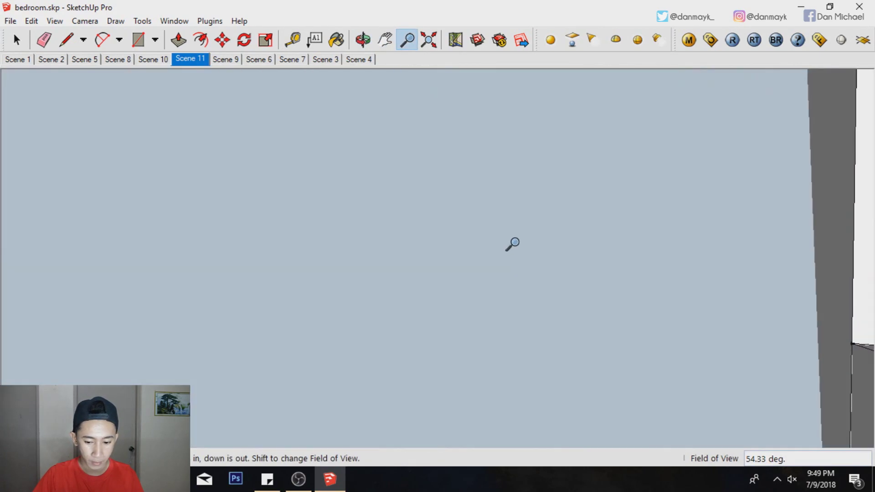
left_click_drag(520, 259, 305, 50)
Pan and zoom to bring the wardrobe and right-hand window into the frame.
left_click(385, 40)
left_click_drag(670, 255, 642, 280)
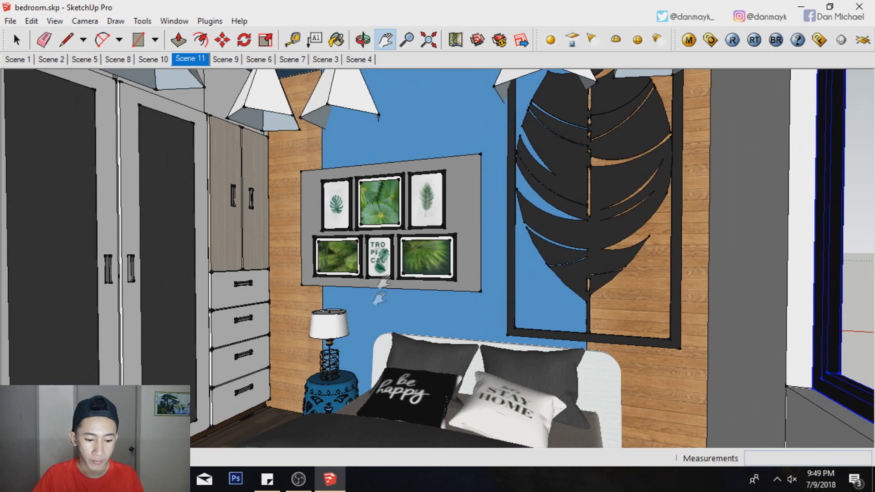
left_click_drag(406, 73, 425, 58)
left_click(407, 39)
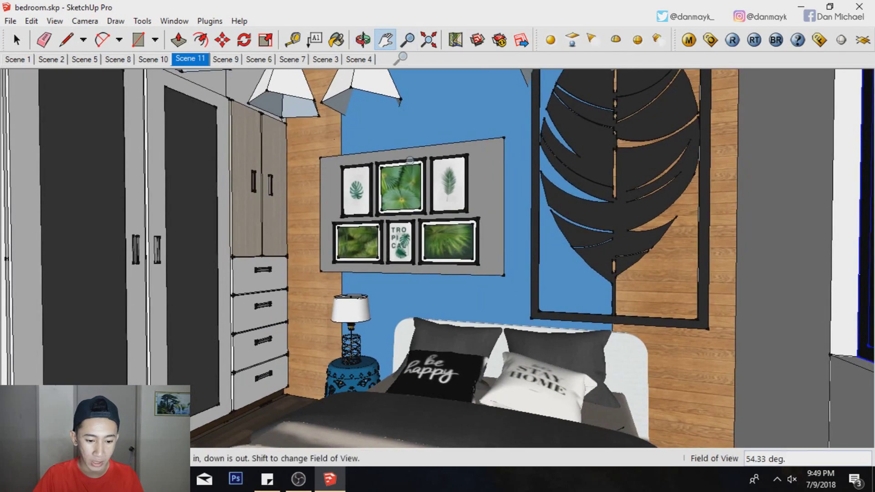
scroll(419, 250, "up", 5)
scroll(416, 168, "down", 2)
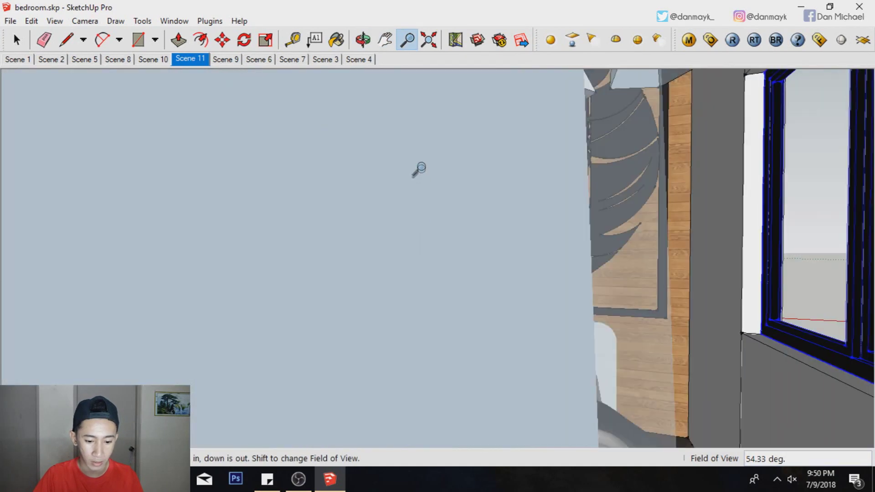
scroll(615, 273, "down", 1)
scroll(615, 268, "down", 2)
scroll(613, 266, "down", 2)
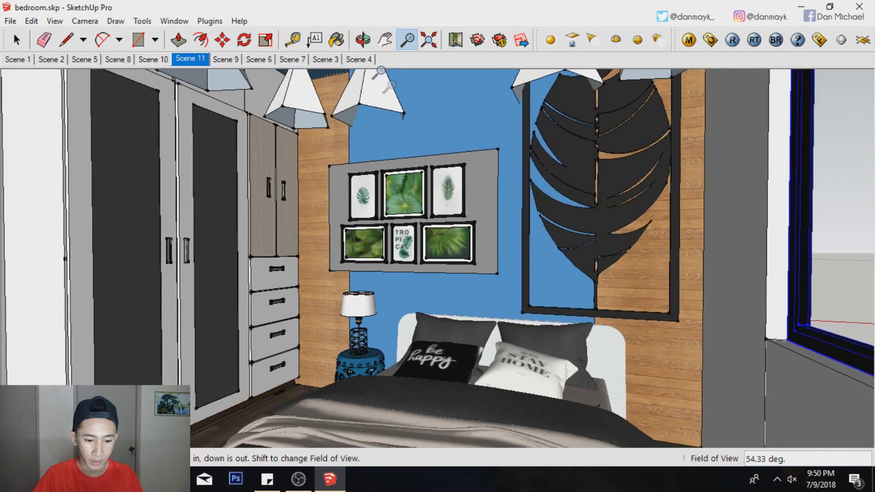
middle_click_drag(381, 76, 449, 180)
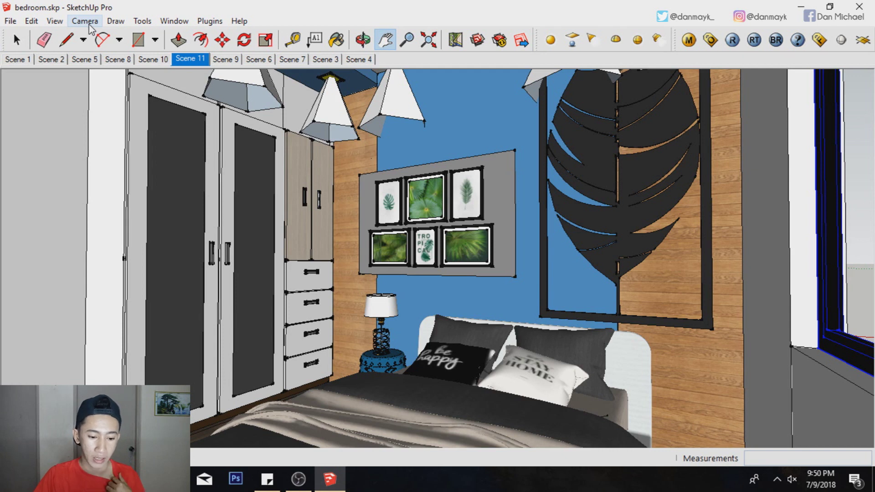
Adjust the Scene 11 field of view and zoom into the room.
left_click(89, 24)
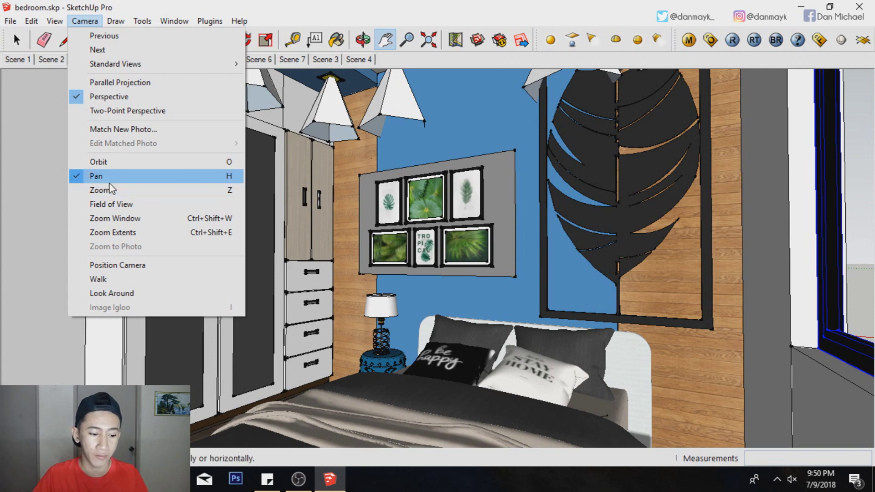
left_click(114, 205)
mouse_move(386, 227)
left_mouse_down()
mouse_move(397, 206)
mouse_move(390, 292)
left_mouse_up()
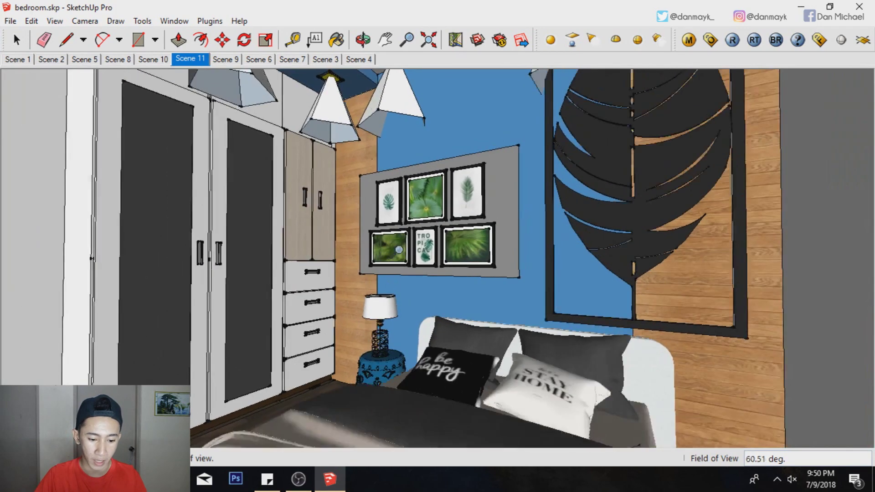
mouse_move(390, 292)
left_mouse_down()
mouse_move(398, 221)
mouse_move(396, 273)
left_mouse_up()
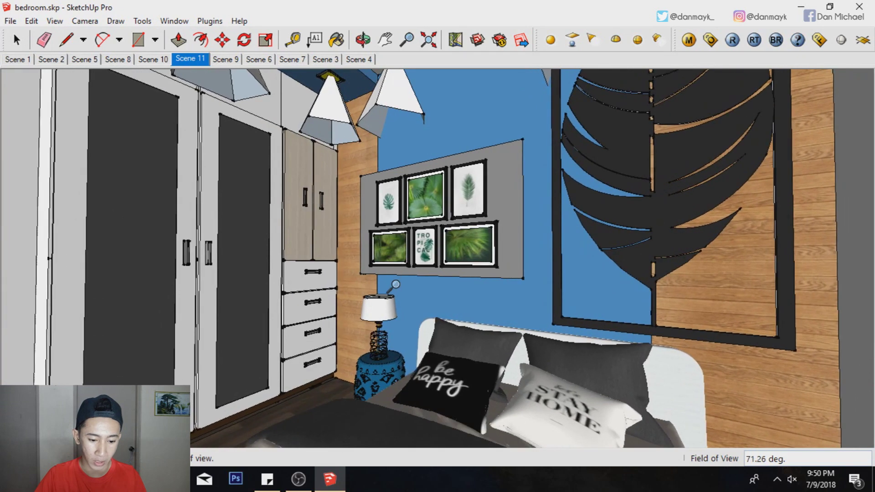
left_click_drag(396, 273, 398, 272)
left_click(408, 40)
mouse_move(423, 242)
left_mouse_down()
mouse_move(425, 210)
mouse_move(428, 238)
mouse_move(428, 230)
left_mouse_up()
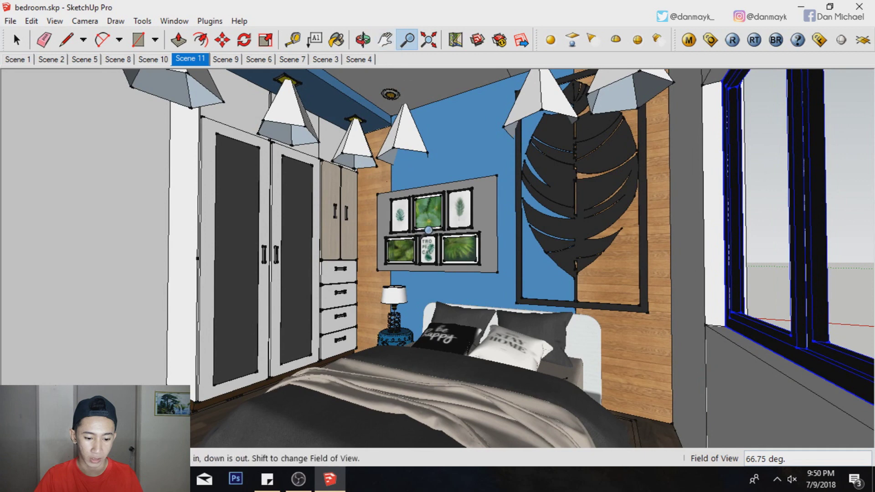
scroll(428, 212, "down", 2)
scroll(413, 204, "down", 1)
Narrow the field of view to about 55.86 degrees.
left_click(84, 20)
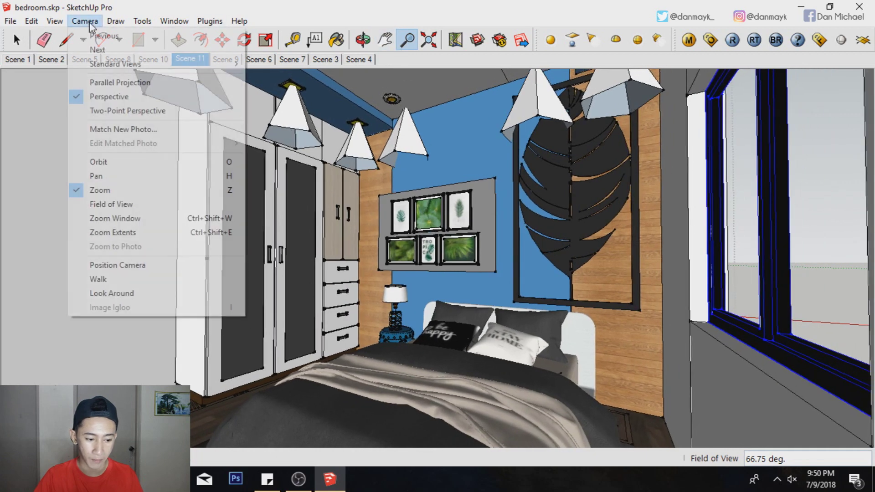
left_click(150, 201)
left_click_drag(478, 328, 478, 296)
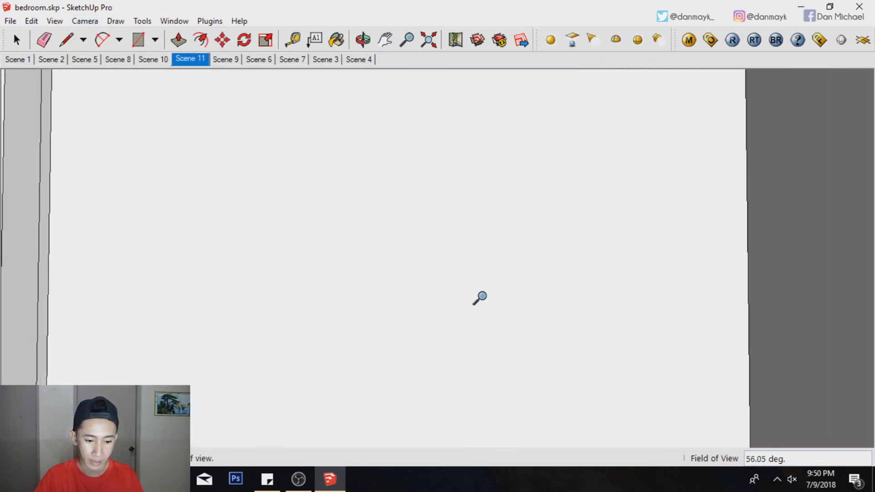
left_click(406, 40)
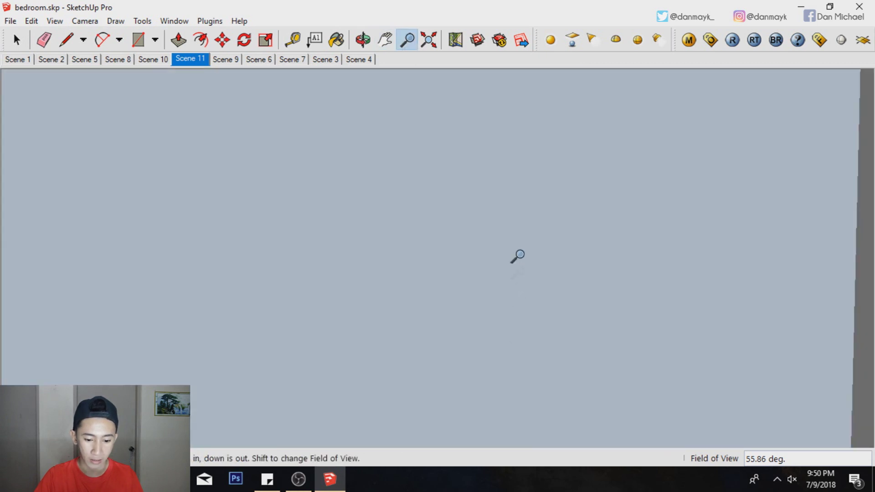
scroll(519, 280, "up", 2)
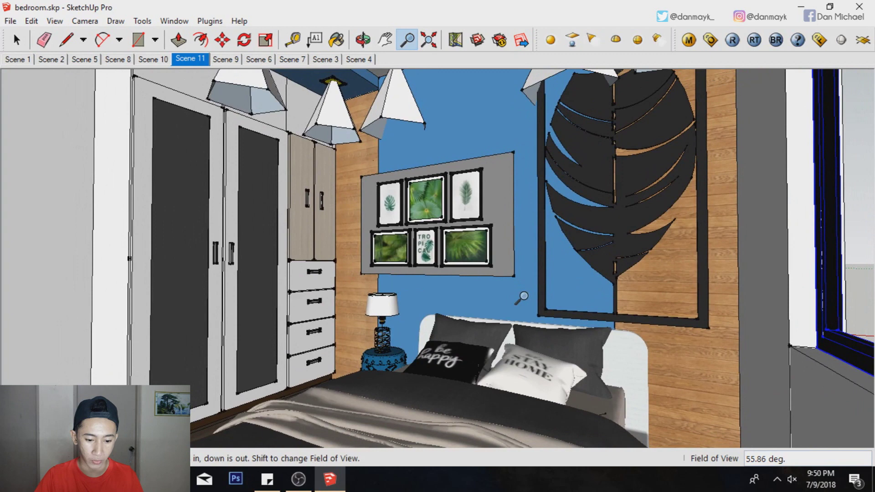
Widen the field of view and pull the camera back to reveal the window.
left_click(81, 22)
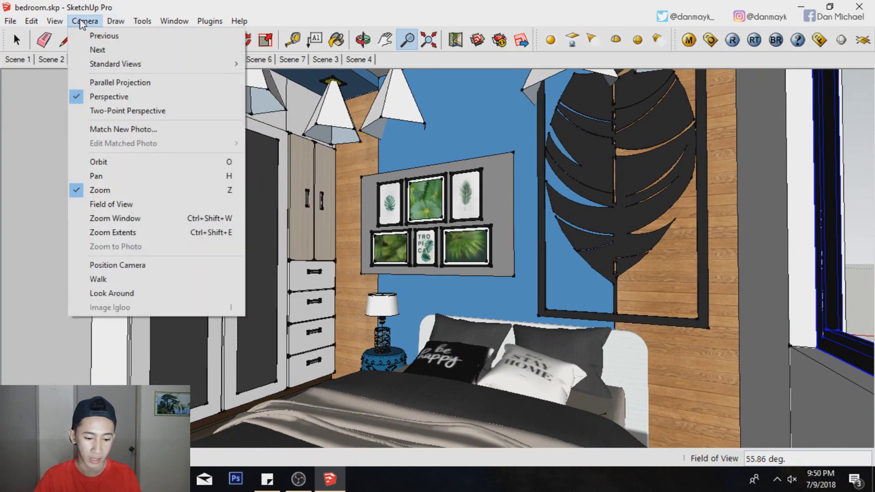
left_click(112, 204)
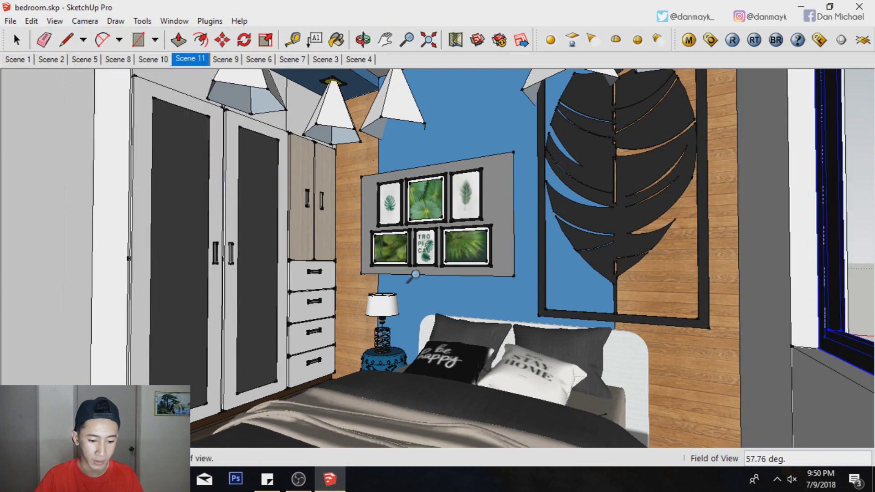
left_click_drag(413, 255, 415, 288)
left_click(406, 39)
left_click_drag(448, 190, 454, 226)
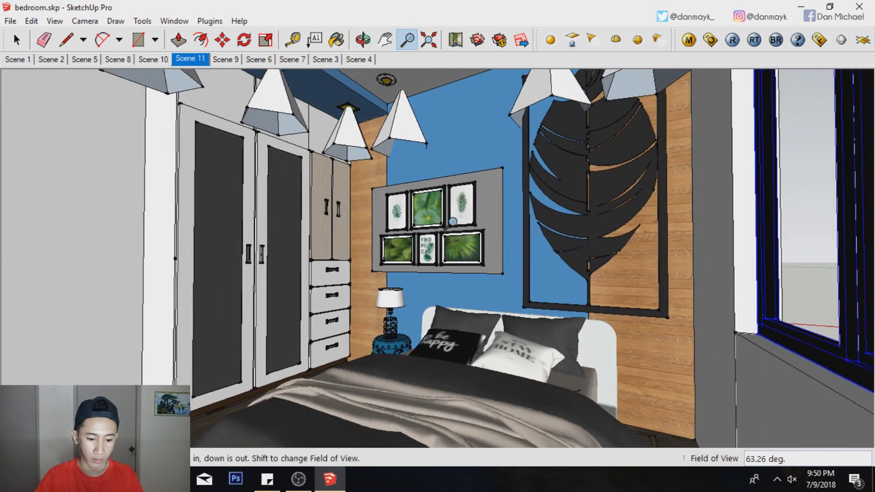
left_click_drag(453, 226, 455, 235)
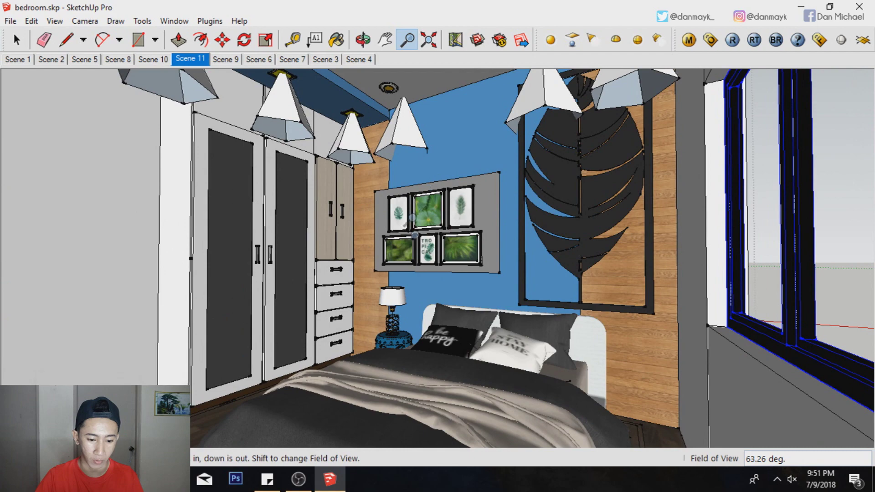
scroll(419, 239, "up", 1)
scroll(419, 239, "up", 2)
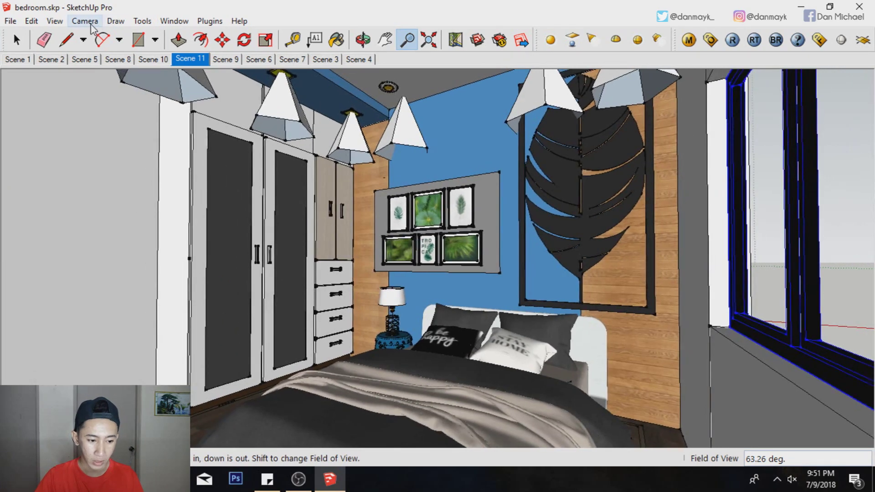
Settle the field of view at 60.73° and fine-tune the zoom.
left_click(84, 21)
left_click(109, 204)
left_click_drag(425, 351, 425, 328)
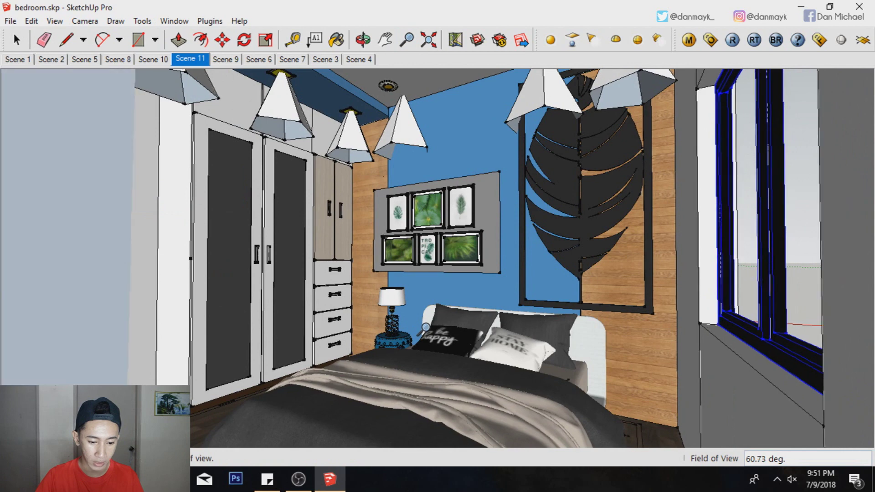
left_click(407, 39)
scroll(469, 265, "up", 1)
scroll(469, 265, "up", 1)
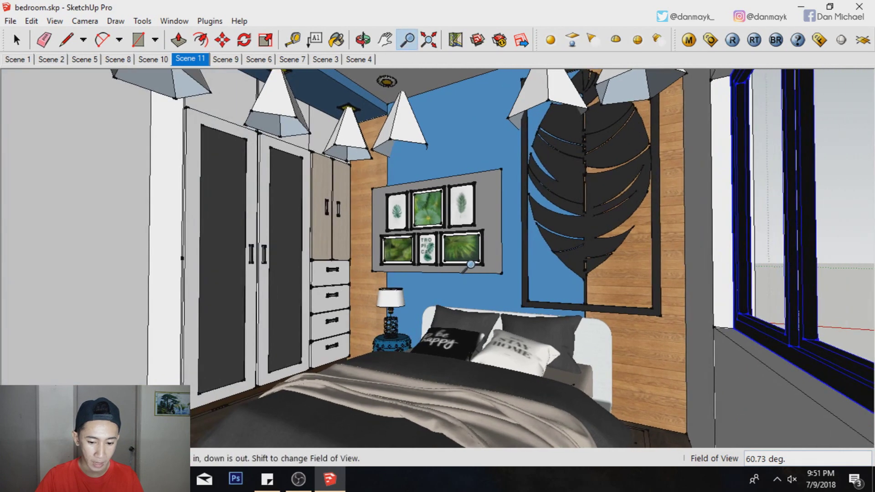
scroll(470, 263, "up", 1)
scroll(471, 262, "up", 1)
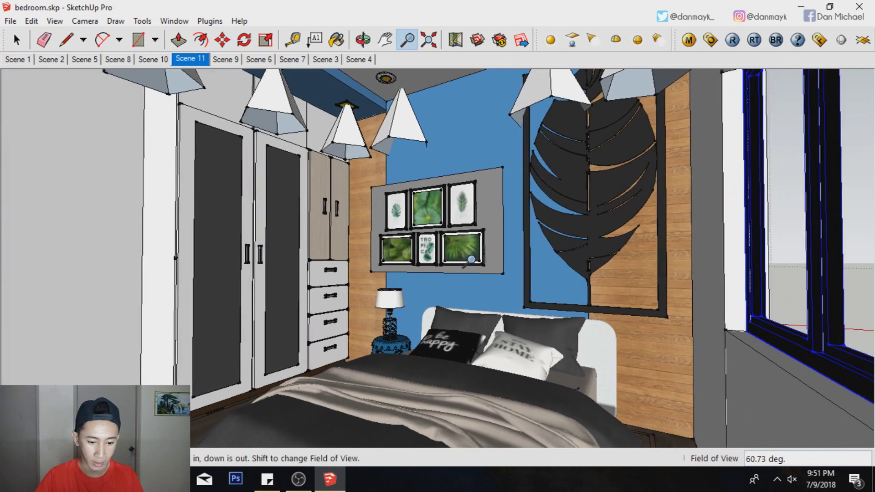
scroll(469, 260, "up", 1)
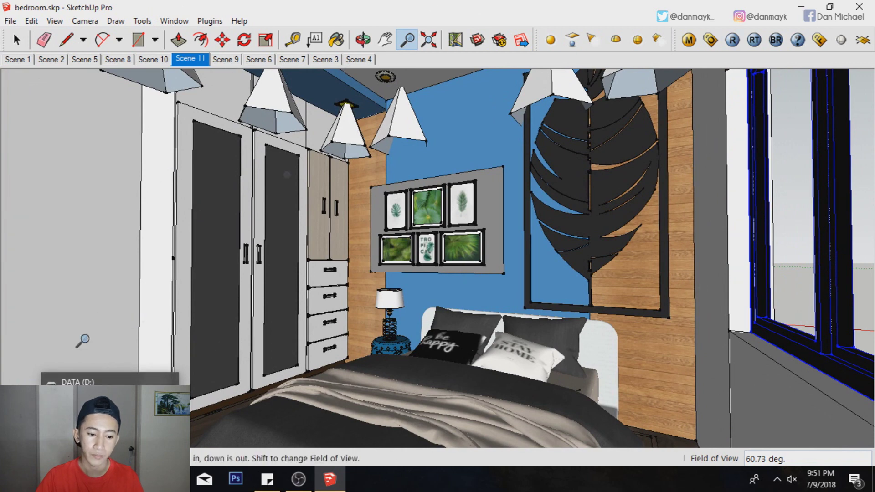
Start Paint Bucket with B and open the materials and V-Ray material editor.
key("b")
left_click(739, 79)
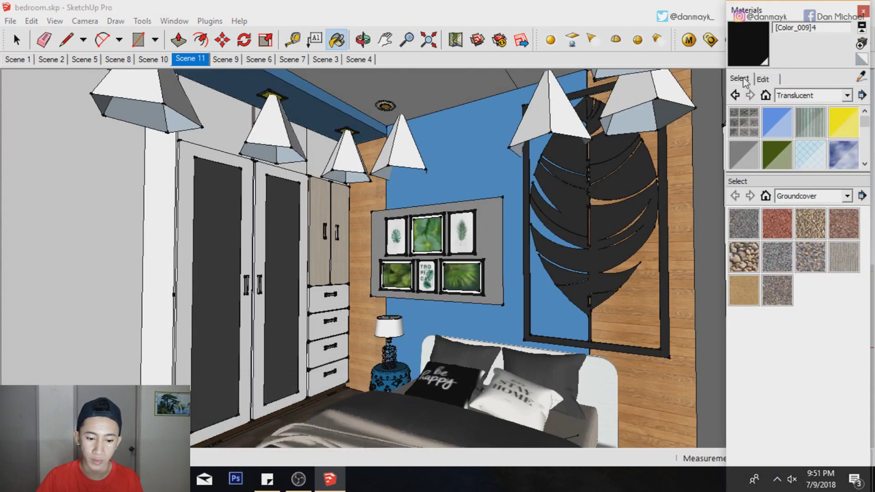
left_click(688, 40)
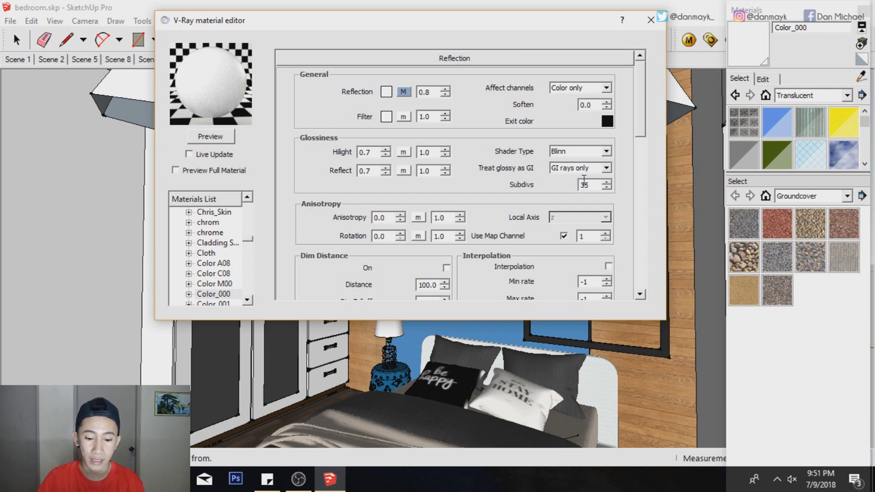
left_click(210, 137)
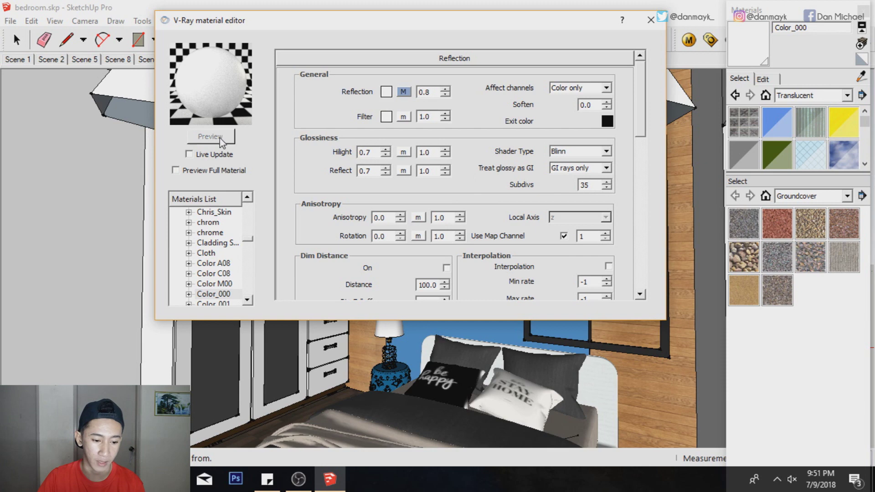
Sample the blue wall's 0100_SteelBlue material, then load the wood wall's Color_C16.
left_click(448, 154)
left_click(456, 137)
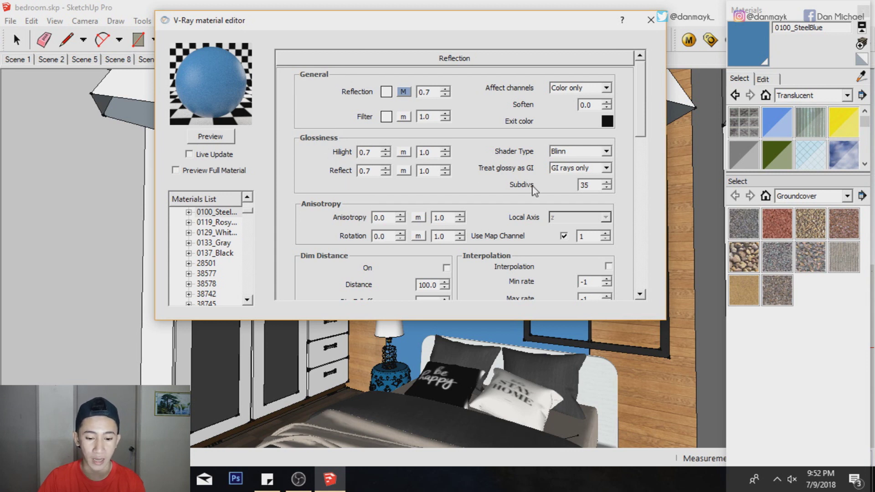
left_click(651, 19)
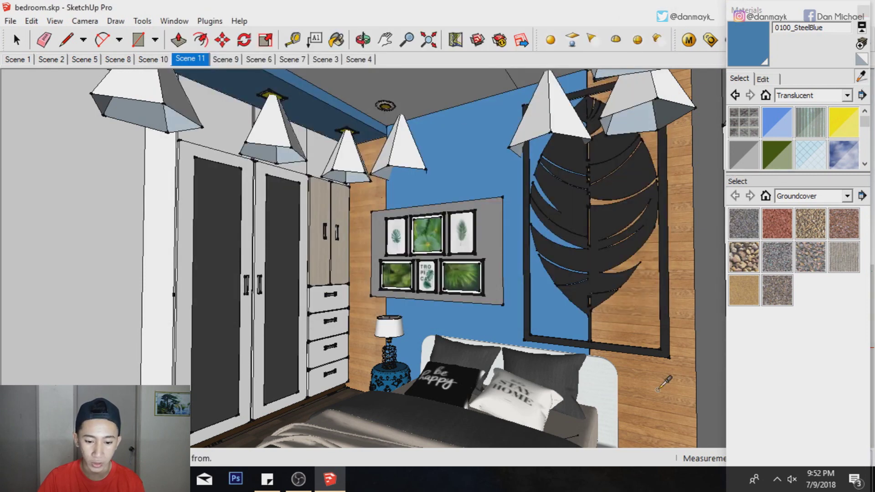
left_click(688, 40)
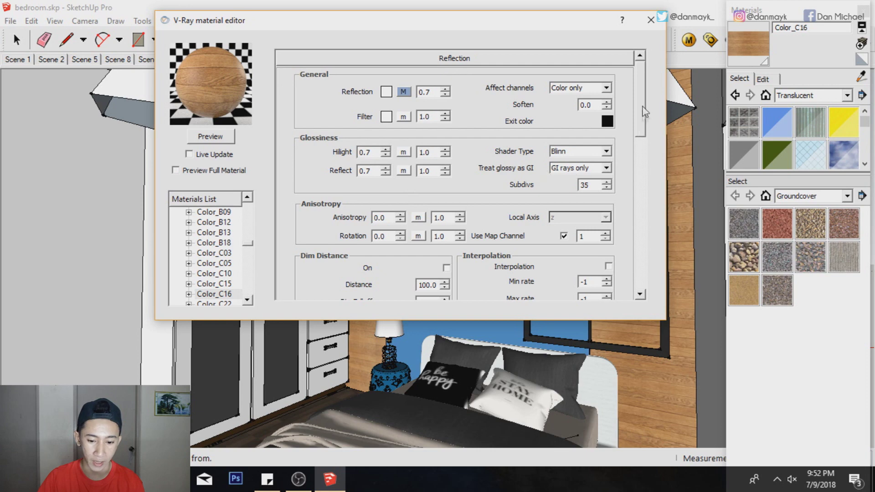
Inspect the wood material's bump map texture in the Maps section.
scroll(644, 118, "down", 10)
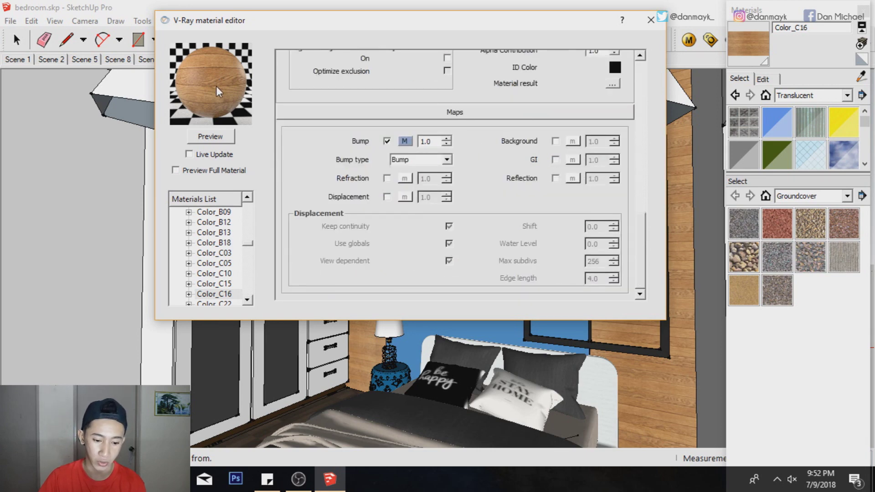
scroll(644, 242, "up", 5)
scroll(639, 245, "down", 5)
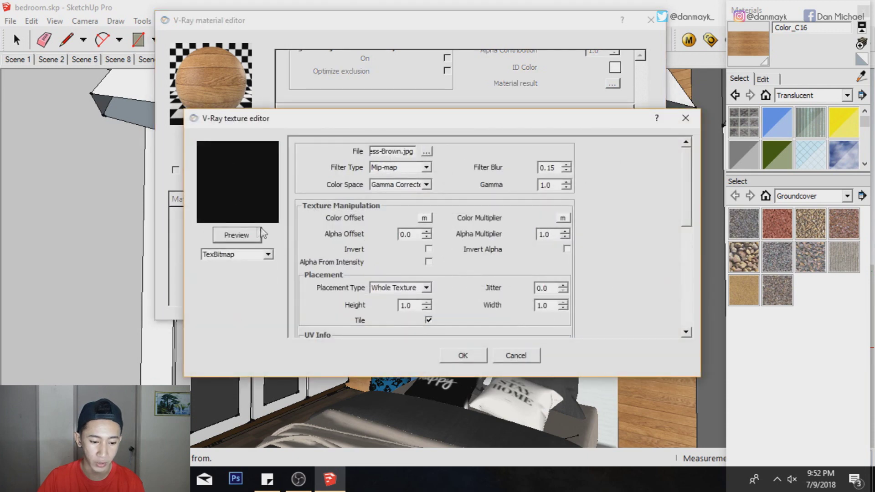
left_click(257, 234)
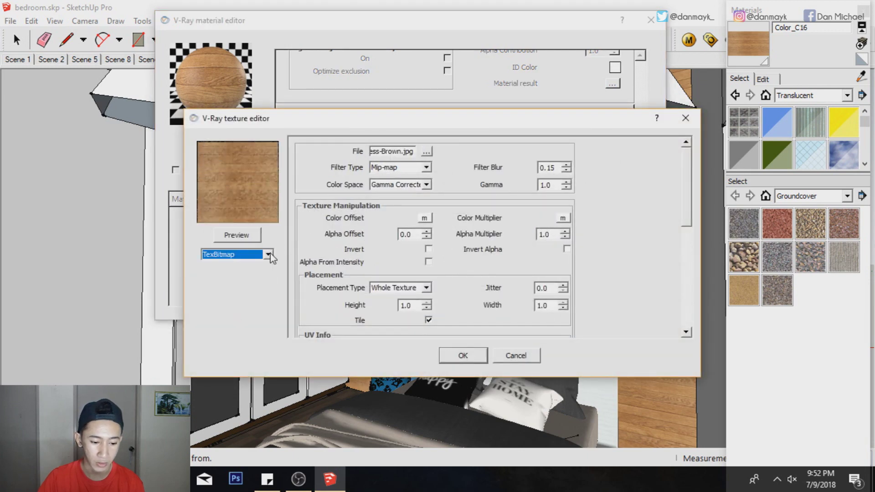
left_click(268, 254)
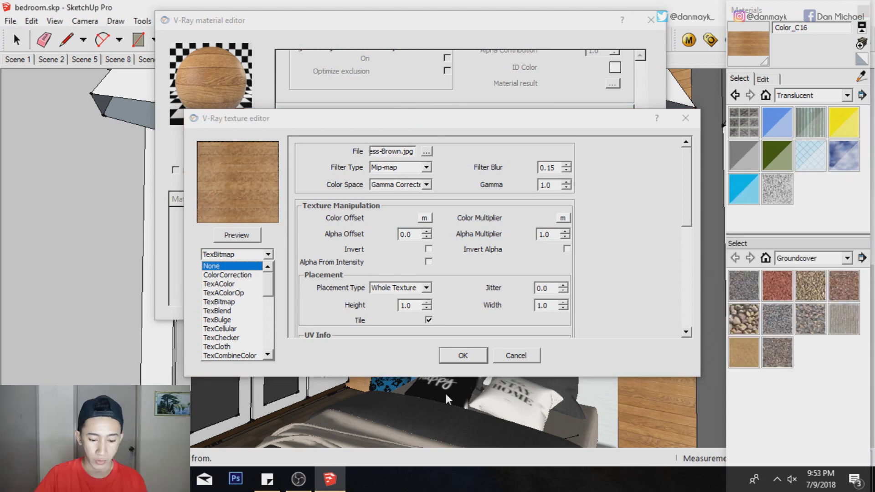
left_click(463, 356)
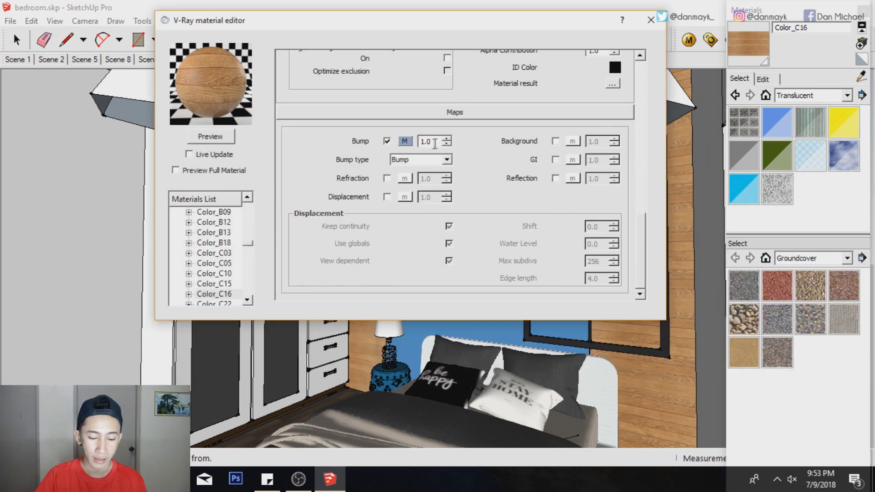
Keep the Bump amount at 1.0 and close the V-Ray material editor.
double_click(422, 142)
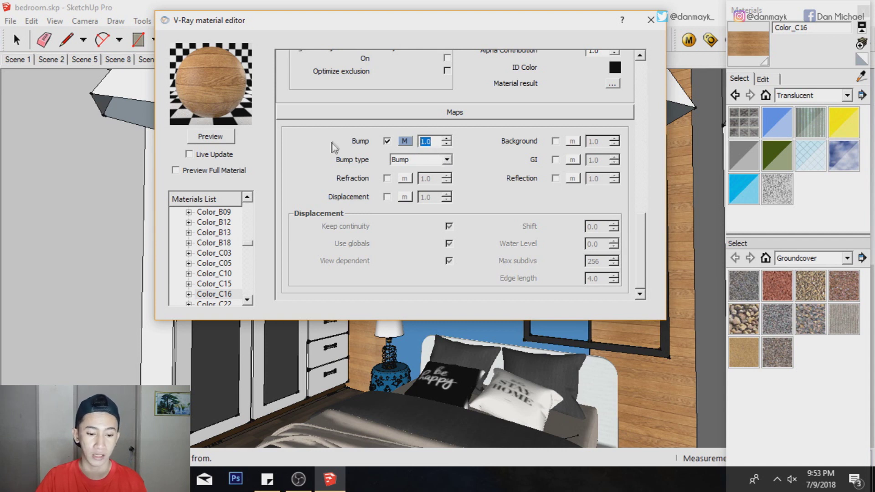
type("4")
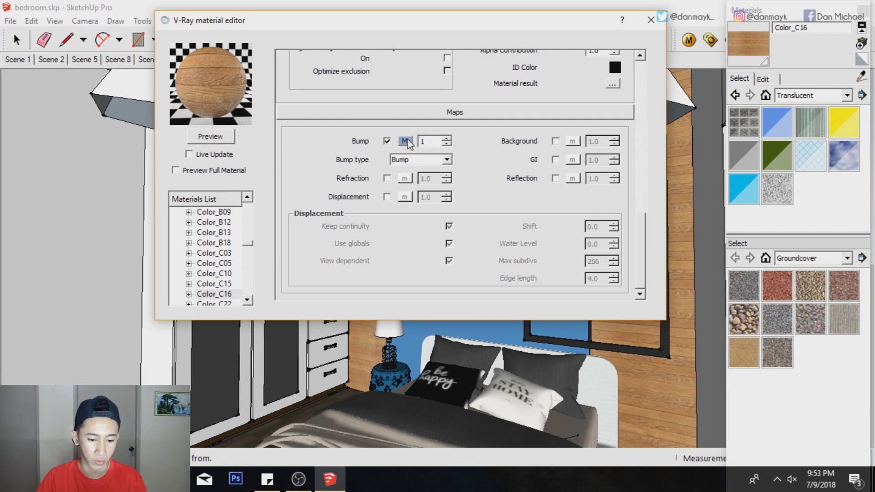
key("Return")
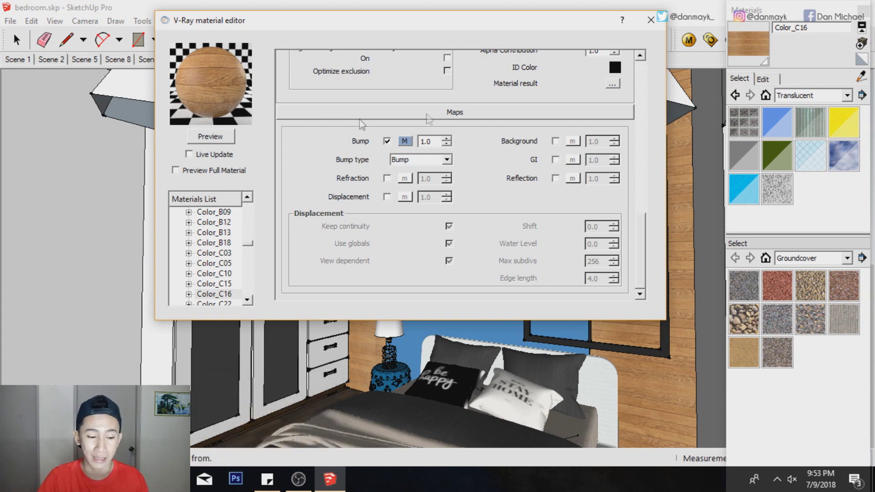
left_click(646, 23)
left_click(385, 39)
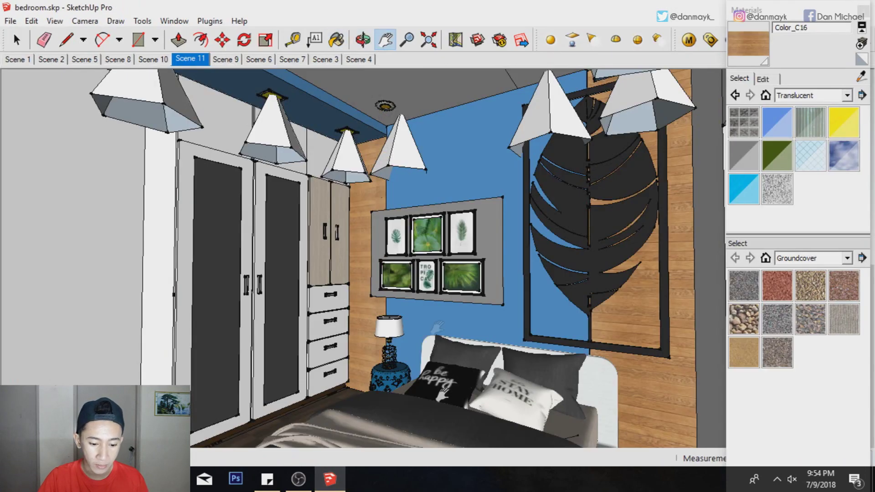
Pan, orbit and zoom to a close, steep view of the blue nightstand and lamp.
left_click_drag(437, 326, 437, 289)
scroll(428, 296, "up", 3)
key("o")
mouse_move(375, 70)
left_mouse_down()
mouse_move(467, 324)
mouse_move(453, 324)
left_mouse_up()
left_click(385, 40)
left_click_drag(633, 323, 564, 303)
left_click(363, 40)
mouse_move(456, 237)
left_mouse_down()
mouse_move(506, 346)
mouse_move(333, 329)
mouse_move(363, 358)
mouse_move(409, 334)
mouse_move(392, 318)
mouse_move(385, 325)
left_mouse_up()
scroll(384, 325, "up", 2)
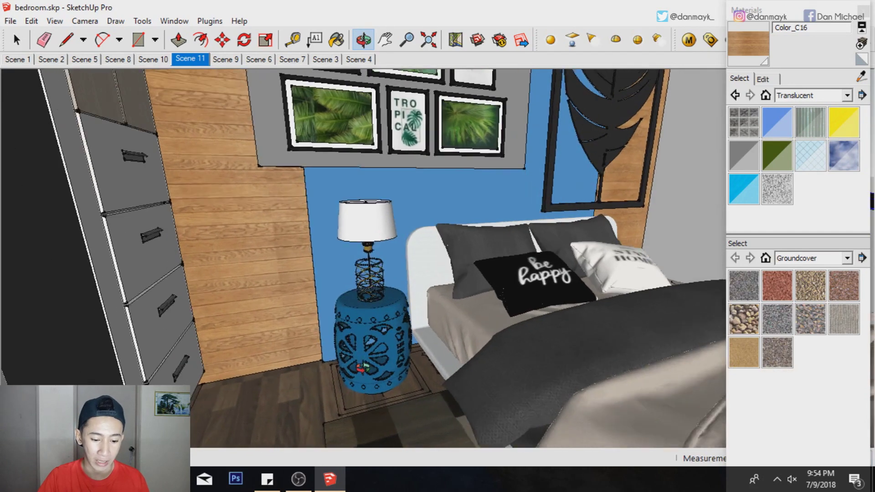
scroll(385, 325, "up", 2)
scroll(385, 325, "up", 1)
Sample the nightstand's Suvinil material and open it in the V-Ray editor.
left_click(861, 76)
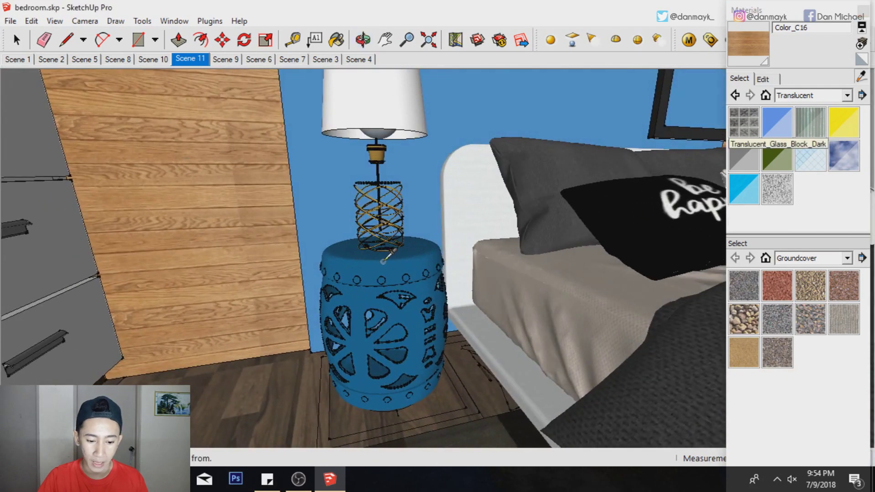
left_click(388, 256)
left_click(685, 41)
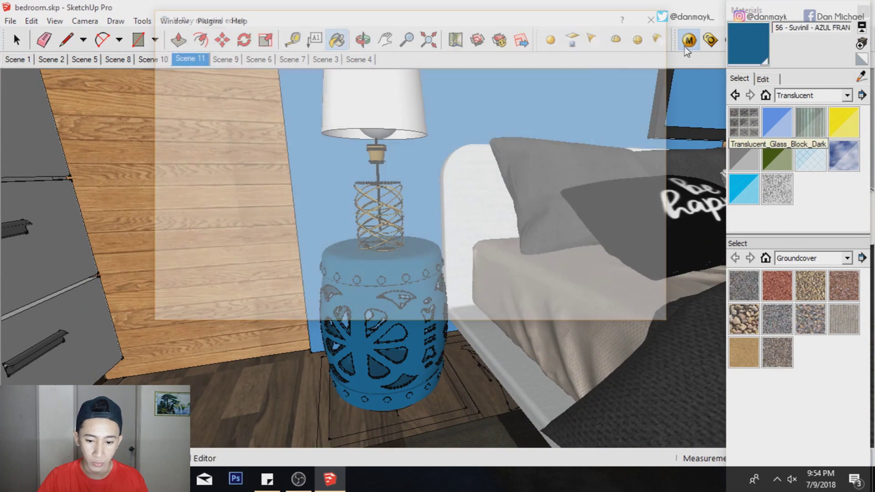
Add a reflection layer to the 56 - Suvinil nightstand material.
left_click_drag(400, 24, 484, 25)
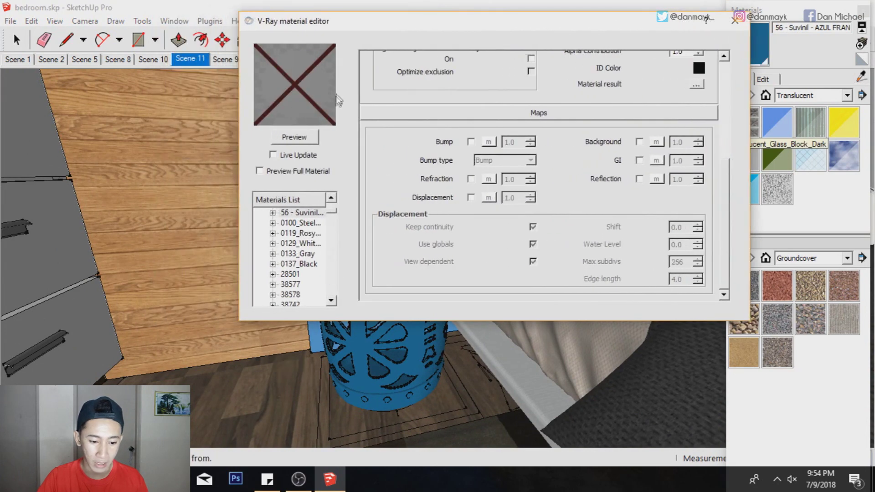
left_click(307, 136)
left_click(331, 198)
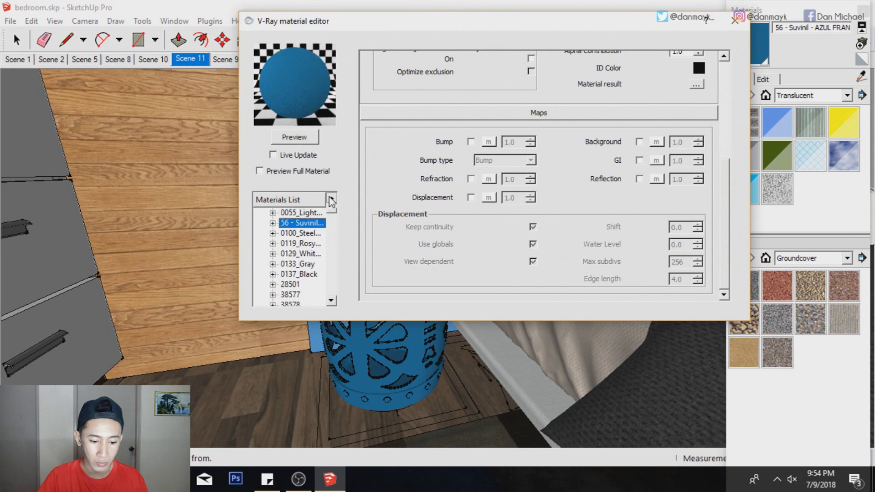
right_click(312, 226)
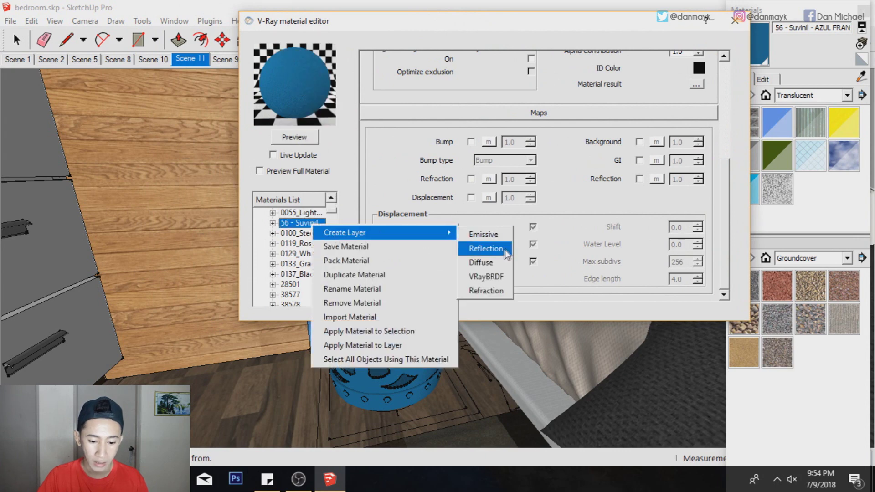
left_click(486, 277)
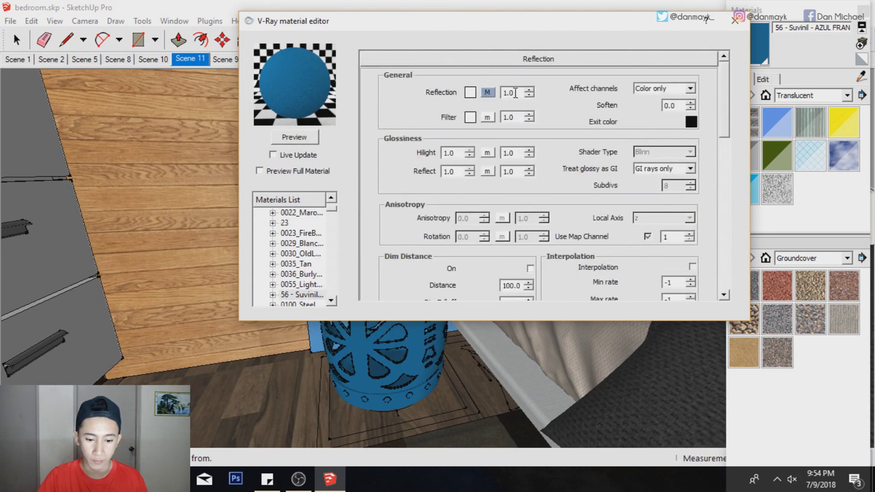
Set reflection, highlight and reflect glossiness to 0.8, then close the editor.
type(".8")
double_click(449, 153)
type(".8")
double_click(451, 171)
type(".8")
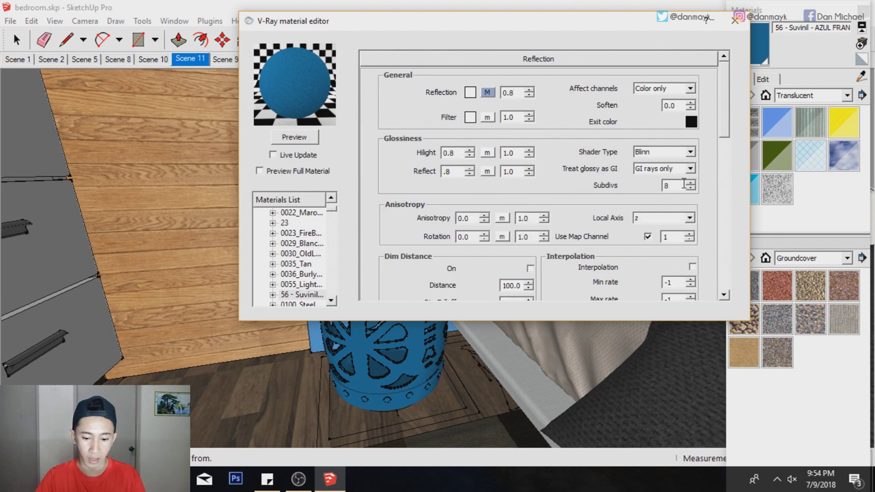
type("32")
left_click(291, 138)
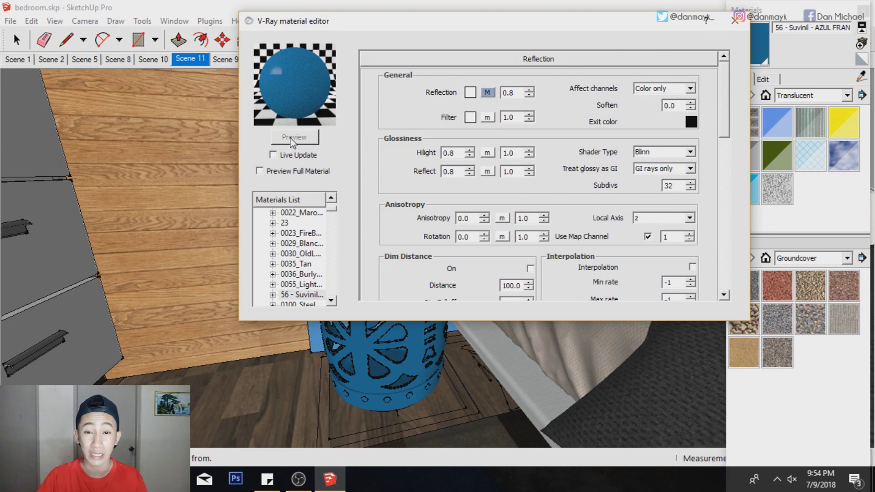
left_click(734, 20)
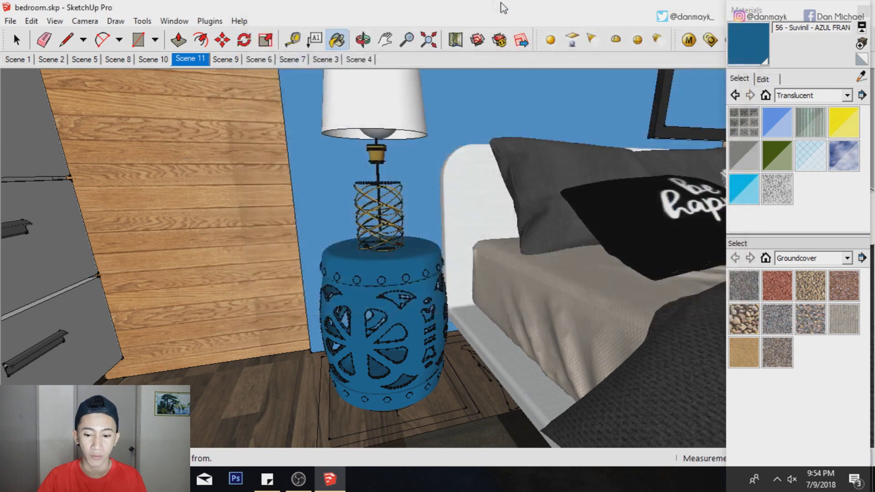
Orbit to the nightstand lamp and open the bulb's V-Ray light settings.
left_click(861, 78)
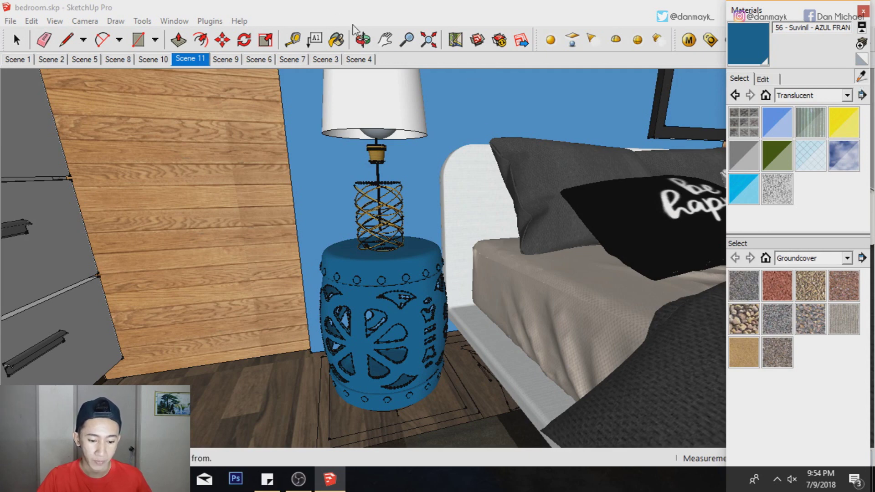
middle_click_drag(349, 85, 391, 66)
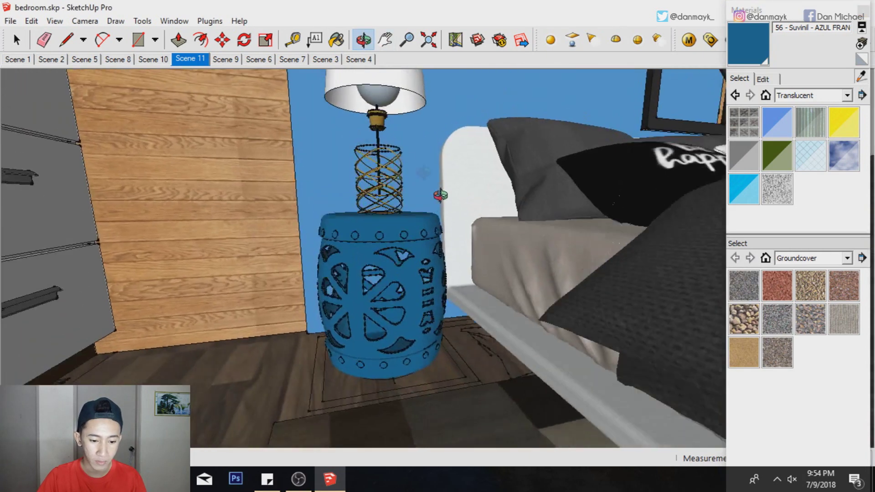
mouse_move(391, 68)
middle_mouse_down()
mouse_move(367, 224)
mouse_move(384, 146)
mouse_move(366, 143)
mouse_move(412, 150)
middle_mouse_up()
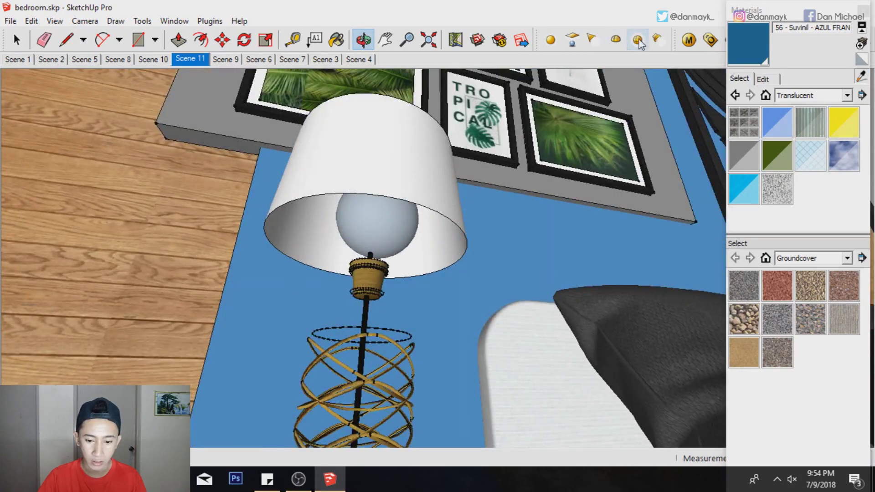
key("space")
left_click(384, 229)
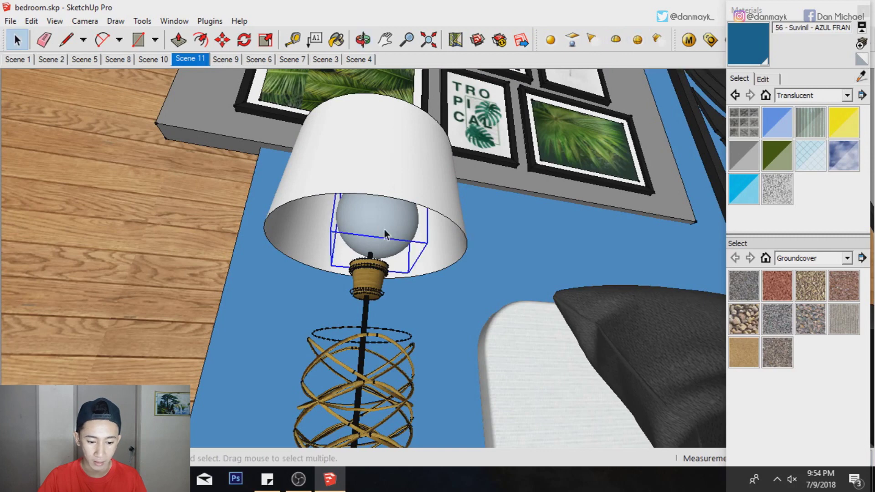
right_click(384, 227)
mouse_move(439, 440)
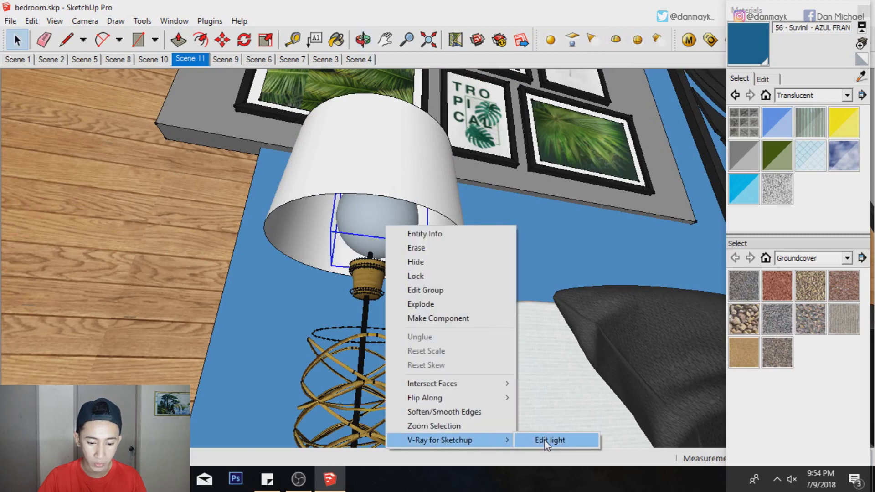
left_click(581, 441)
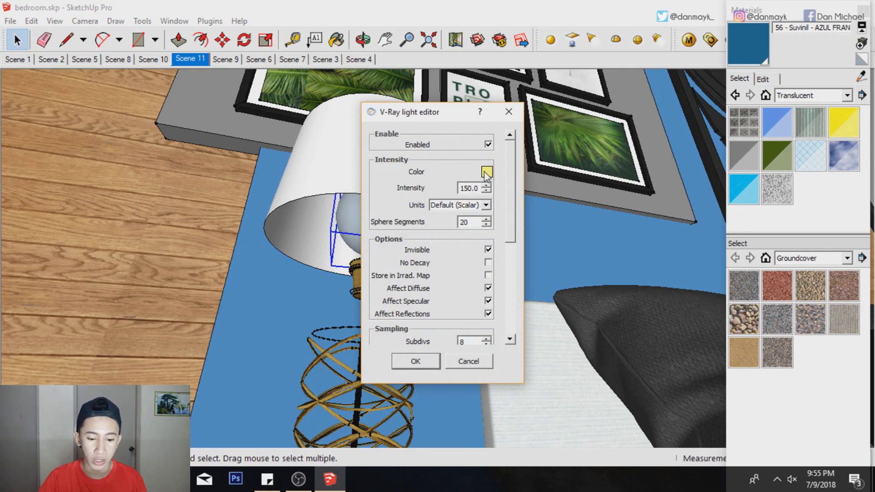
Set the sphere light colour to light yellow, then switch to the Back view.
left_click(486, 172)
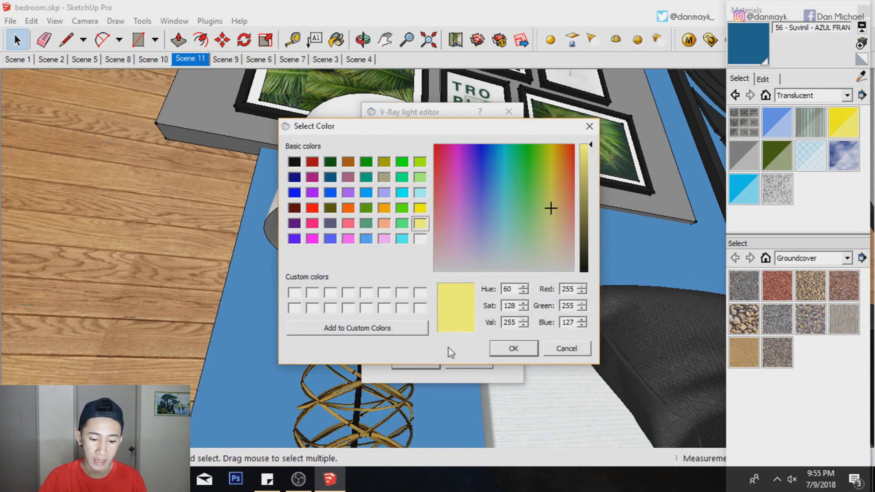
left_click(501, 351)
left_click(425, 363)
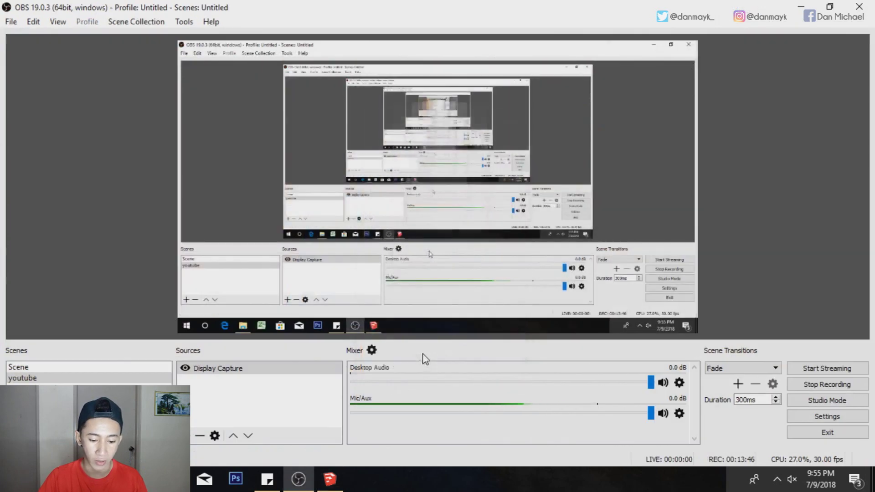
left_click(330, 479)
left_click(363, 40)
scroll(385, 355, "down", 2)
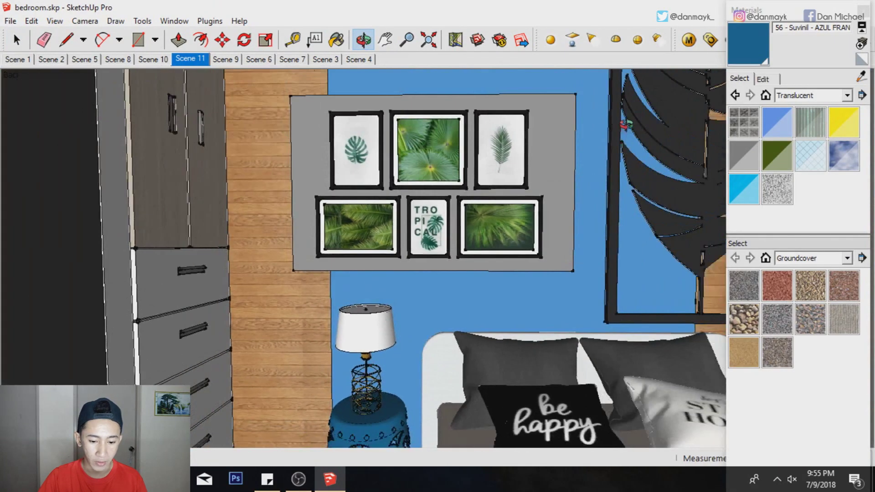
Sample the grey backing material and review 0133_Gray's reflection settings in the V-Ray editor.
scroll(568, 128, "up", 2)
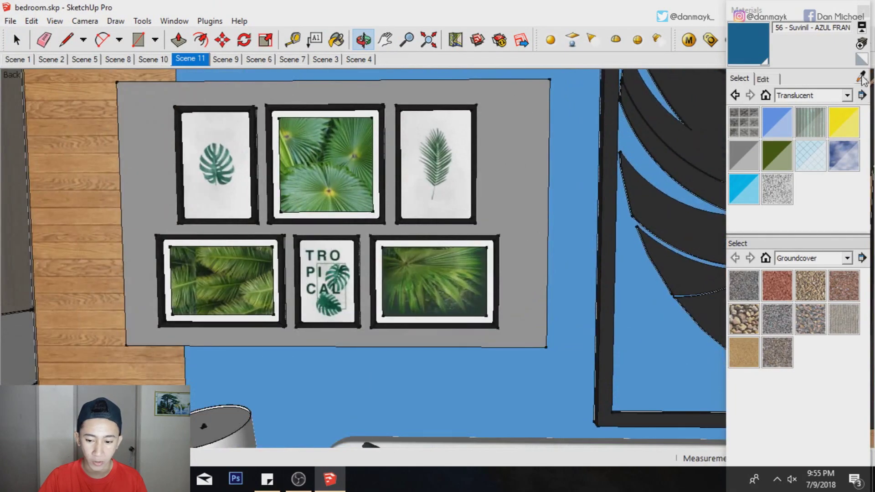
left_click(861, 76)
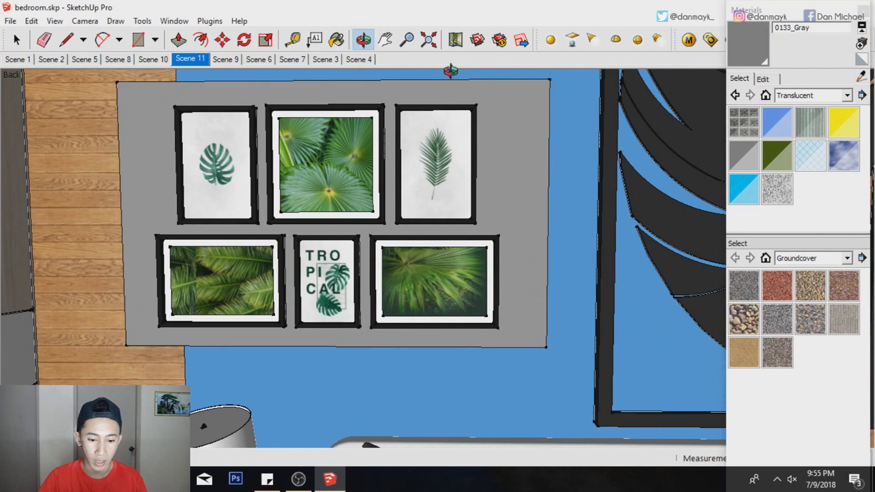
left_click_drag(450, 71, 461, 147)
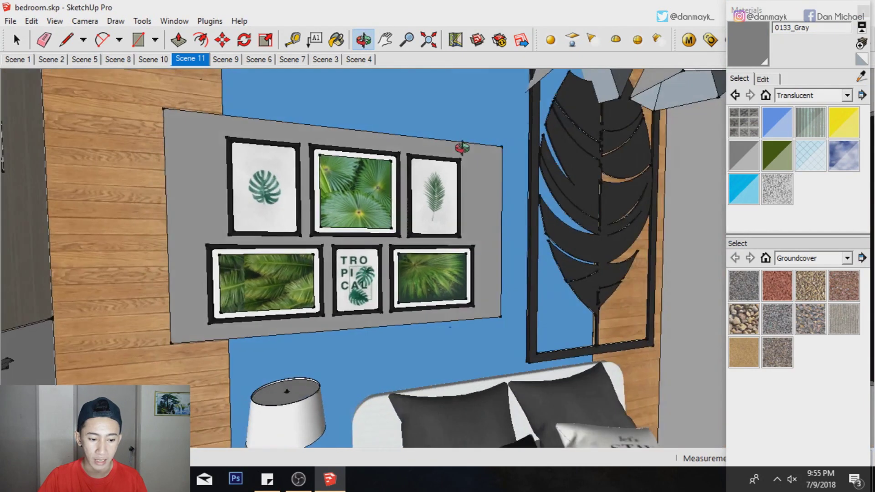
left_click(689, 42)
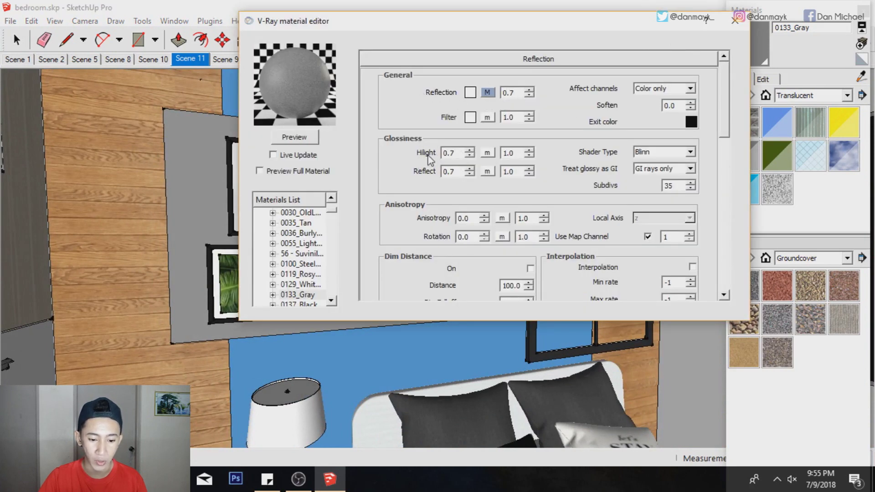
left_click(734, 21)
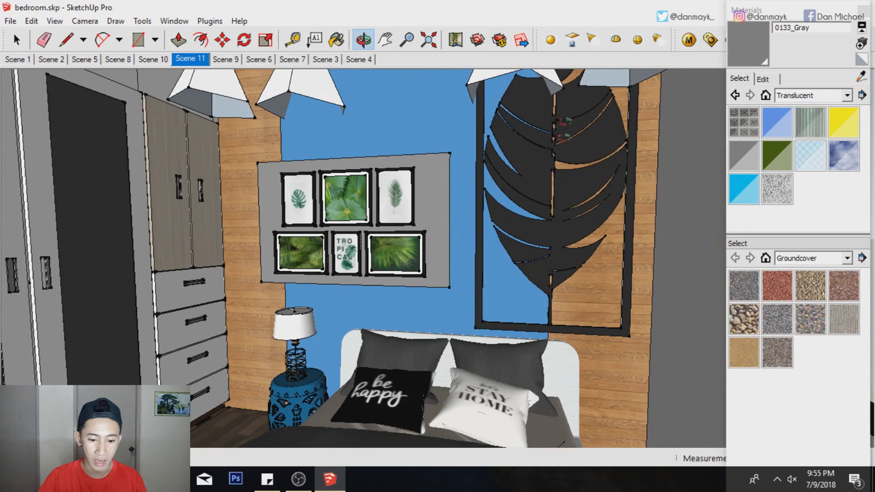
Move the dark leaf wall panel slightly left, then orbit in close to it.
left_click(386, 41)
left_click(363, 40)
mouse_move(524, 191)
left_mouse_down()
mouse_move(589, 177)
mouse_move(545, 195)
mouse_move(498, 279)
left_mouse_up()
key("space")
left_click(498, 278)
key("m")
left_click_drag(355, 137, 332, 137)
key("space")
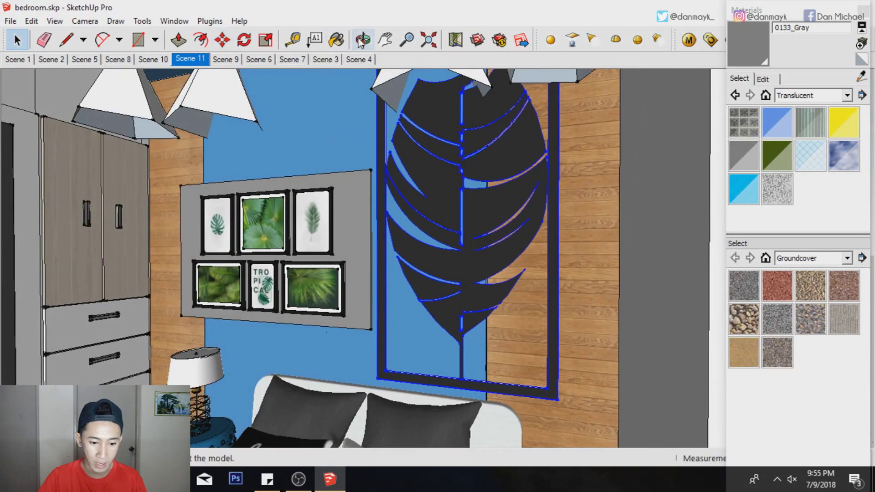
left_click(363, 39)
mouse_move(562, 197)
left_mouse_down()
mouse_move(511, 176)
mouse_move(519, 216)
left_mouse_up()
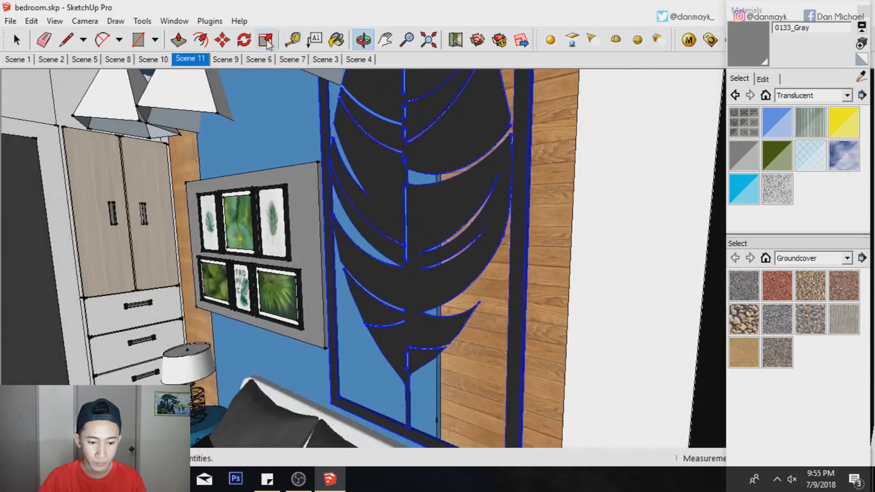
Zoom in, select the picture-frame group and orbit close to the top-left monstera frame.
scroll(527, 228, "up", 3)
scroll(527, 220, "up", 3)
scroll(507, 199, "up", 3)
scroll(456, 205, "down", 5)
scroll(391, 210, "down", 1)
scroll(364, 228, "up", 3)
scroll(377, 224, "up", 2)
key("space")
left_click(288, 238)
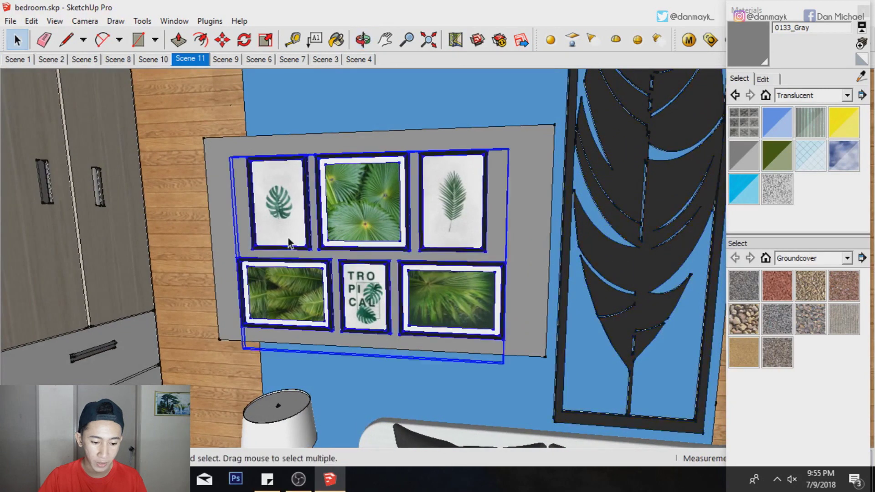
scroll(343, 210, "up", 2)
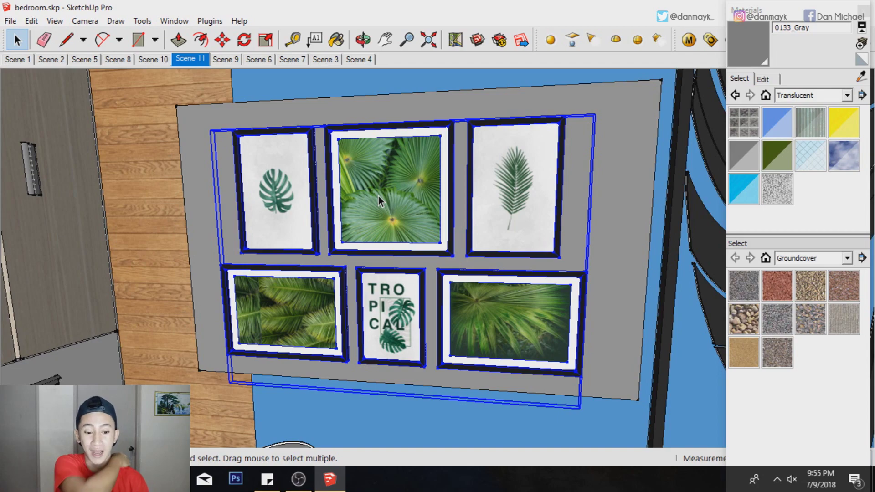
mouse_move(330, 298)
middle_mouse_down()
mouse_move(313, 196)
mouse_move(287, 180)
middle_mouse_up()
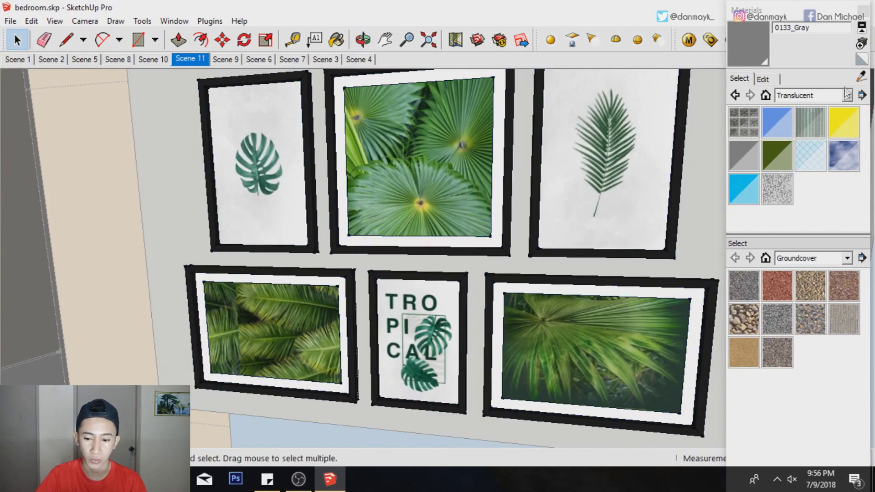
left_click(244, 183)
Enter the top-left frame and sample its floral_8 material for editing.
double_click(261, 172)
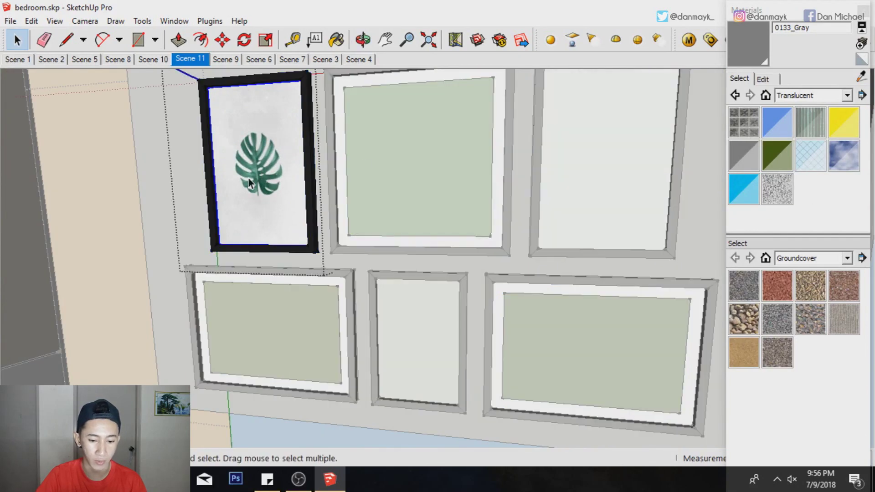
left_click(861, 77)
left_click(282, 128)
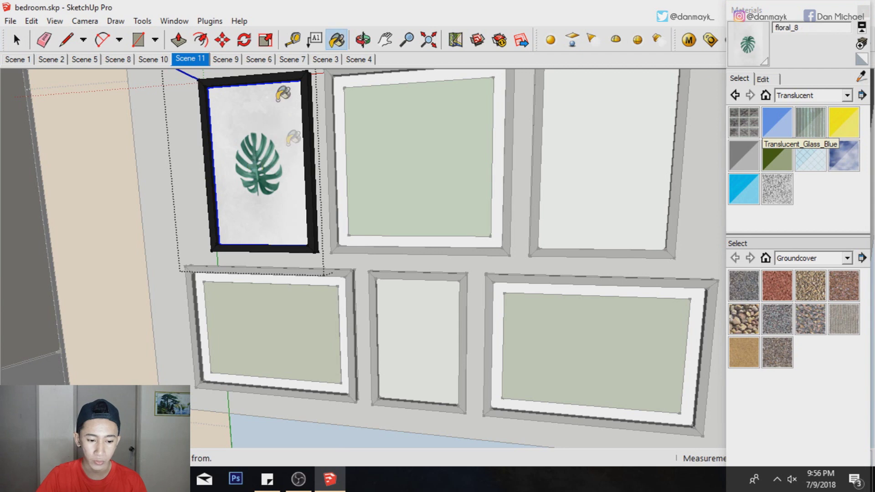
left_click(770, 81)
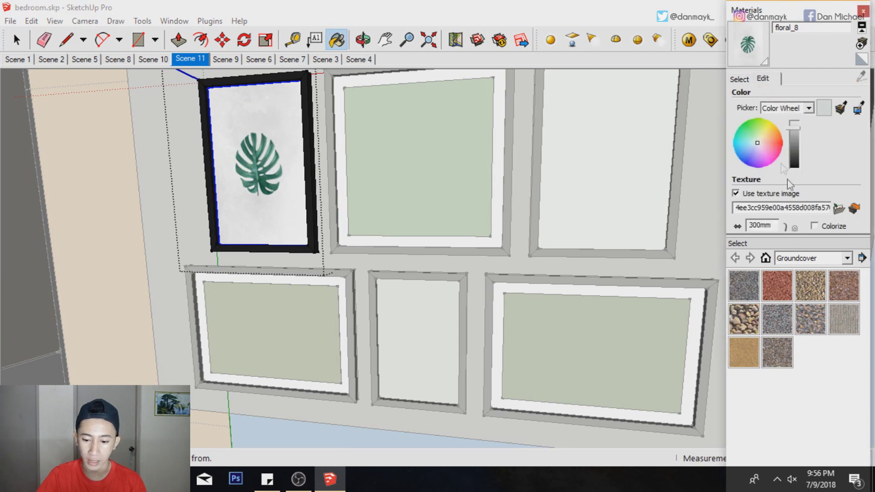
Browse Desktop/avengers with extra large thumbnails for the Avengers-Wallpaper-Hd-043.jpg texture.
left_click(838, 209)
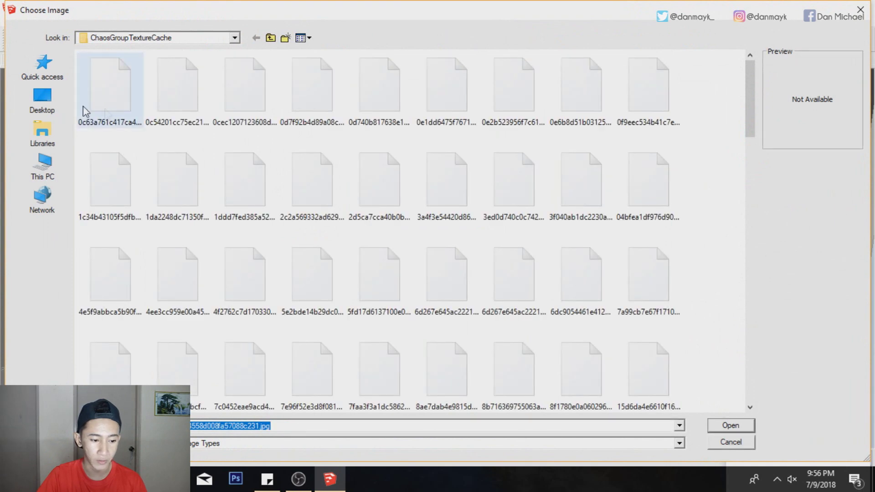
left_click(59, 107)
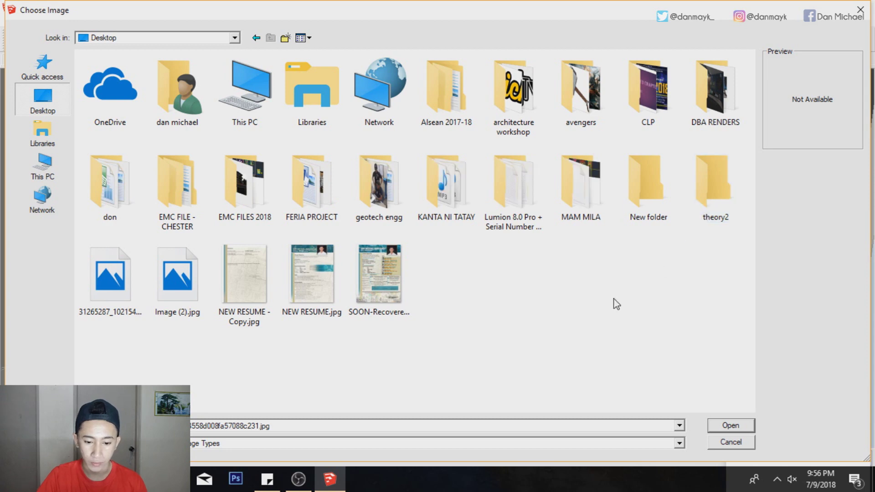
double_click(580, 89)
left_click(305, 38)
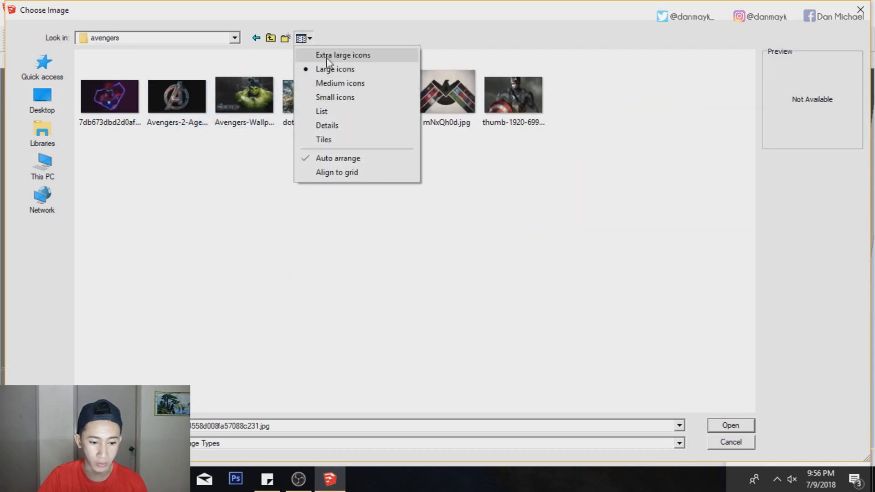
left_click(328, 56)
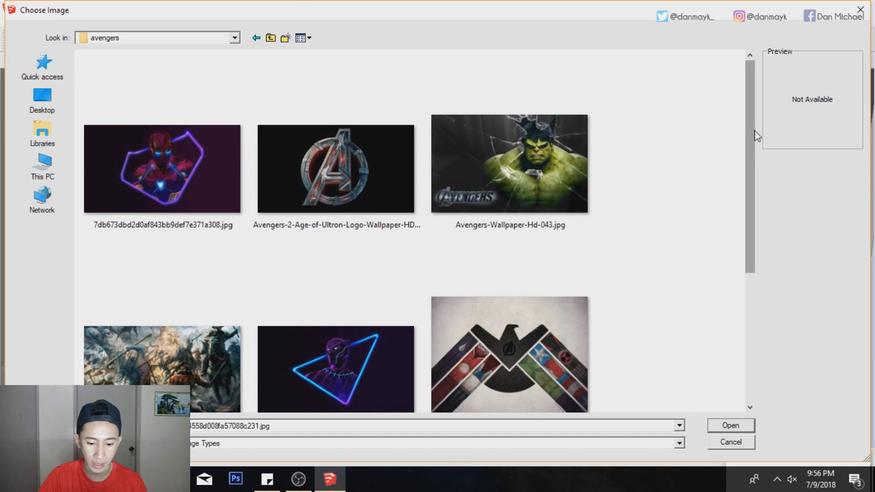
left_click_drag(756, 208, 756, 348)
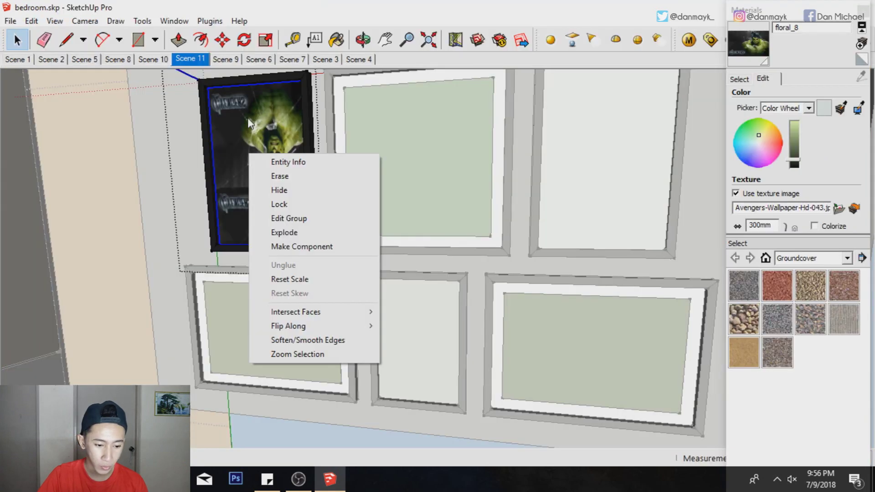
Try the frame's context menus and texture positioning, then select the Hulk poster.
right_click(253, 140)
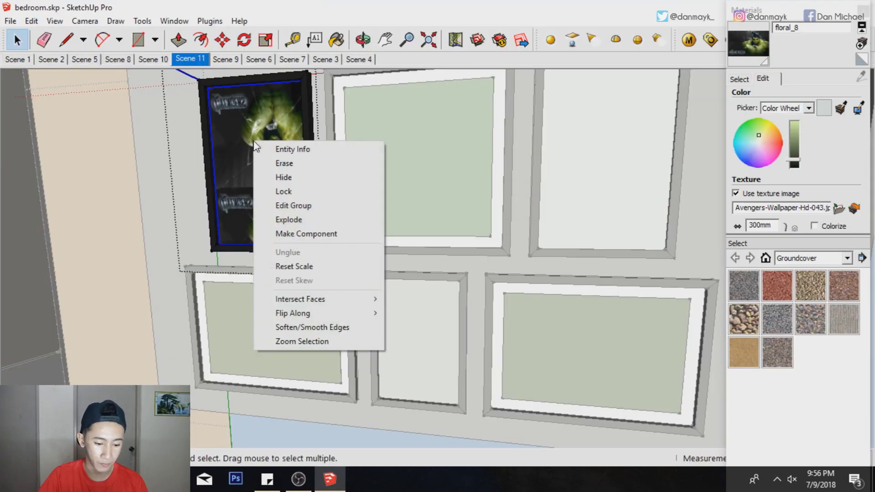
right_click(244, 134)
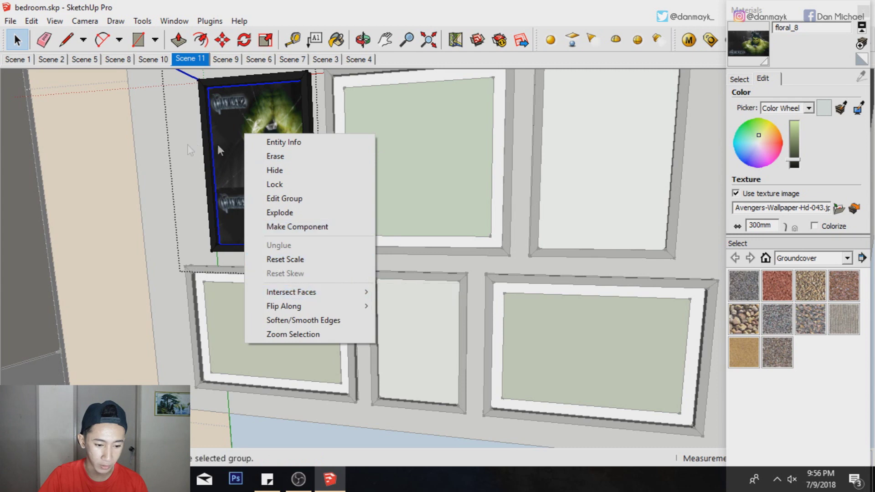
left_click(235, 143)
right_click(236, 141)
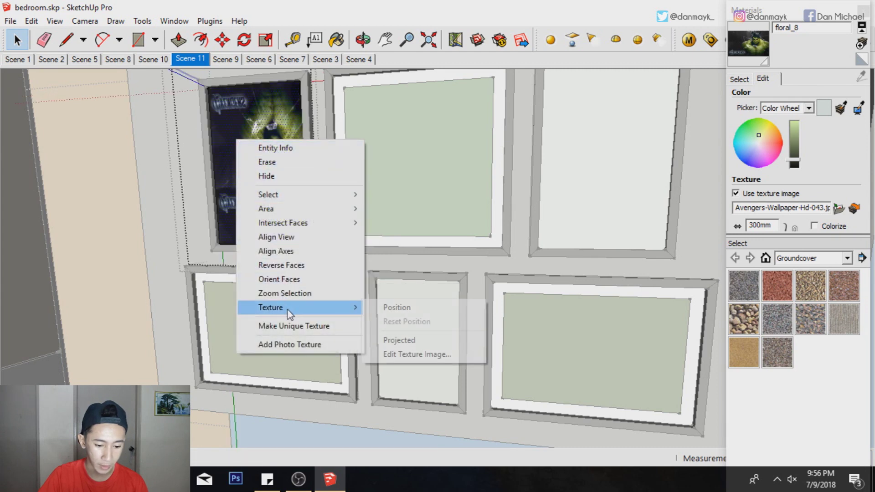
left_click(395, 307)
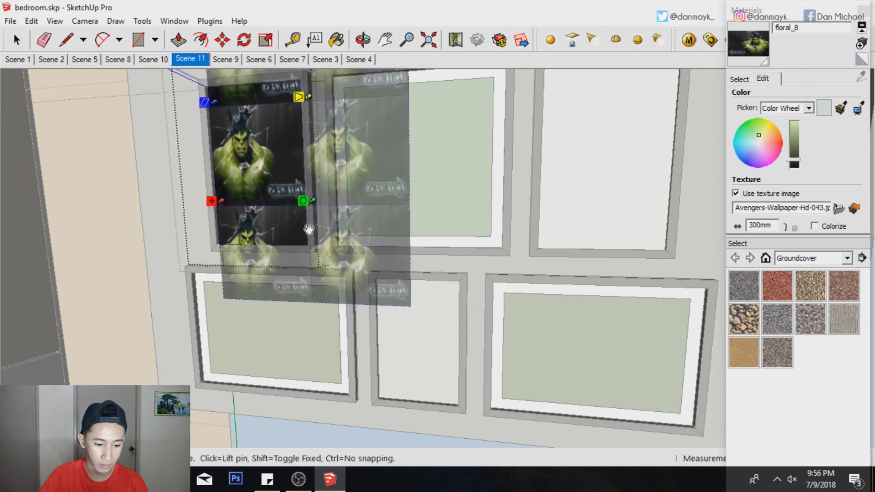
left_click(115, 163)
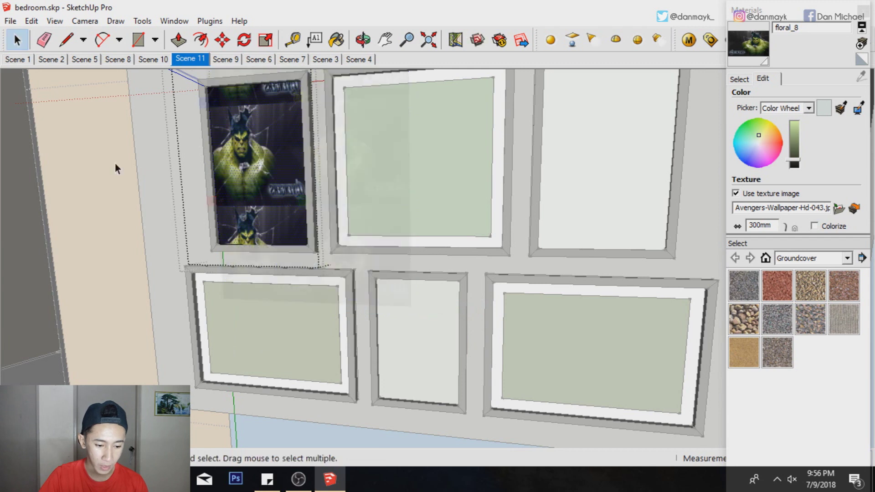
Reverse the poster face and paint it with the Hulk wallpaper material.
right_click(234, 179)
double_click(242, 155)
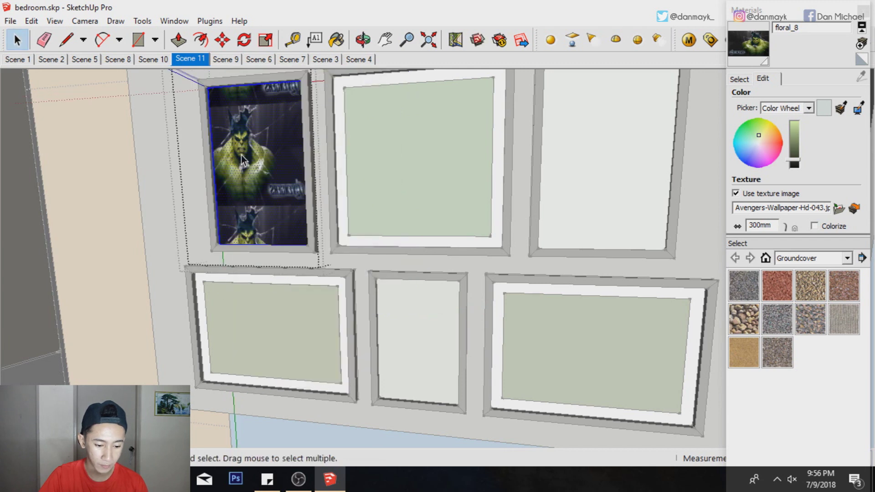
right_click(242, 155)
left_click(285, 296)
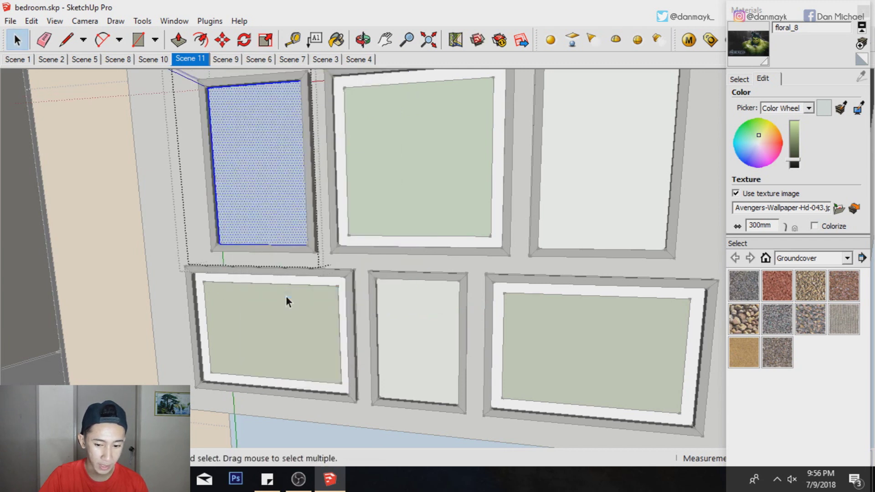
left_click(750, 51)
left_click(284, 151)
key("space")
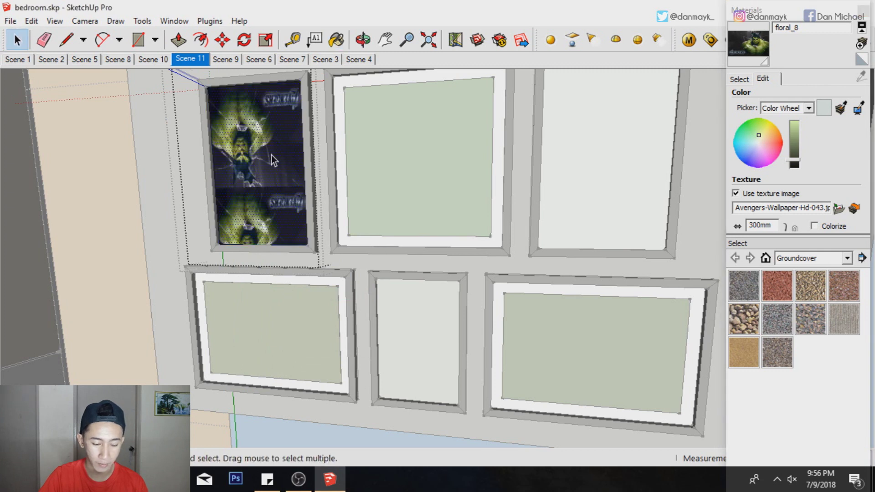
Show the Colors material library in the Materials browser.
left_click(737, 78)
left_click(812, 96)
scroll(839, 170, "up", 2)
scroll(839, 170, "up", 1)
left_click(839, 172)
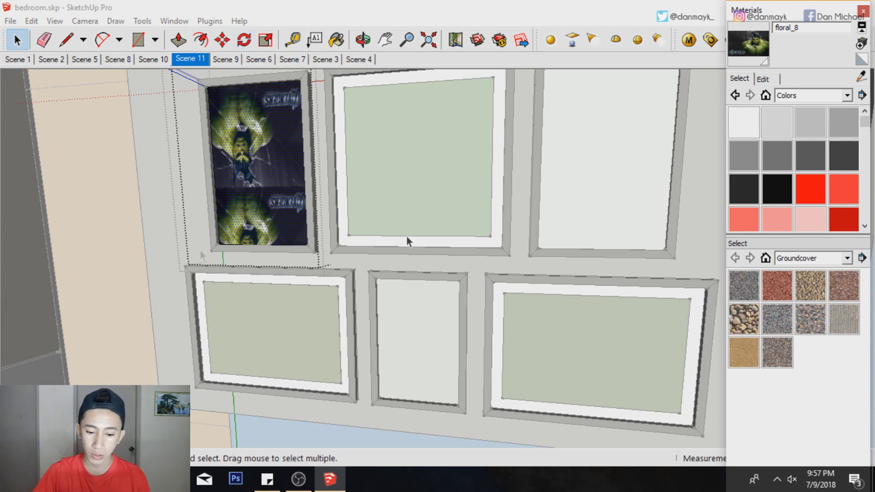
Reverse the poster face twice, then orient its faces consistently.
right_click(275, 129)
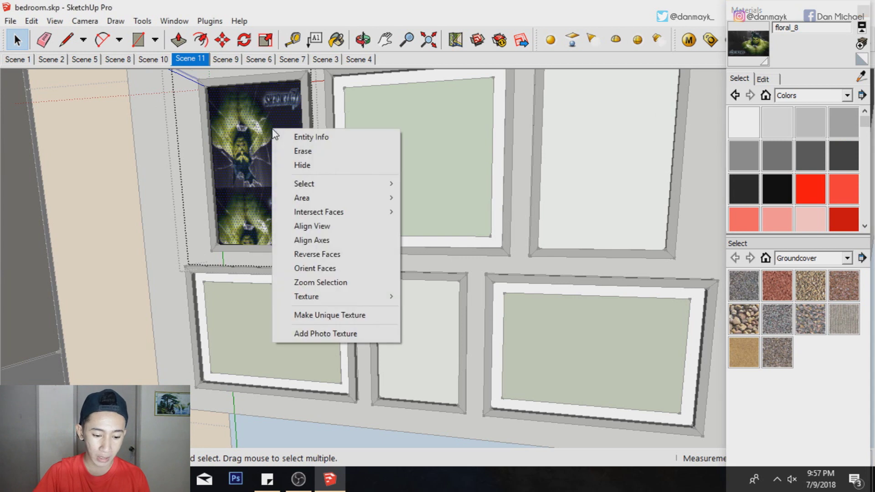
left_click(316, 254)
right_click(255, 154)
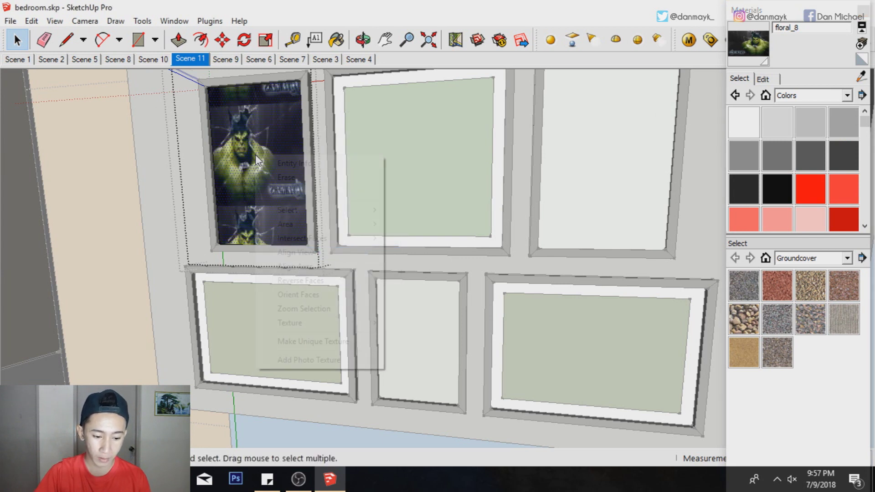
left_click(320, 282)
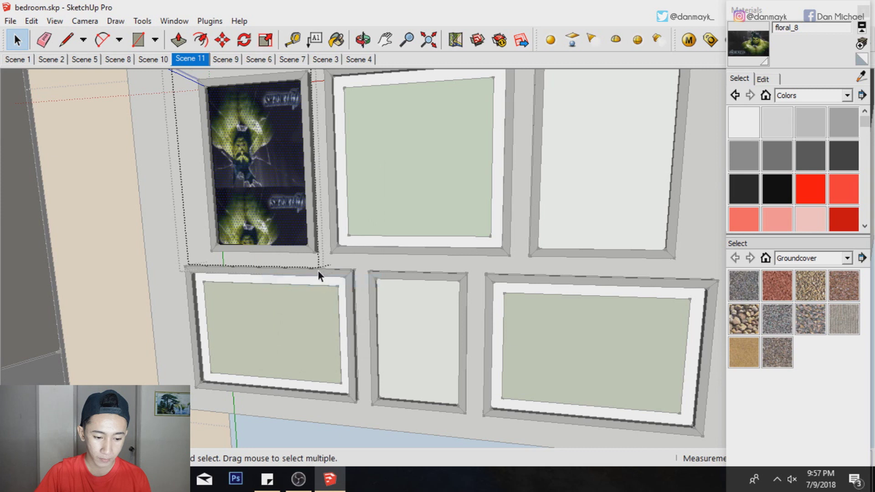
right_click(256, 154)
left_click(315, 286)
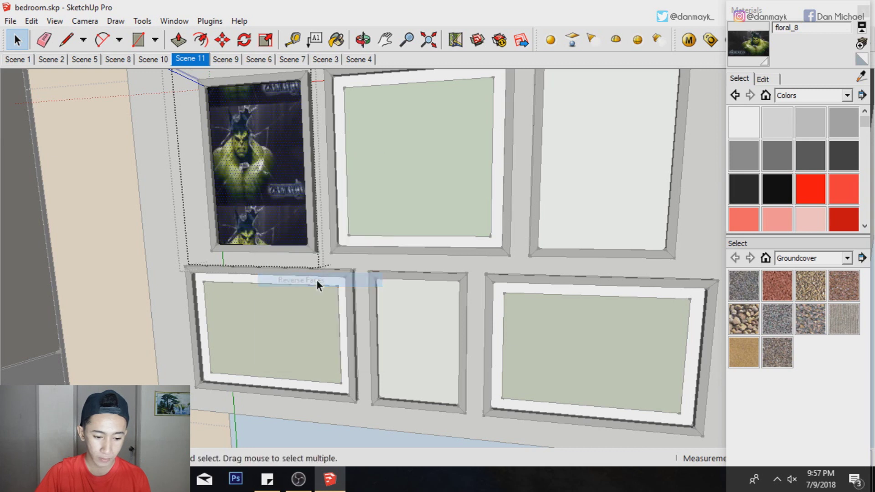
Paint the face Color_003, texture that material with the Avengers wallpaper, and flip the face.
scroll(810, 136, "down", 3)
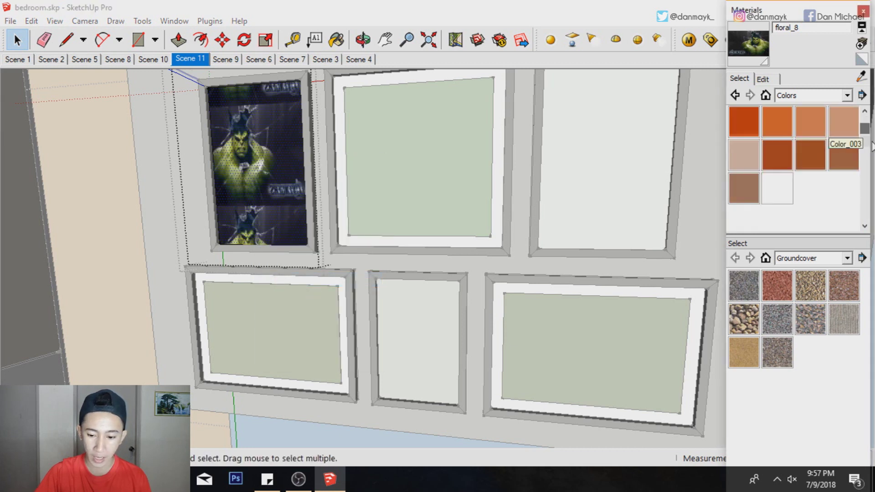
scroll(843, 137, "down", 3)
left_click(843, 150)
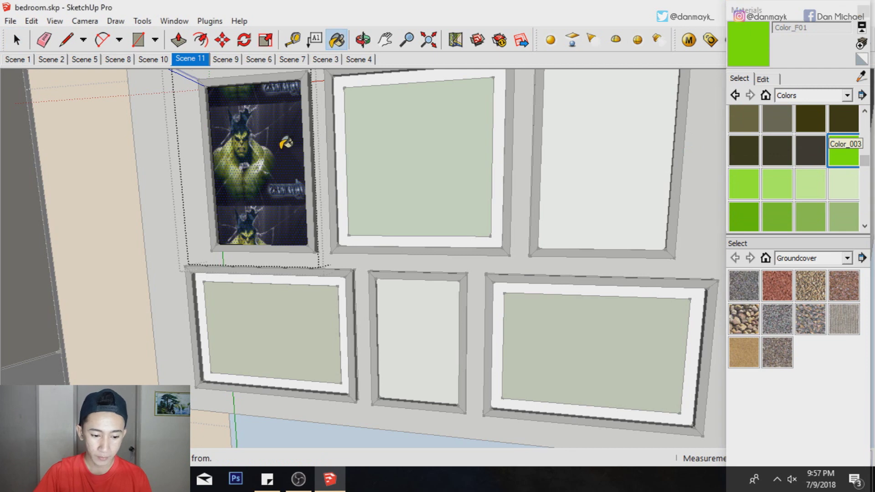
left_click(292, 183)
left_click(769, 80)
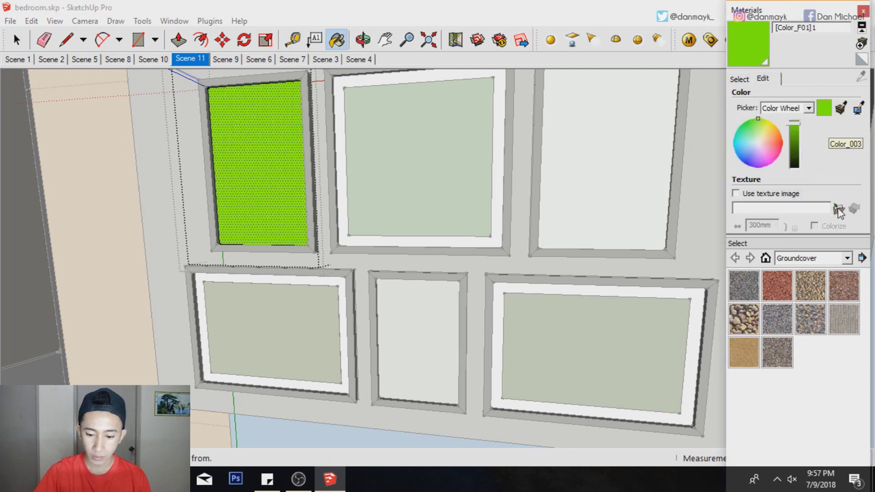
left_click(737, 193)
double_click(261, 99)
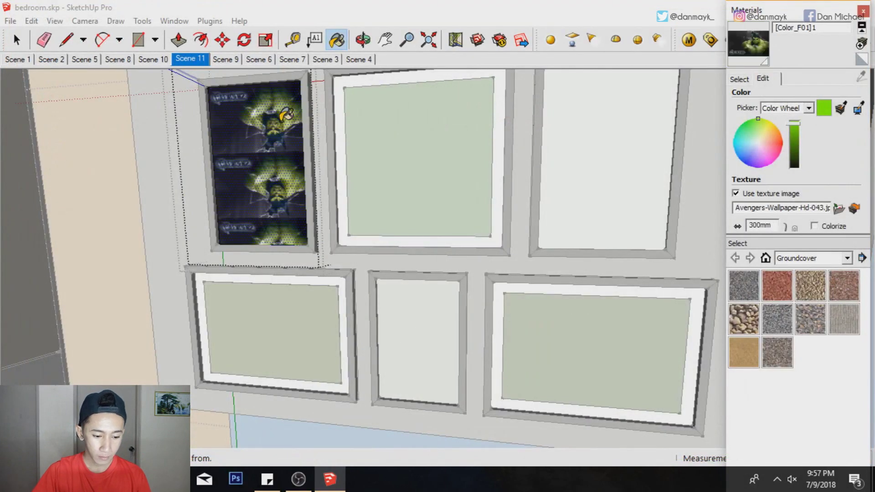
right_click(267, 167)
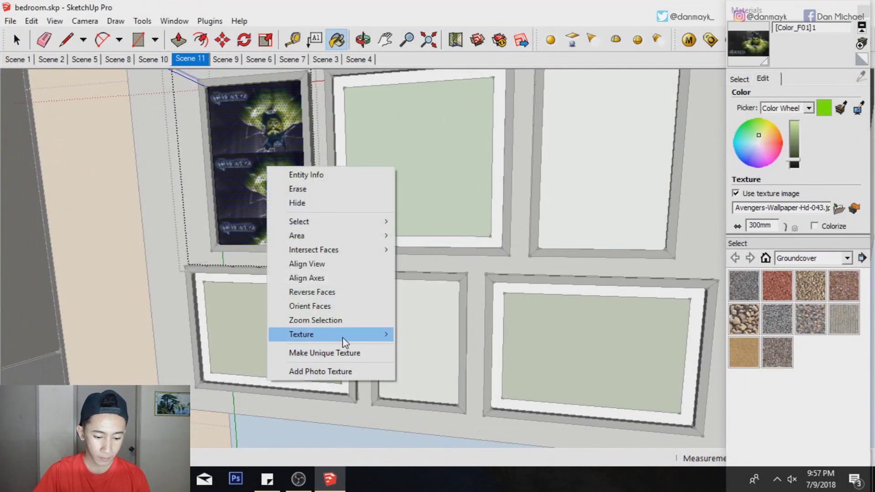
left_click(337, 292)
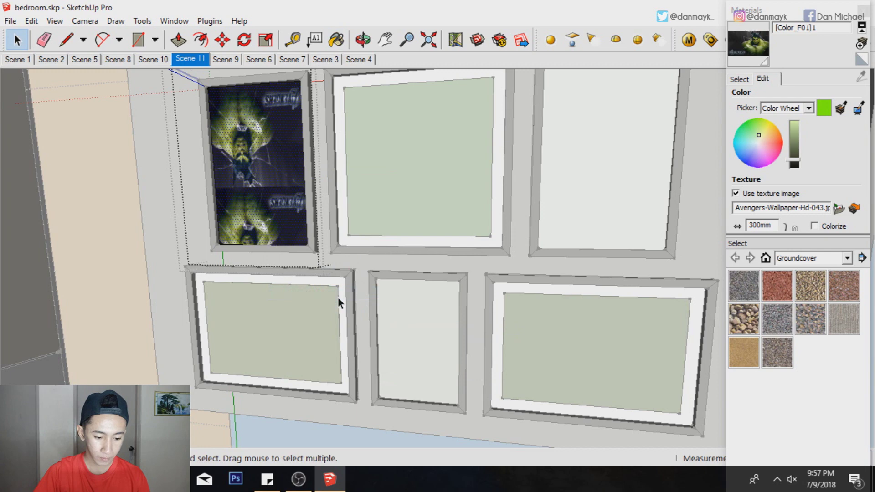
right_click(275, 189)
mouse_move(308, 351)
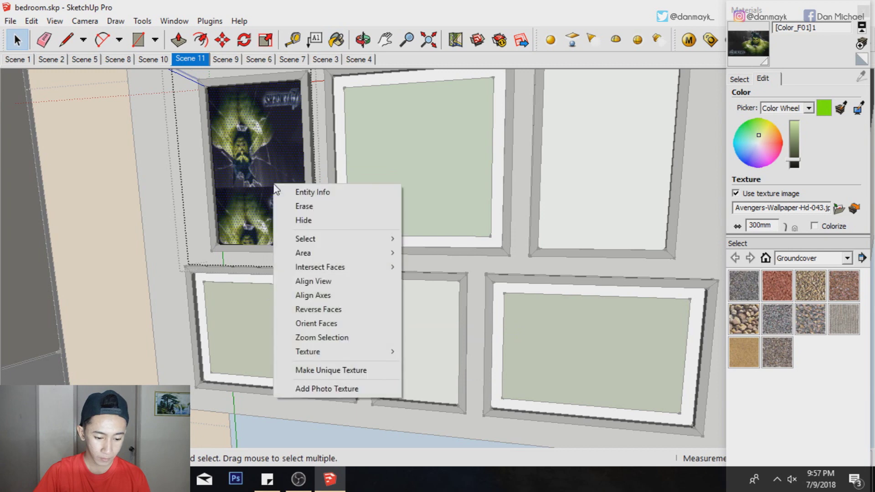
Move the Hulk texture down and left and scale it up to fill the frame.
left_click(434, 355)
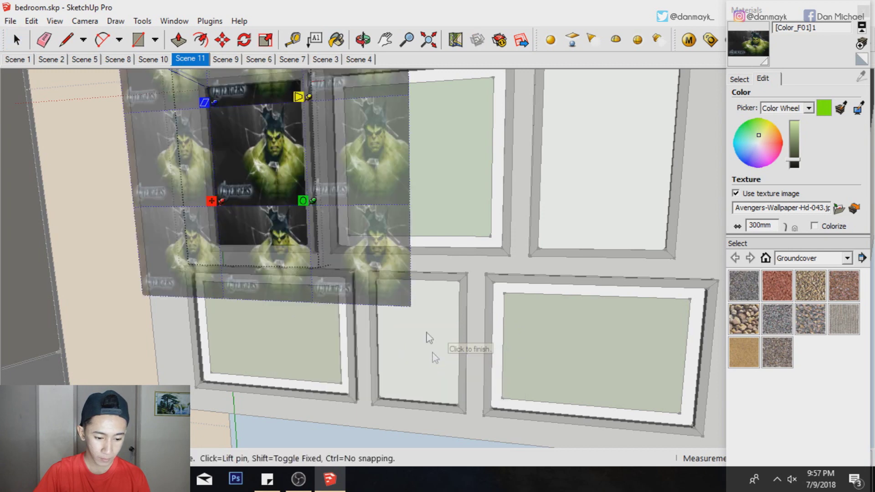
left_click_drag(246, 170, 251, 190)
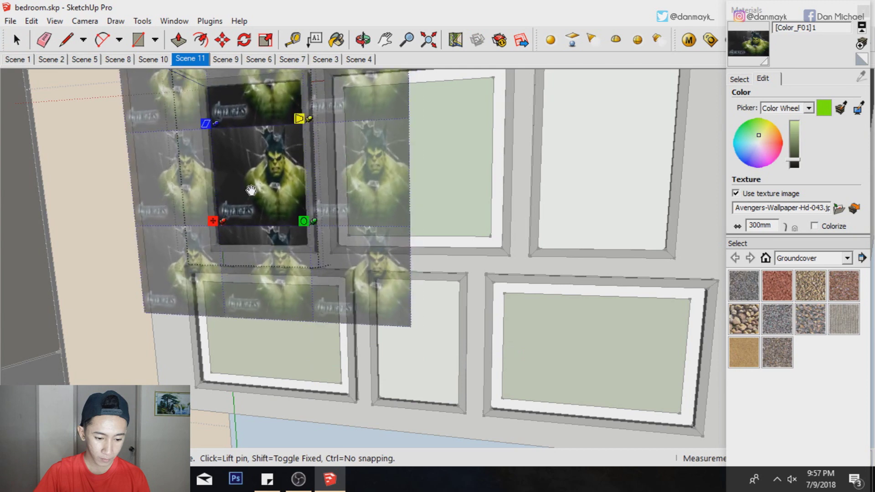
mouse_move(315, 223)
left_mouse_down()
mouse_move(329, 237)
mouse_move(358, 238)
mouse_move(376, 212)
mouse_move(390, 221)
left_mouse_up()
mouse_move(283, 168)
left_mouse_down()
mouse_move(263, 189)
mouse_move(225, 189)
left_mouse_up()
left_click(556, 313)
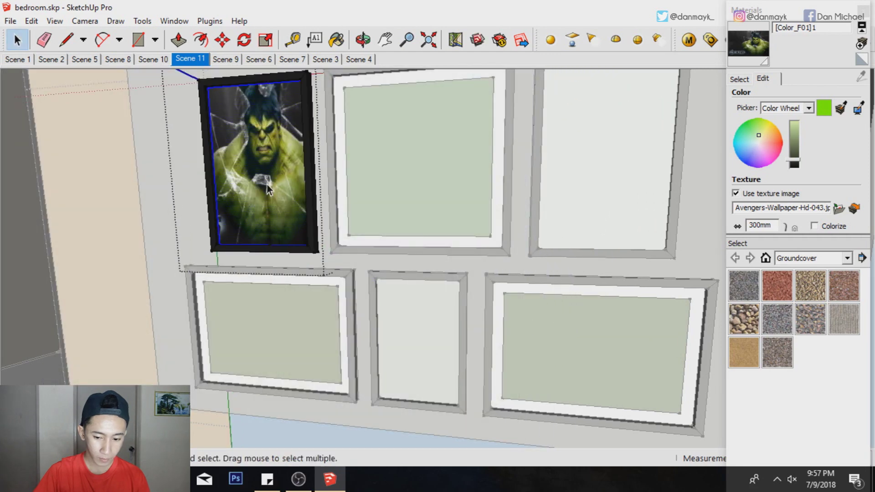
Re-enter the poster and nudge the Hulk texture slightly left.
right_click(272, 169)
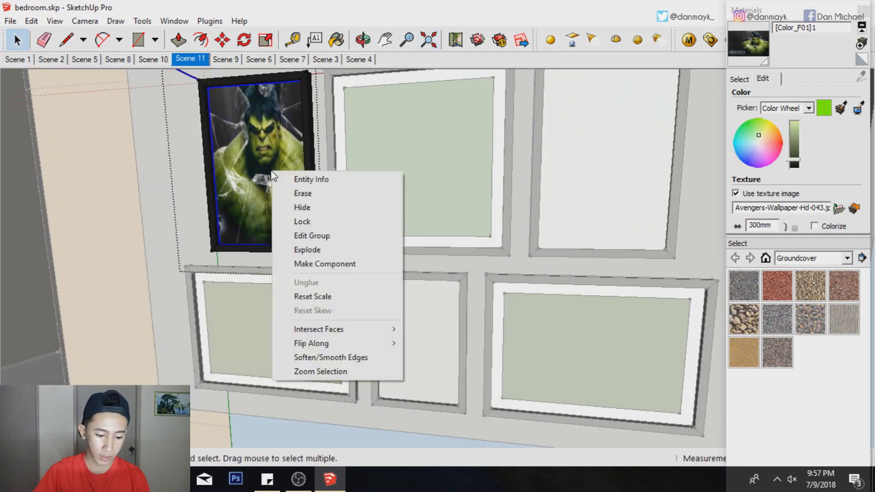
double_click(244, 182)
right_click(246, 182)
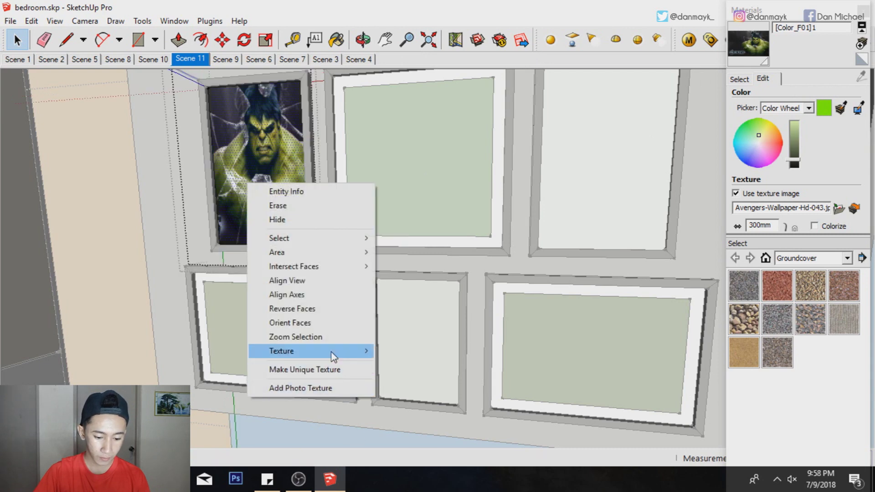
mouse_move(280, 351)
left_click(399, 351)
left_click_drag(280, 202, 274, 202)
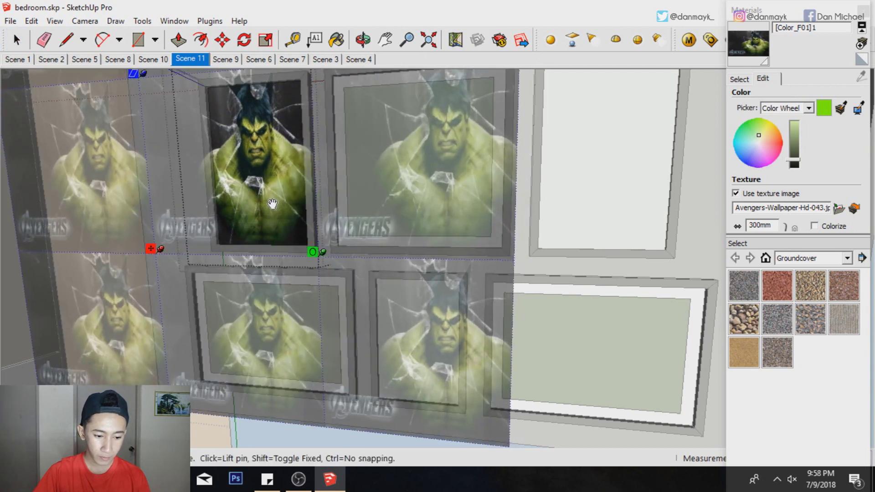
left_click(619, 315)
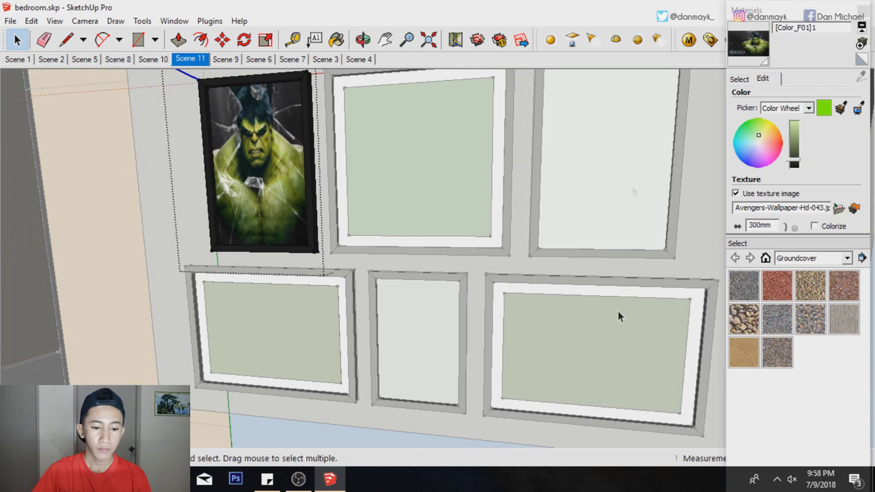
left_click(738, 79)
Render a V-Ray preview of the Hulk-textured floral_8 material, then close the editor.
left_click(688, 40)
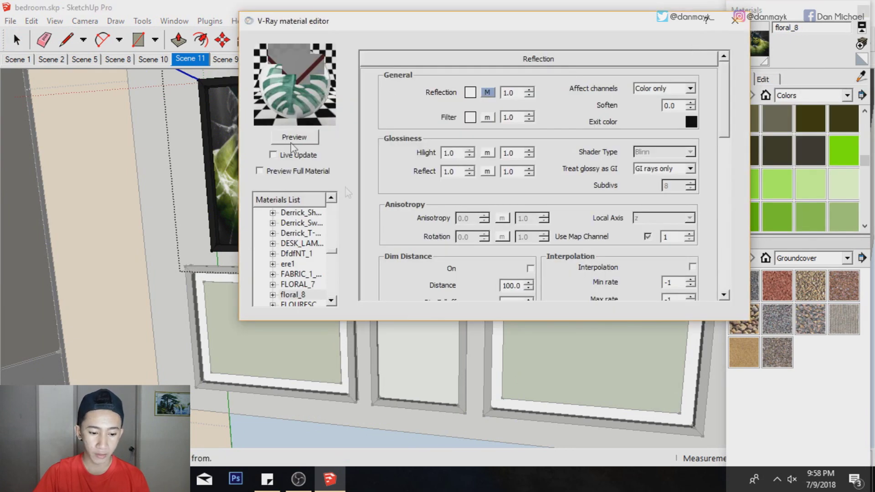
left_click(310, 142)
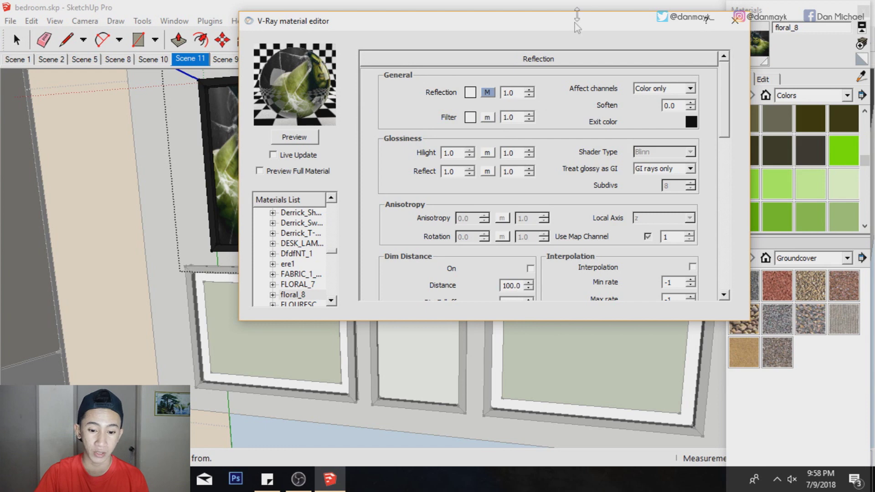
left_click_drag(579, 21, 528, 20)
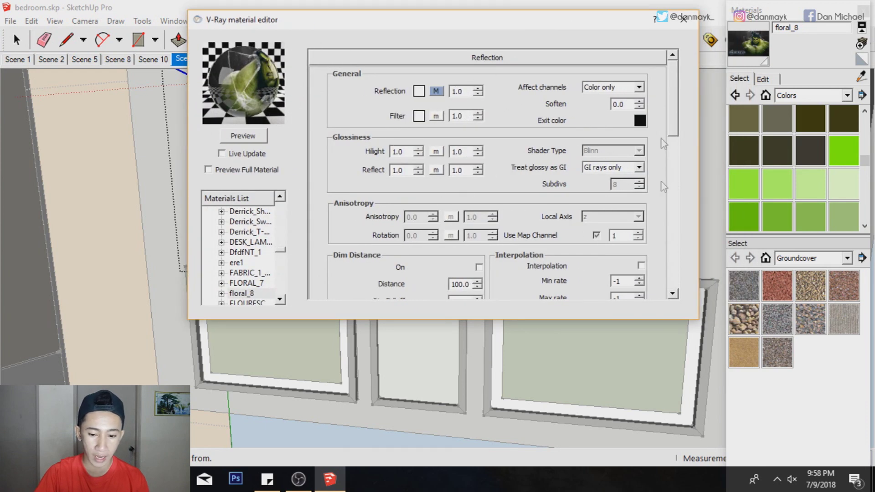
left_click(683, 19)
key("space")
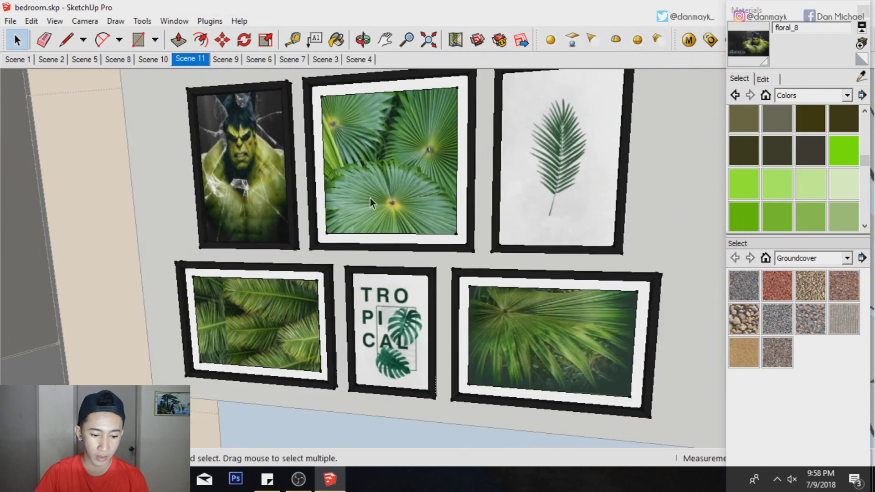
Swap the palm picture's texture for the Iron Man wallpaper from Desktop/avengers.
double_click(409, 119)
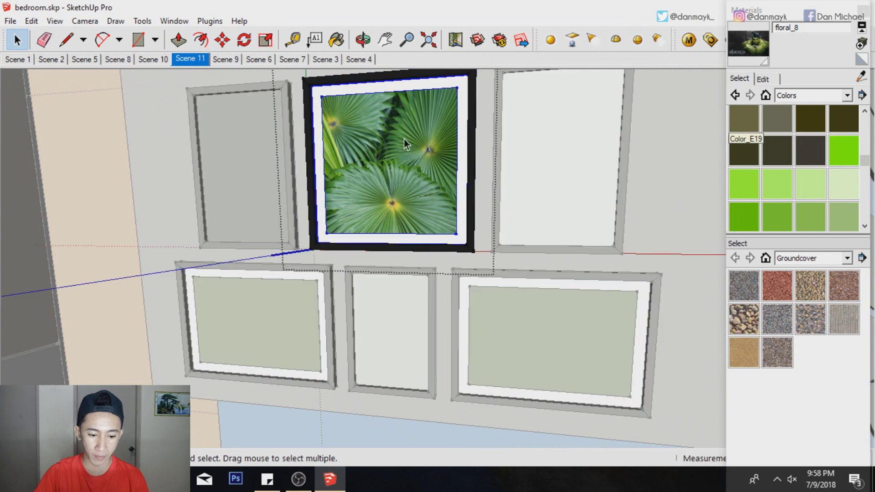
double_click(404, 138)
left_click(770, 80)
left_click(860, 214)
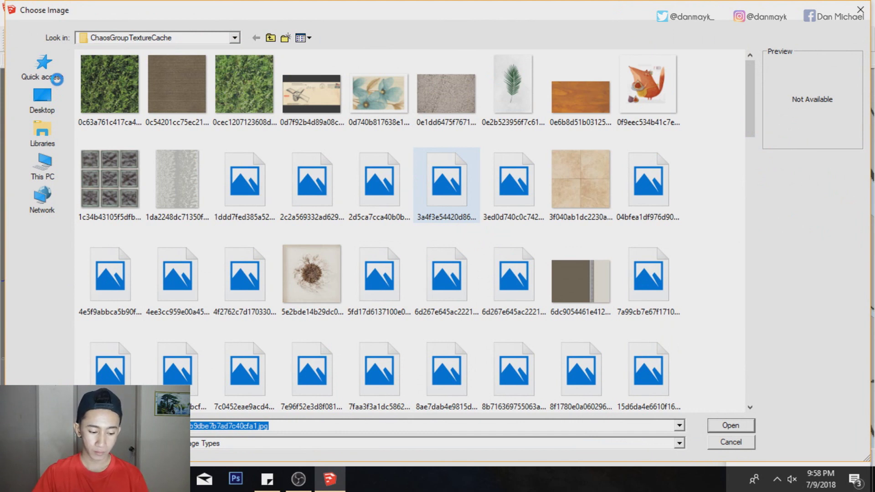
left_click_drag(749, 114, 778, 405)
left_click(42, 100)
double_click(580, 97)
double_click(195, 172)
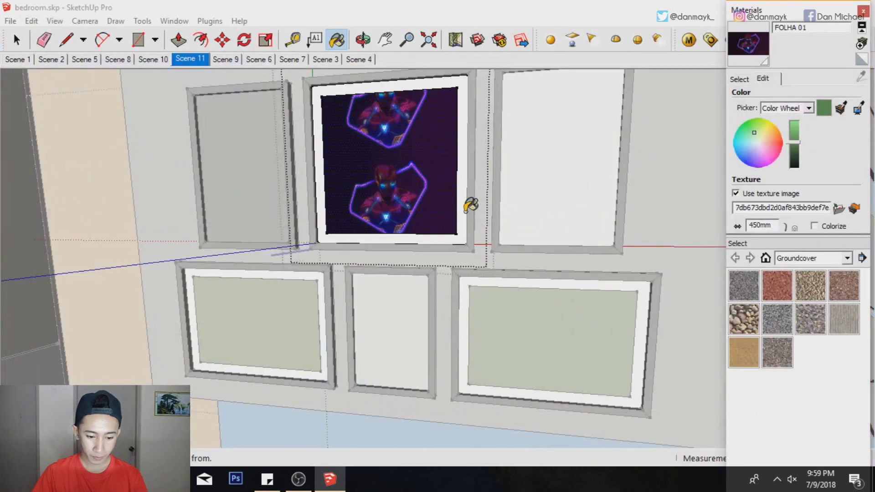
Center the Iron Man image in its frame, then sample the FLORAL_7 palm-leaf material.
right_click(389, 187)
left_click(547, 354)
left_click_drag(414, 157, 391, 137)
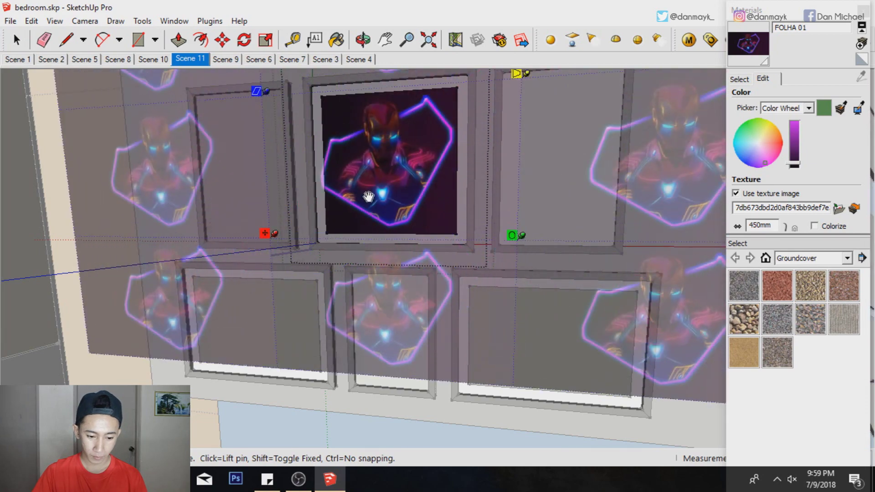
key("Return")
left_click(688, 39)
left_click(683, 19)
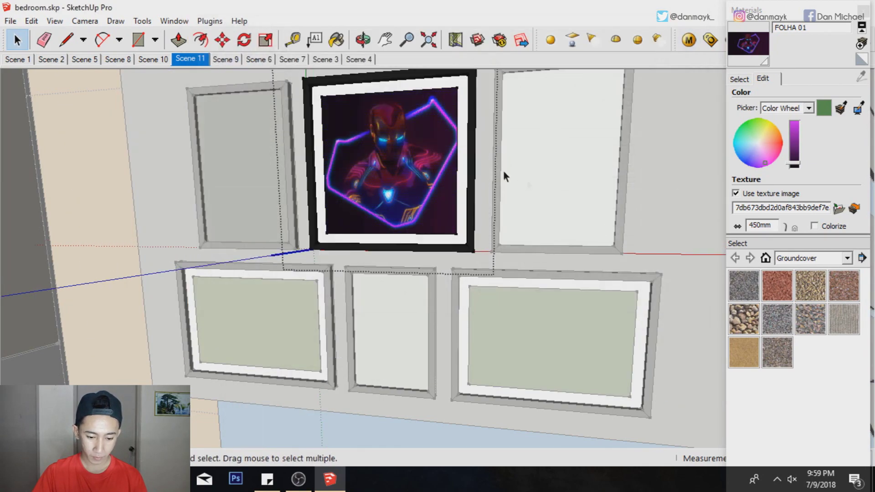
left_click(570, 160)
left_click(616, 104, "alt")
left_click(762, 79)
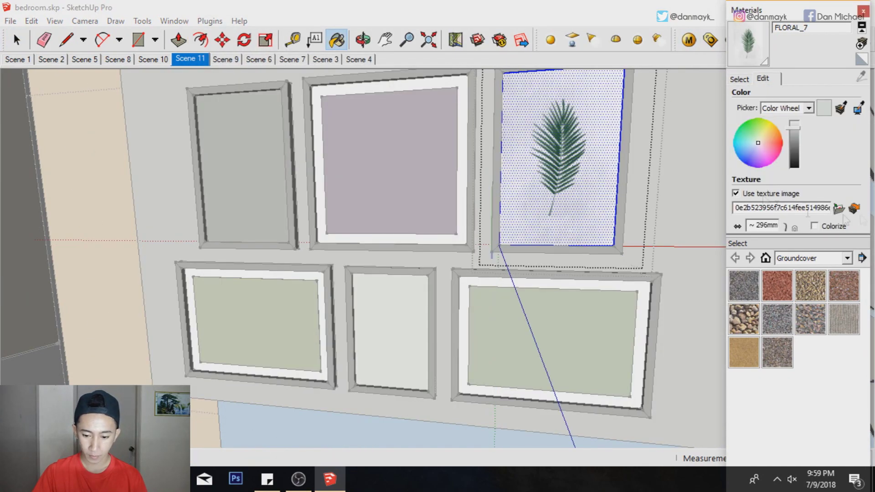
Texture FLORAL_7 with the Avengers logo image, enlarged to fill the panel.
left_click(838, 208)
left_click(728, 439)
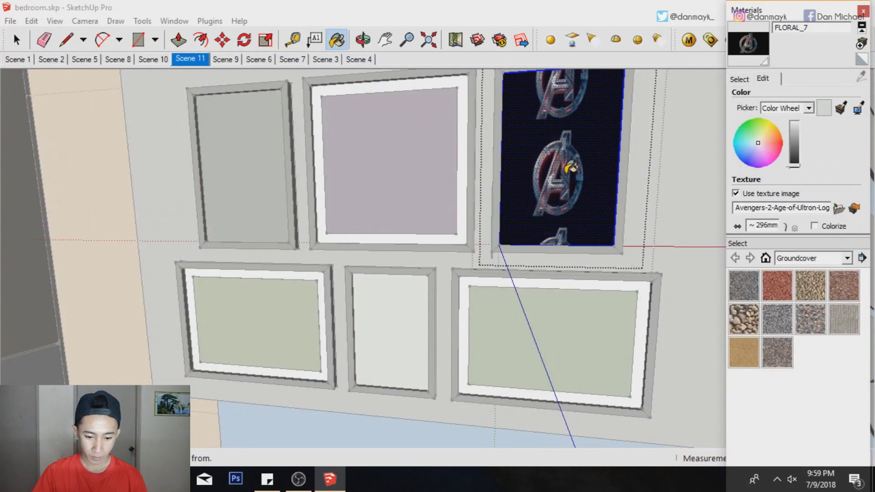
key("space")
right_click(580, 182)
left_click(517, 170)
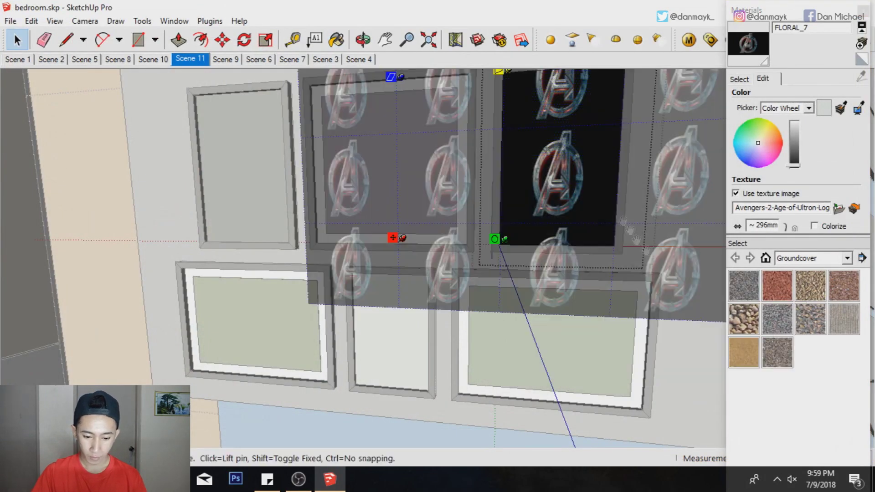
left_click_drag(494, 203, 617, 206)
scroll(617, 206, "down", 3)
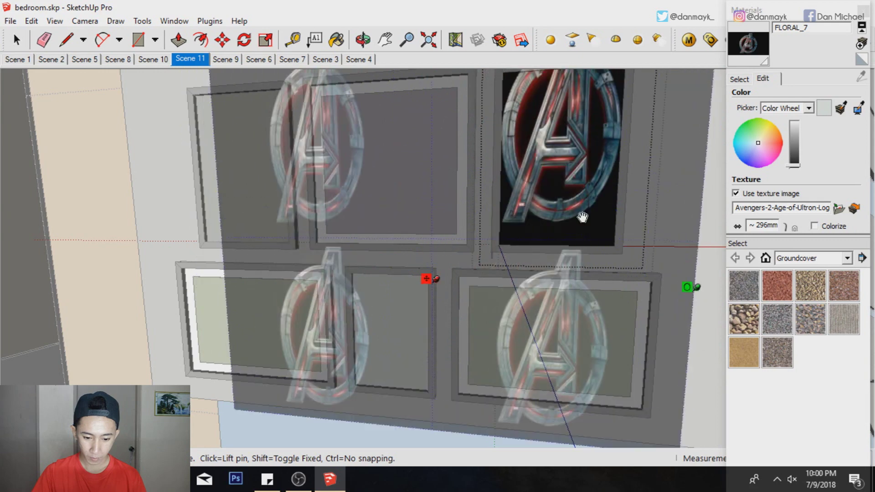
key("Return")
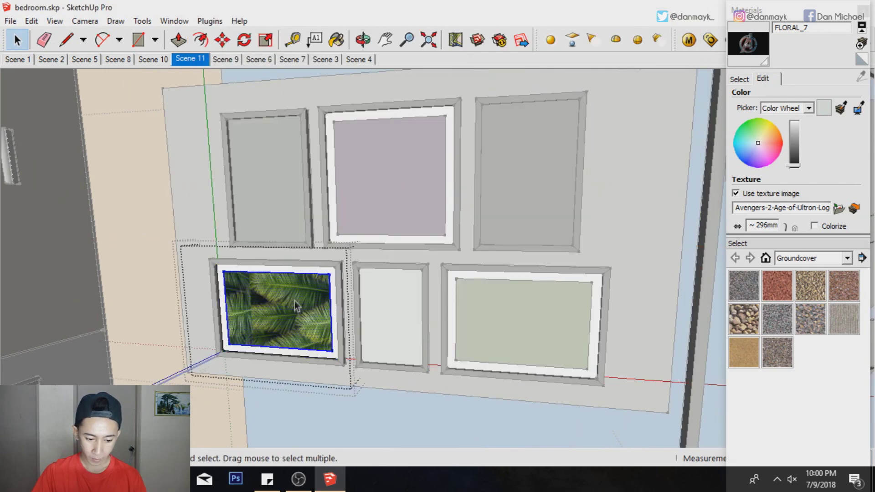
Give the lower-left frame's FOLHA 04 material the Hykr7by.jpg triangle image, fitted to the frame.
left_click(739, 78)
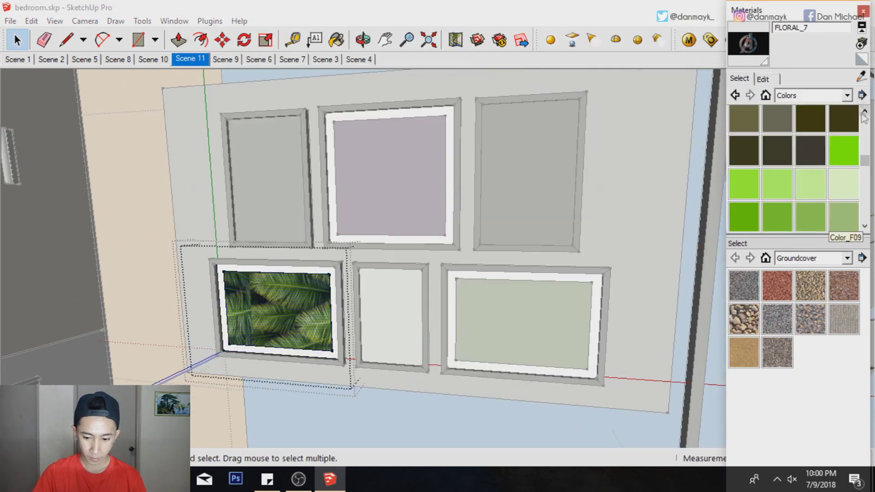
left_click(762, 78)
left_click(838, 208)
left_click(42, 98)
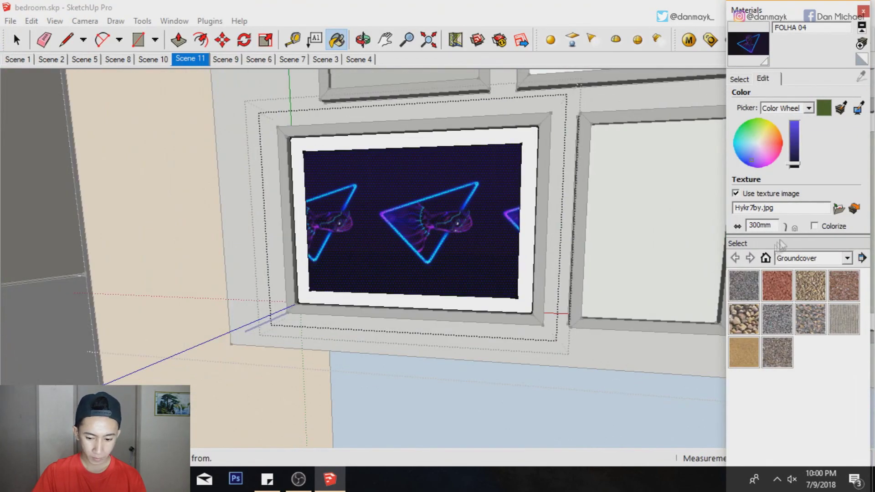
mouse_move(780, 242)
left_mouse_down()
mouse_move(780, 385)
mouse_move(780, 326)
left_mouse_up()
right_click(371, 232)
left_click(529, 396)
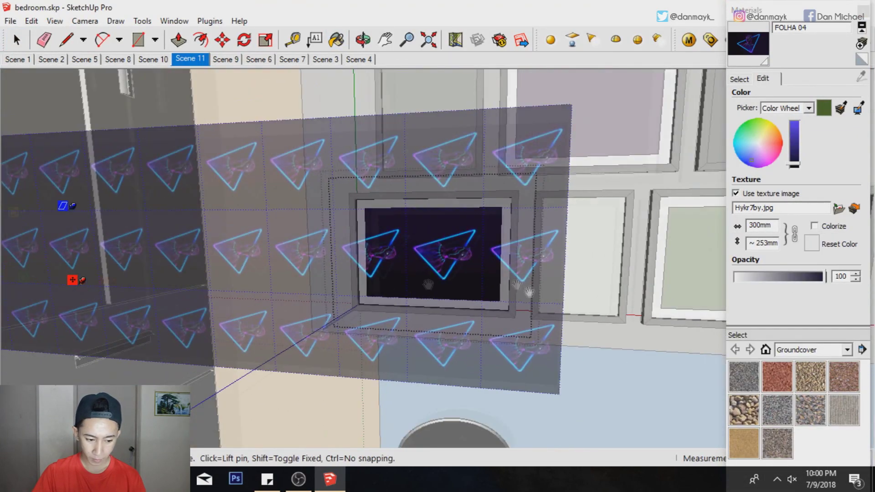
left_click_drag(468, 305, 134, 281)
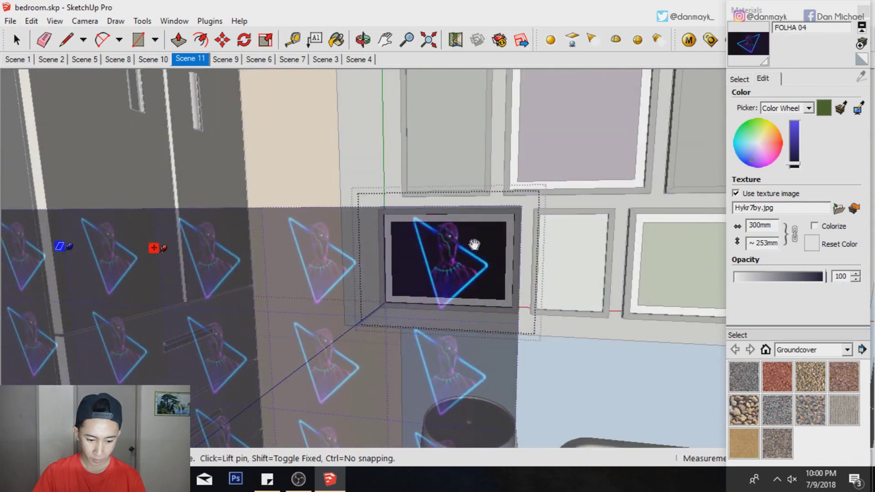
key("Return")
Check the material's V-Ray settings, then sample the TROPICAL picture's material.
left_click(688, 39)
left_click(681, 28)
left_click(189, 58)
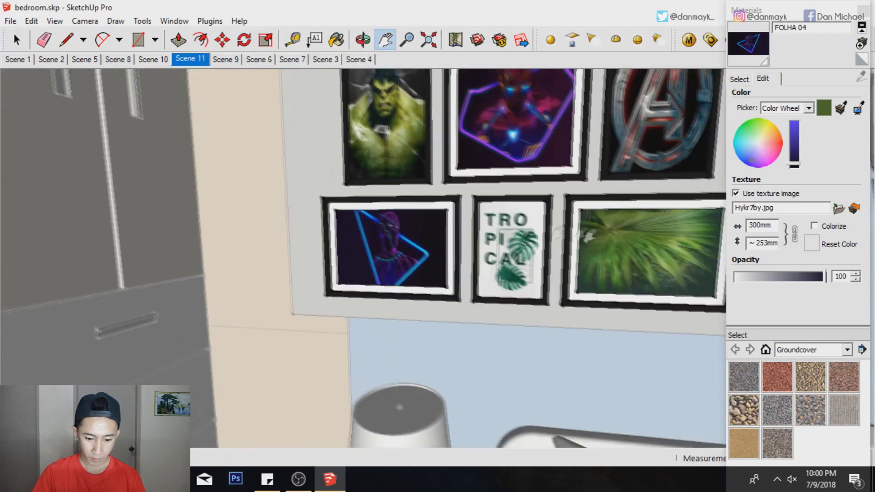
left_click(860, 76)
Replace the TROPICAL lettering texture with the Captain America image from Desktop\avengers.
left_click(497, 246)
left_click(839, 208)
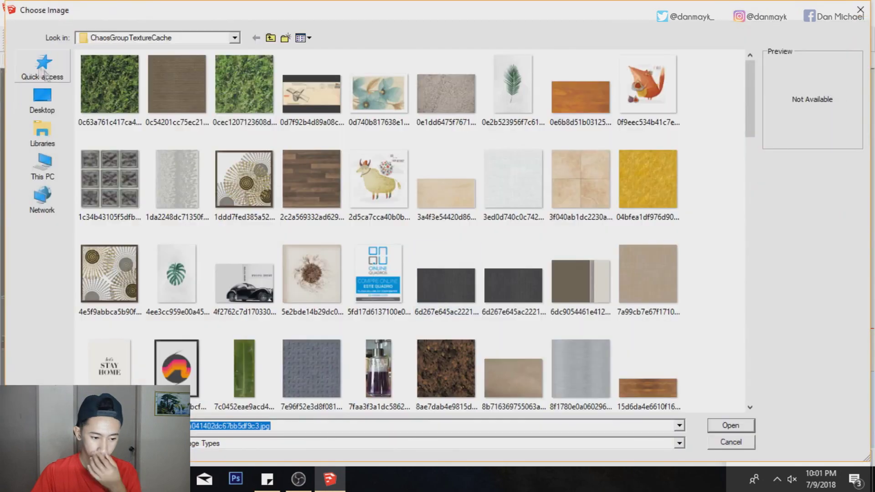
left_click(42, 97)
double_click(582, 88)
key("Escape")
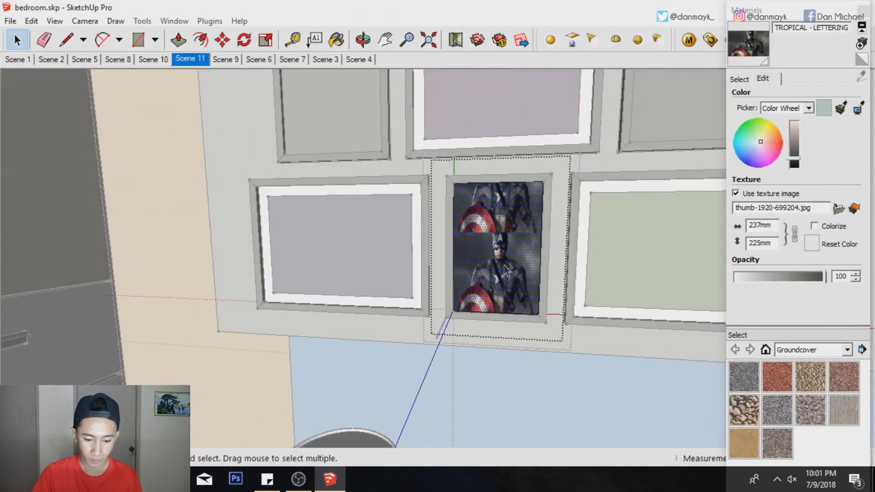
right_click(506, 268)
left_click(660, 182)
Move and scale the Captain America image to fill the bottom-middle frame.
left_click_drag(450, 305, 451, 277)
left_click_drag(521, 277, 590, 282)
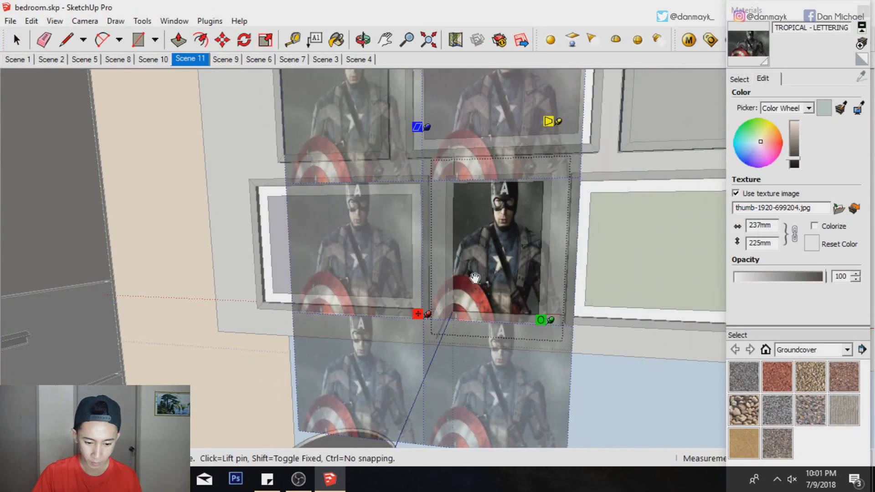
left_click(560, 108)
left_click(688, 40)
left_click(697, 22)
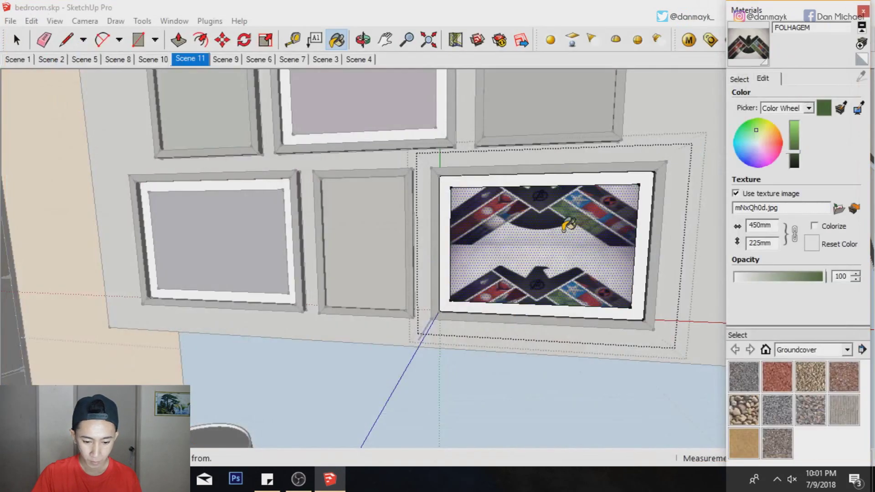
Shift and enlarge the eagle emblem texture within the wide lower-right frame.
right_click(571, 216)
left_click(729, 397)
left_click_drag(568, 253, 459, 420)
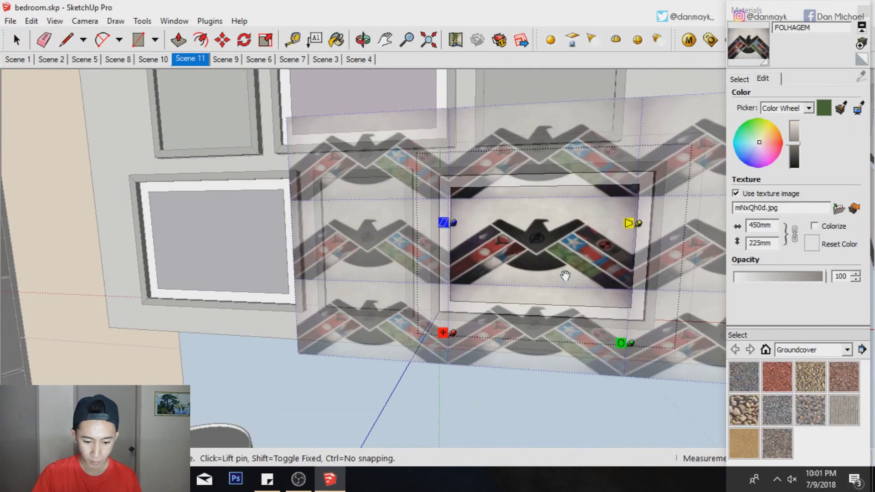
left_click(459, 420)
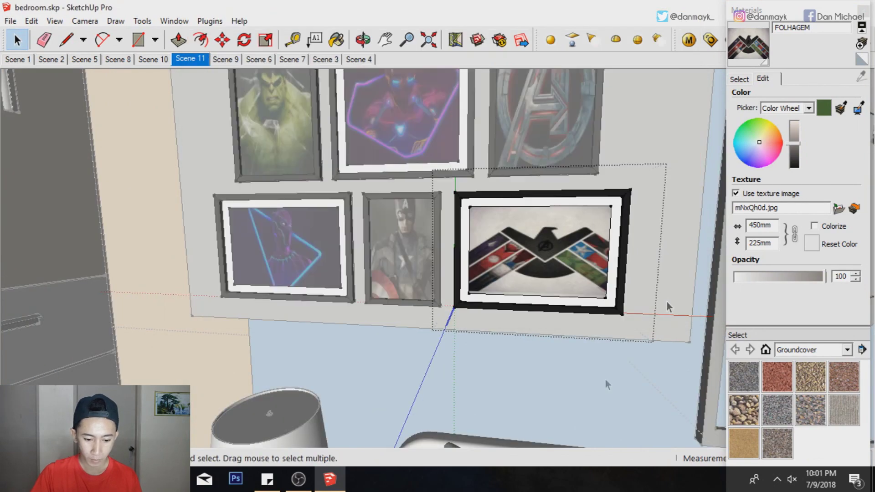
middle_click_drag(666, 301, 399, 273, "shift")
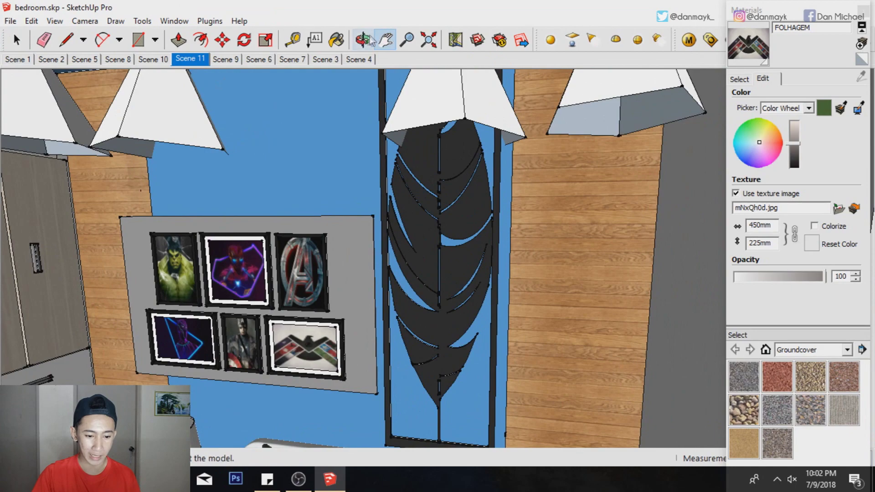
left_click(371, 40)
left_click_drag(364, 305, 208, 309)
scroll(208, 310, "up", 2)
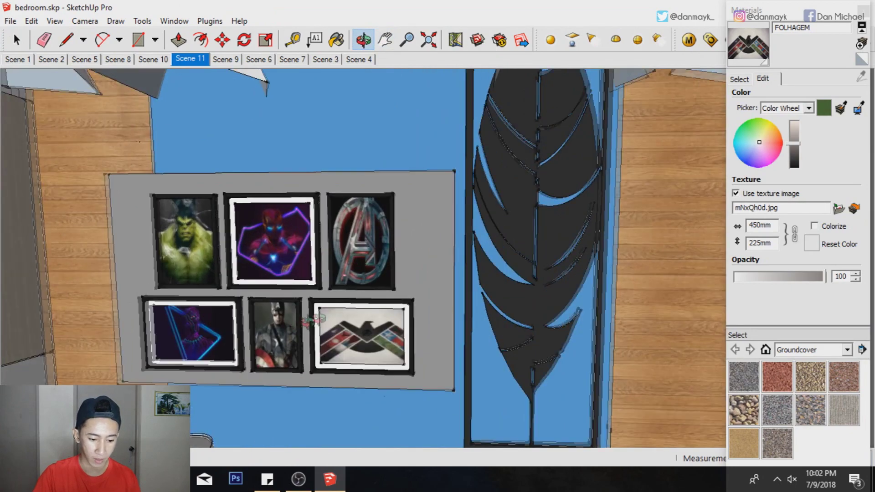
left_click_drag(305, 323, 257, 301)
scroll(258, 301, "up", 2)
mouse_move(298, 128)
left_mouse_down()
mouse_move(391, 433)
mouse_move(439, 289)
left_mouse_up()
scroll(390, 433, "up", 2)
left_click_drag(351, 331, 465, 256)
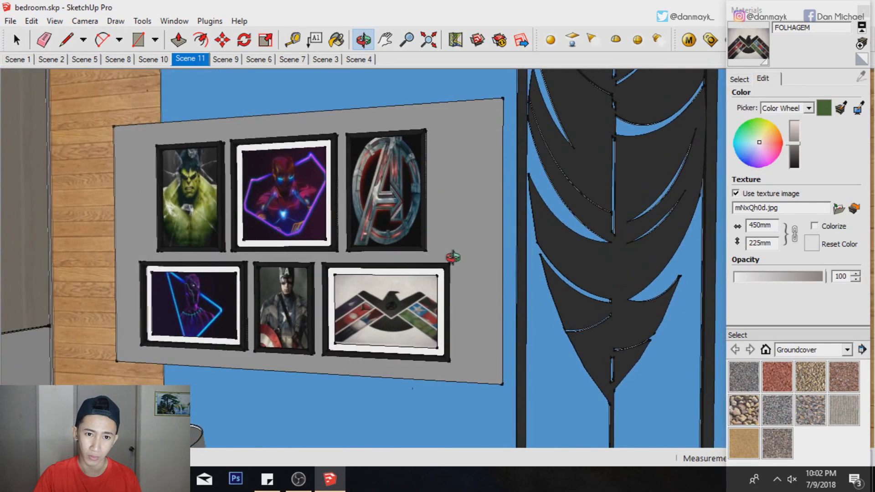
left_click_drag(465, 256, 513, 253)
mouse_move(223, 214)
left_mouse_down()
mouse_move(299, 285)
mouse_move(346, 255)
mouse_move(377, 25)
left_mouse_up()
left_click(385, 40)
left_click(362, 40)
mouse_move(517, 201)
left_mouse_down()
mouse_move(479, 258)
mouse_move(542, 199)
mouse_move(542, 230)
left_mouse_up()
left_click(10, 20)
left_click(79, 204)
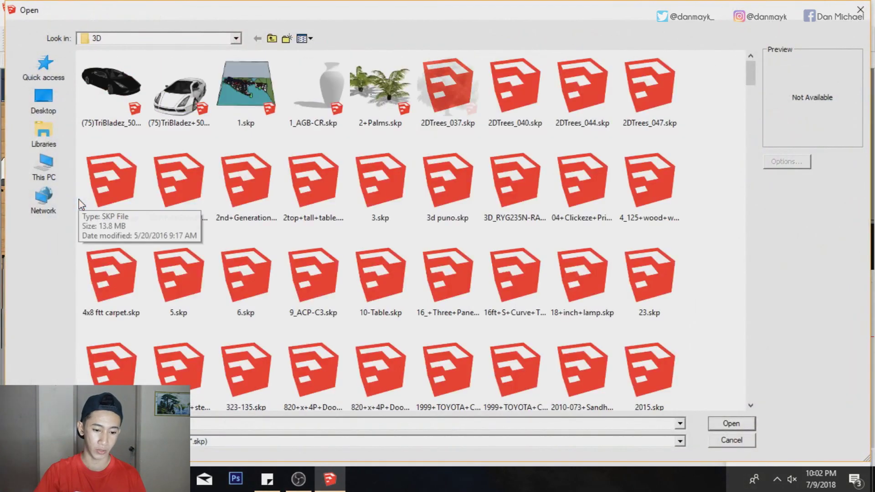
Import the Captain America shield model from the Desktop avengers folder.
left_click(43, 133)
left_click(42, 109)
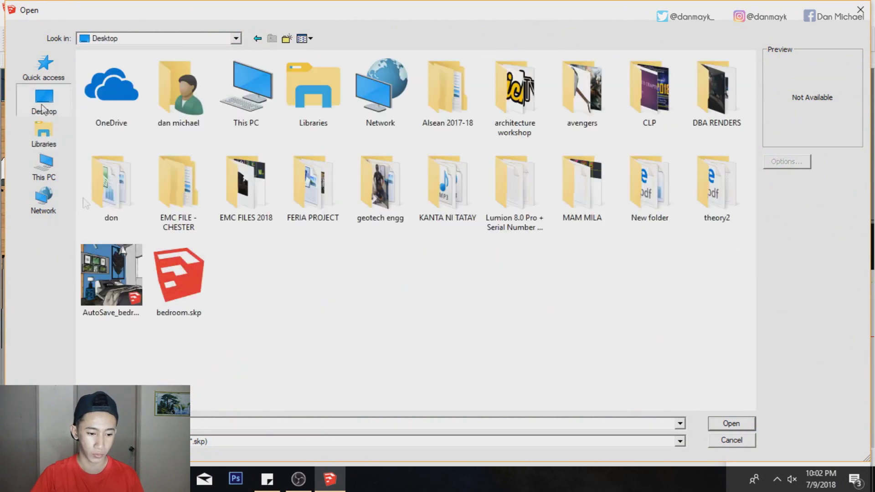
double_click(572, 118)
double_click(165, 157)
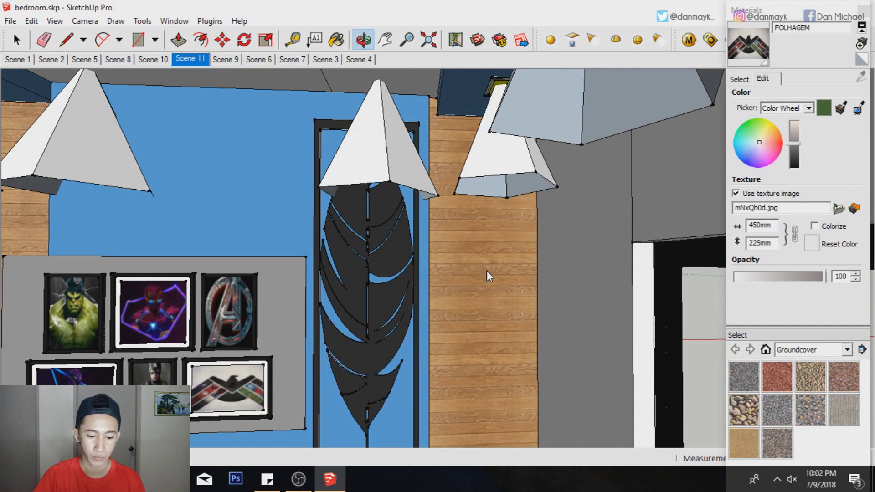
Scale the imported shield down to a smaller size.
scroll(487, 271, "up", 3)
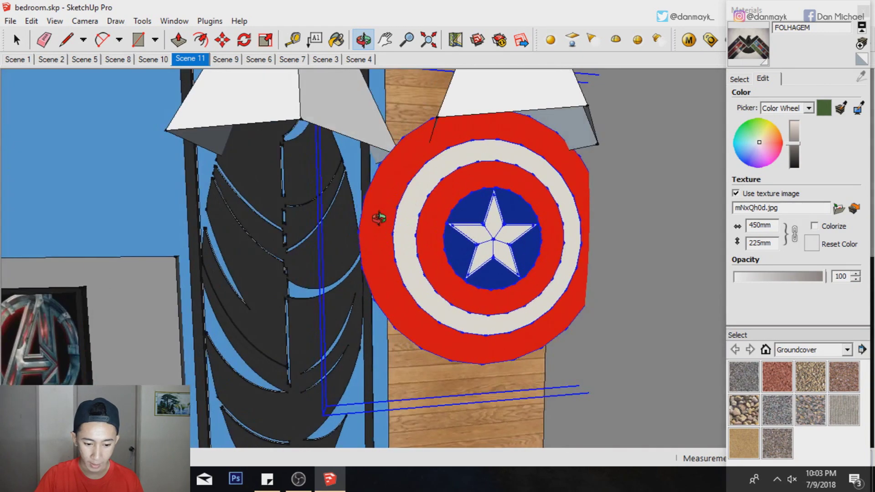
scroll(379, 218, "down", 2)
left_click_drag(379, 219, 282, 69)
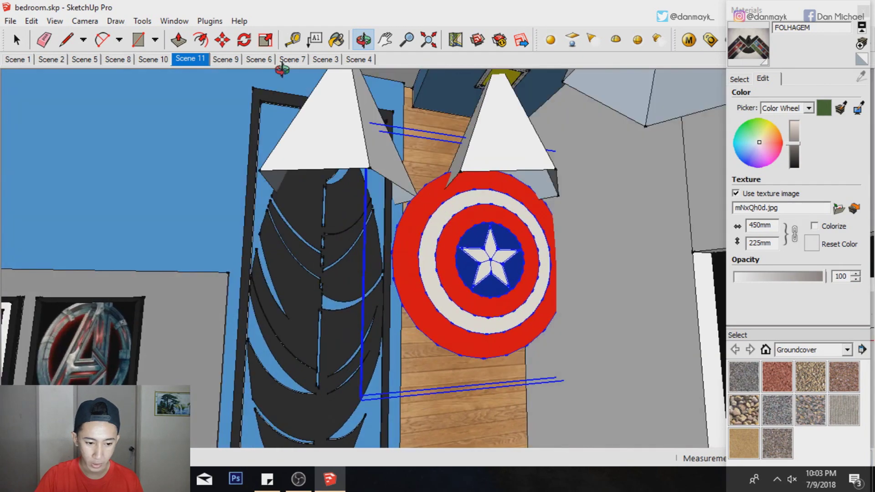
left_click(264, 45)
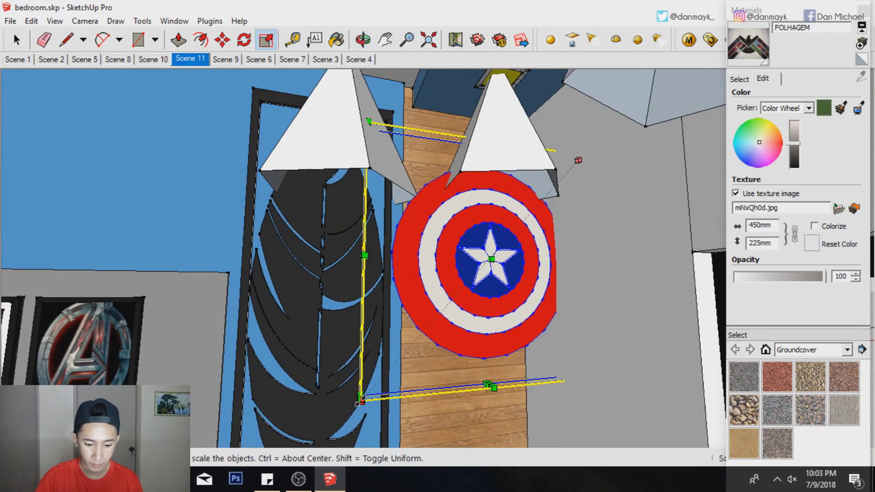
left_click(501, 191)
Move the shield onto the wooden wall strip beneath the lamp.
scroll(566, 312, "up", 3)
key("m")
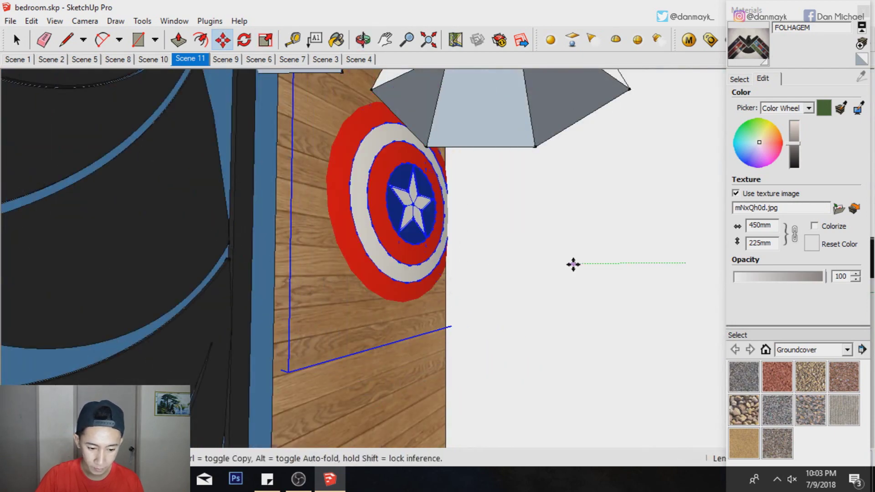
scroll(576, 259, "down", 2)
mouse_move(576, 260)
middle_mouse_down()
mouse_move(363, 342)
mouse_move(540, 194)
middle_mouse_up()
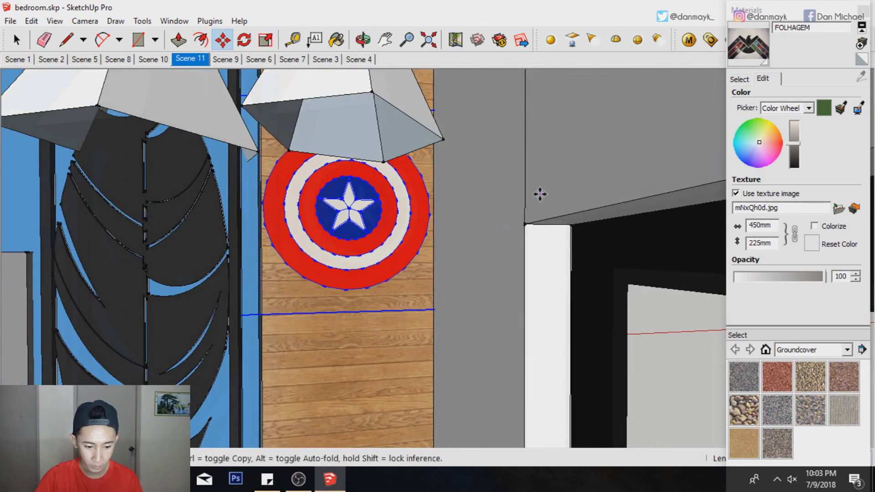
scroll(455, 219, "up", 5)
middle_click_drag(456, 218, 447, 238, "shift")
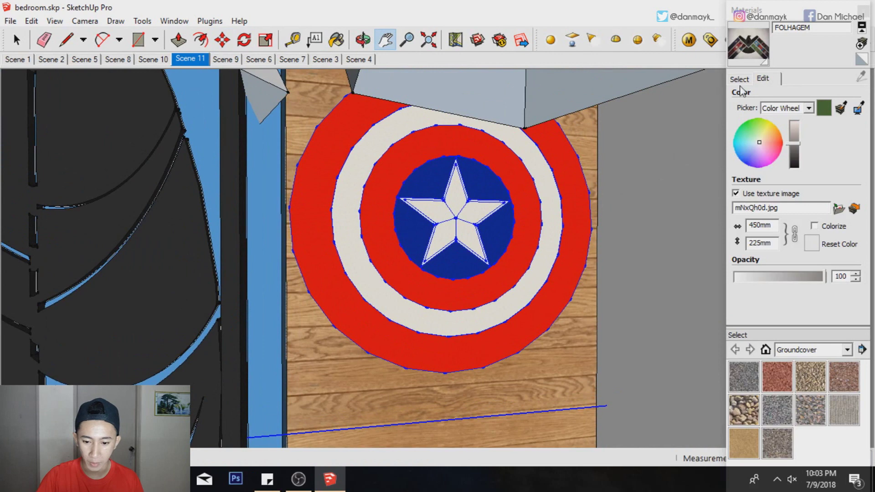
left_click(738, 81)
Add a reflection layer with 0.8 reflect glossiness to the shield's red material.
left_click(357, 113)
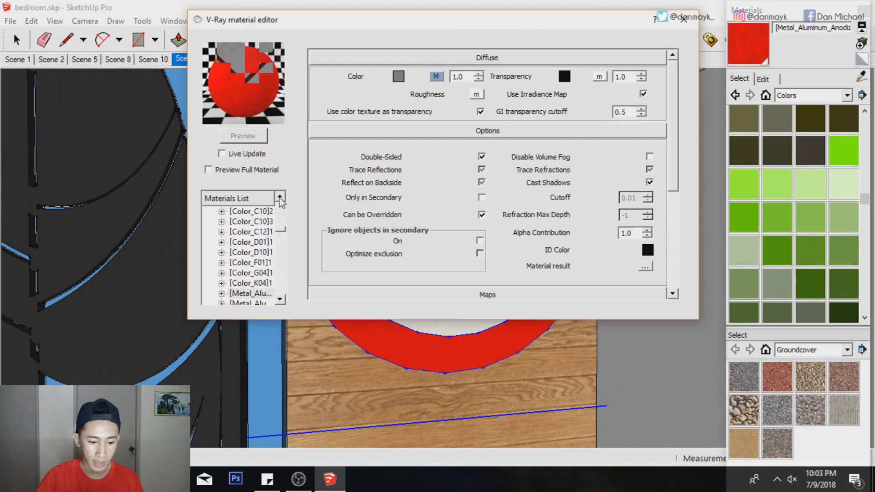
right_click(274, 293)
mouse_move(306, 299)
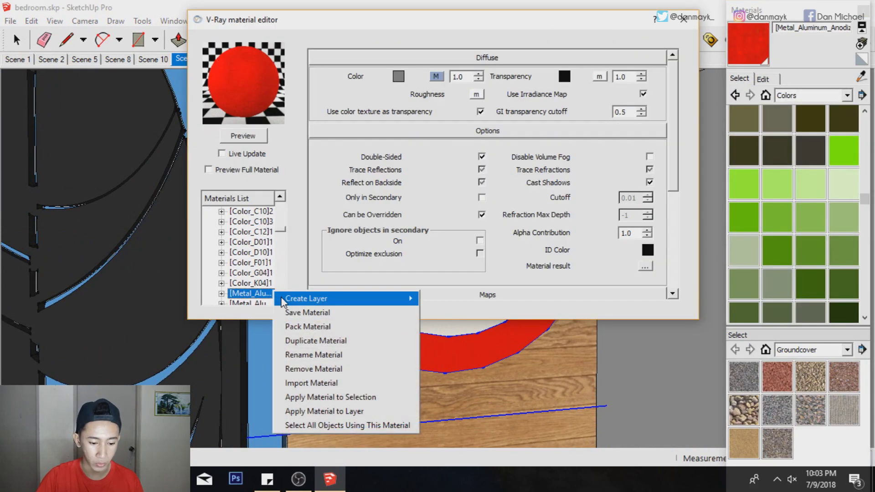
left_click(460, 316)
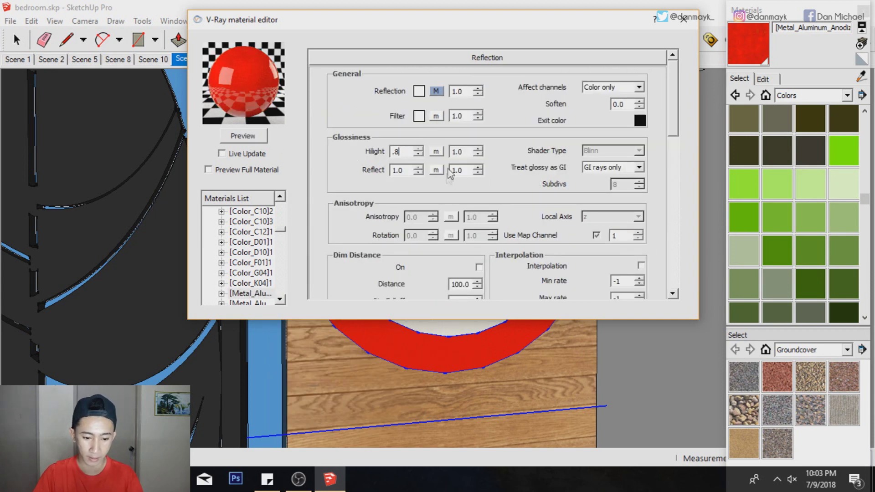
type(".8")
key("Tab")
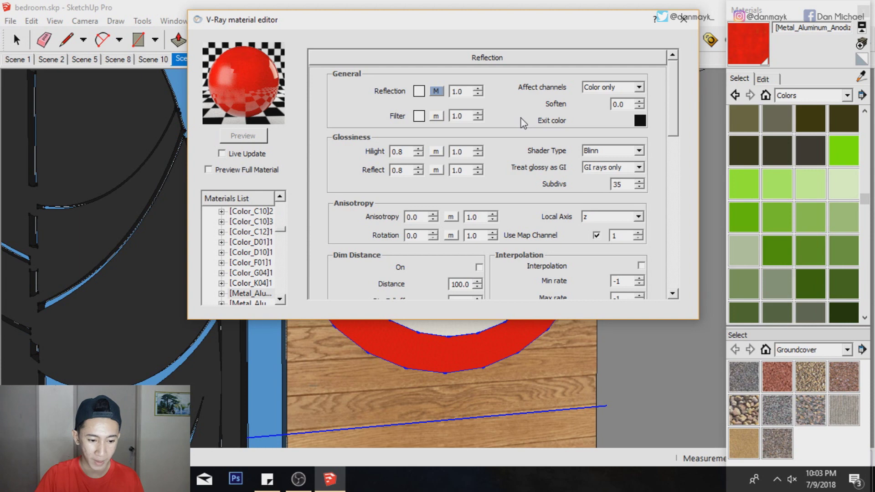
key("Escape")
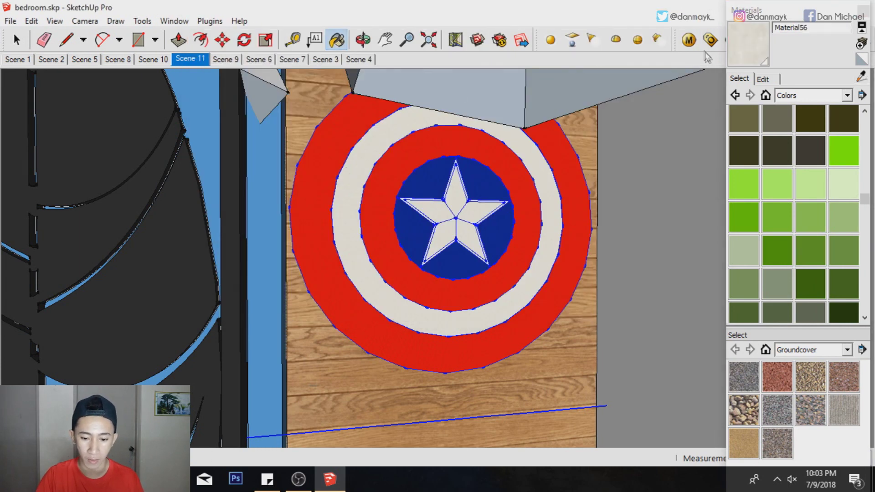
Add a V-Ray reflection layer to Material56 and bring up Material57's options.
left_click(688, 40)
right_click(269, 294)
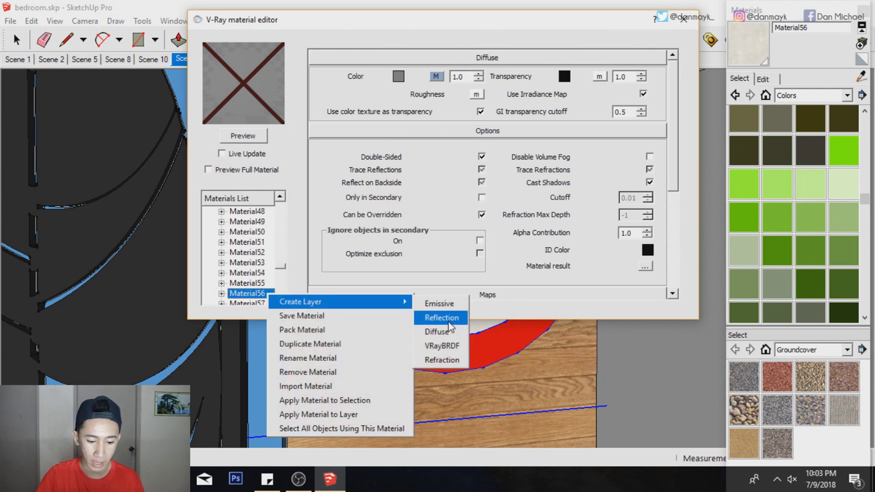
left_click(452, 313)
left_click(240, 136)
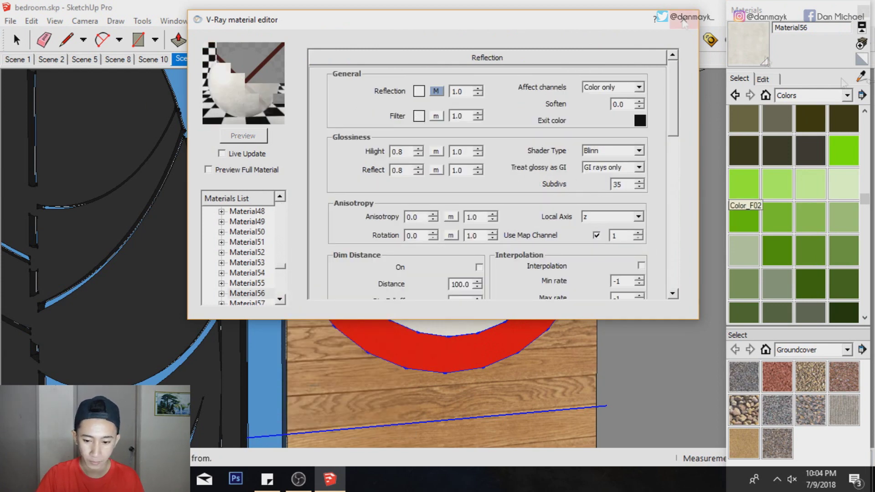
left_click(683, 20)
left_click(688, 40)
right_click(267, 283)
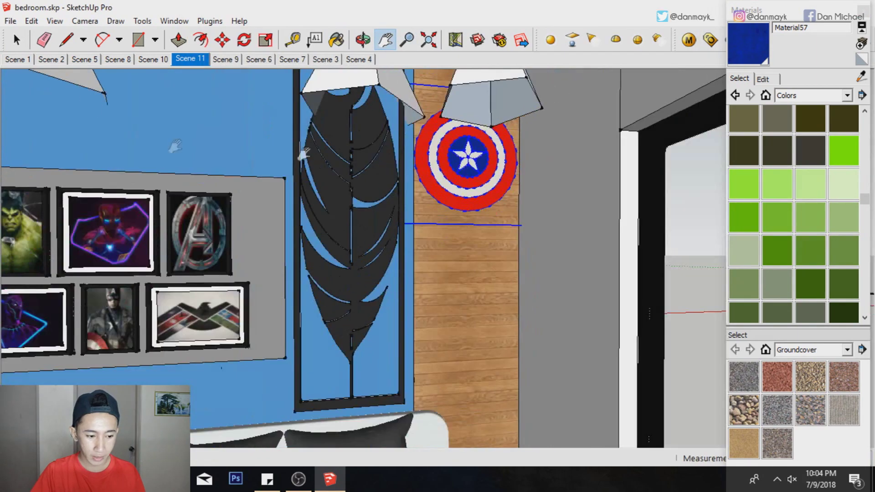
Start importing the MJolnir hammer model.
left_click(11, 21)
left_click(46, 208)
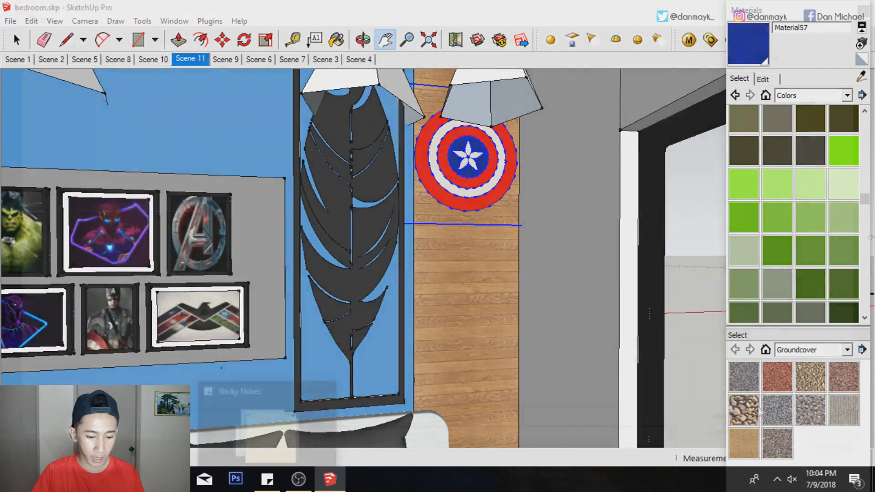
left_click(186, 106)
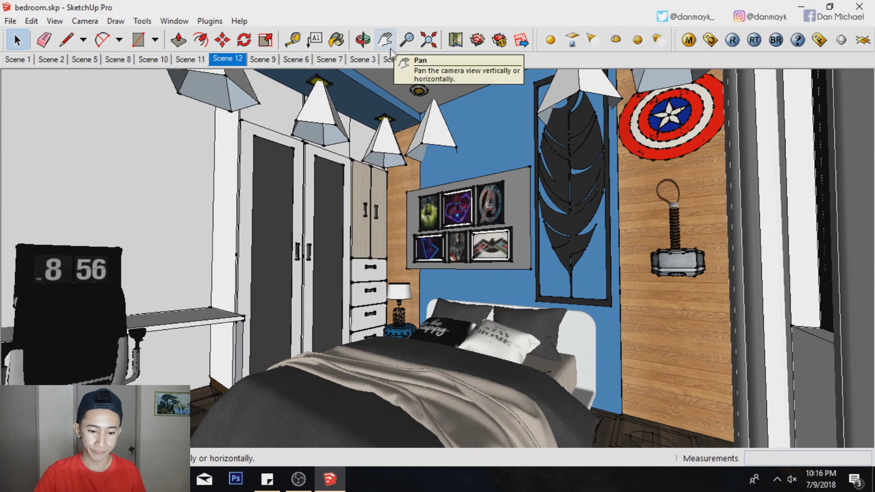
Apply the Interior 05_VeryHigh_Quality_Interior V-Ray render preset.
left_click(386, 41)
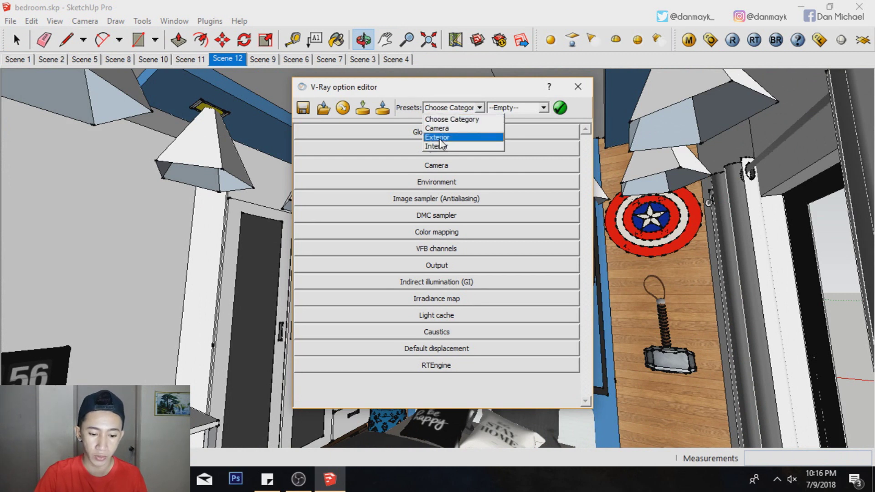
left_click(465, 112)
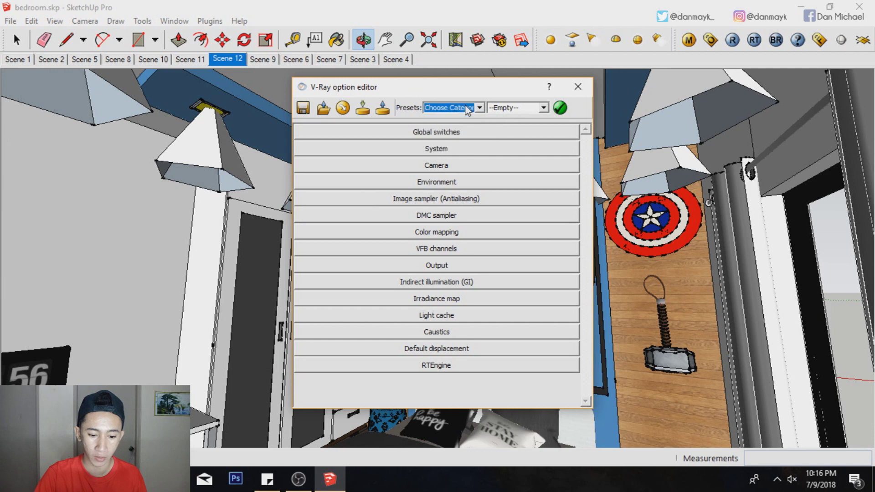
left_click(463, 145)
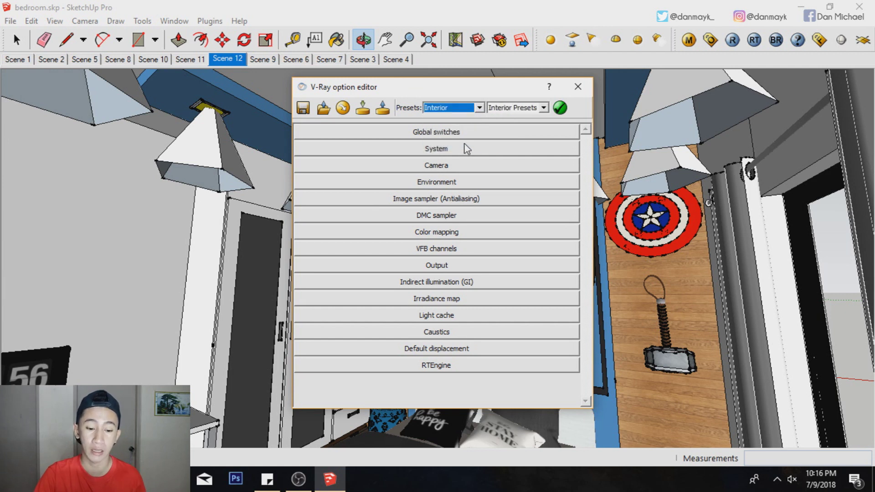
left_click(501, 107)
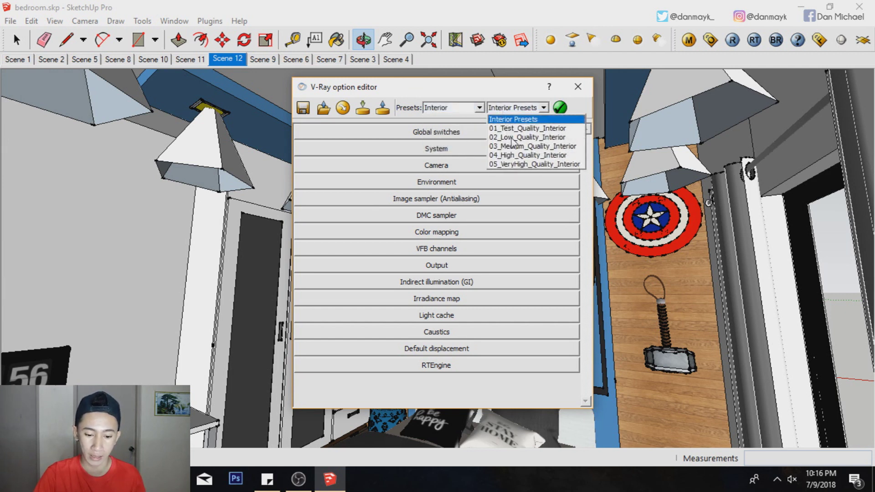
left_click(515, 164)
Review the Output and Environment settings, then return to the Scene 12 view.
left_click(490, 265)
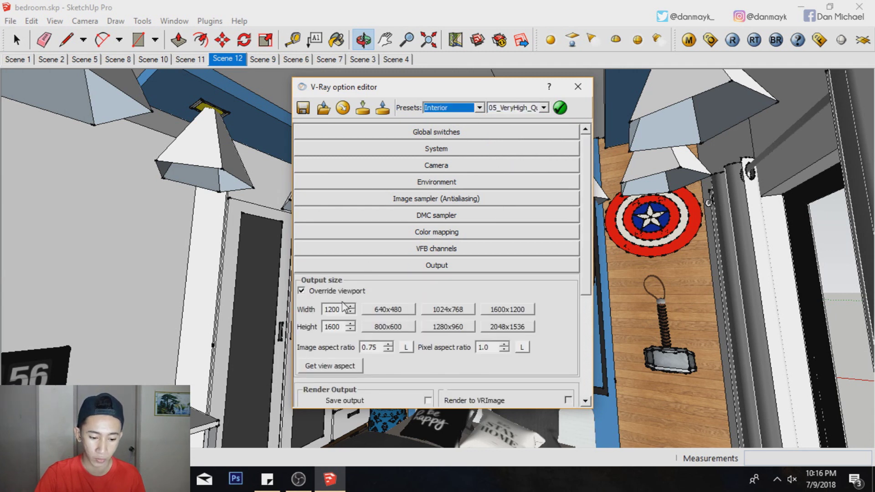
left_click(420, 269)
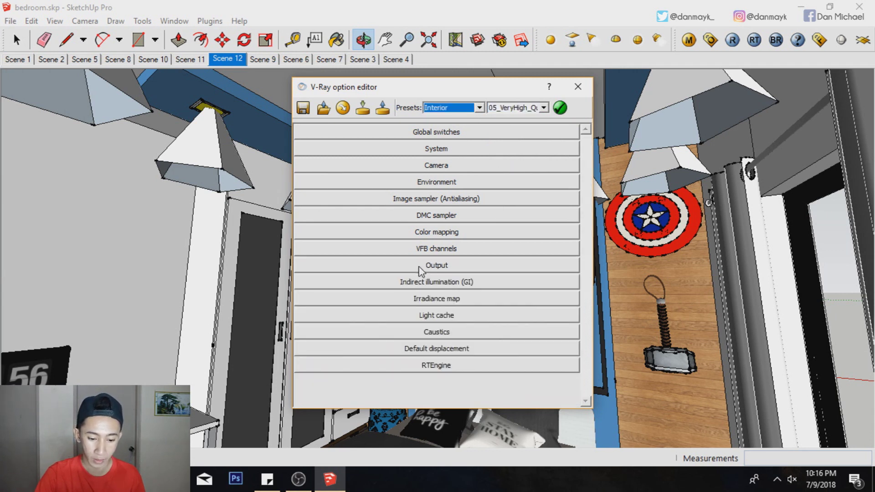
left_click(428, 183)
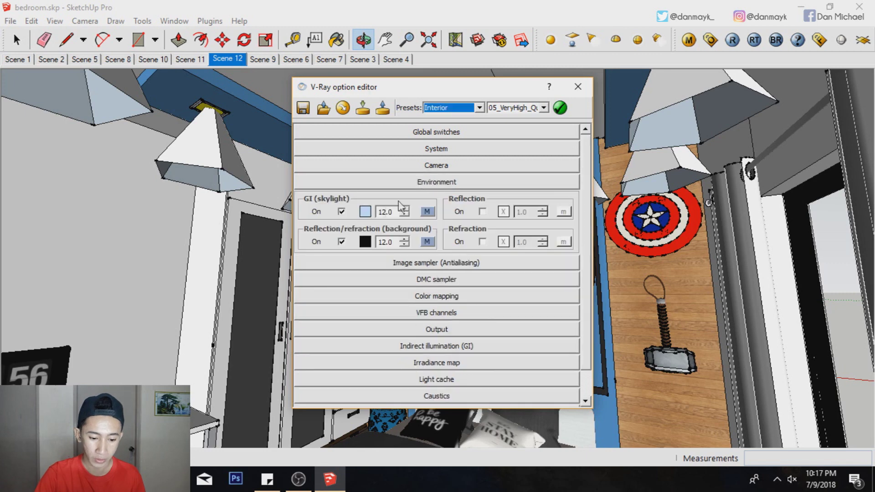
left_click(427, 212)
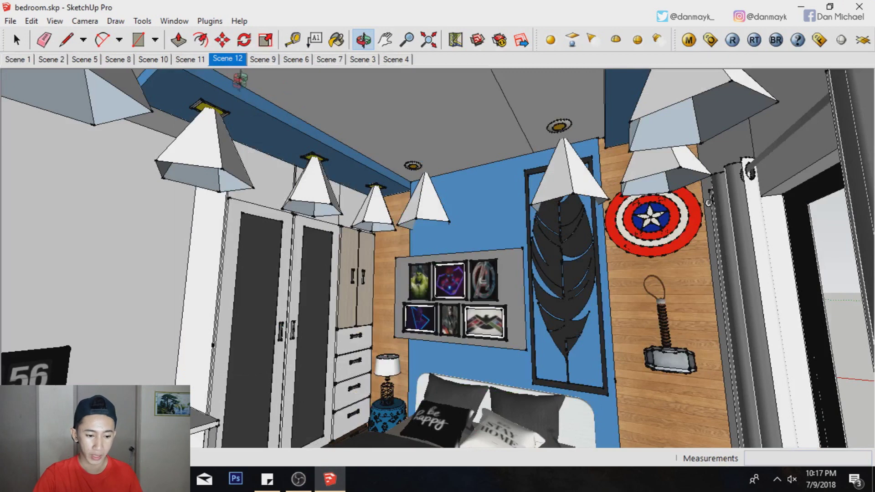
left_click(237, 61)
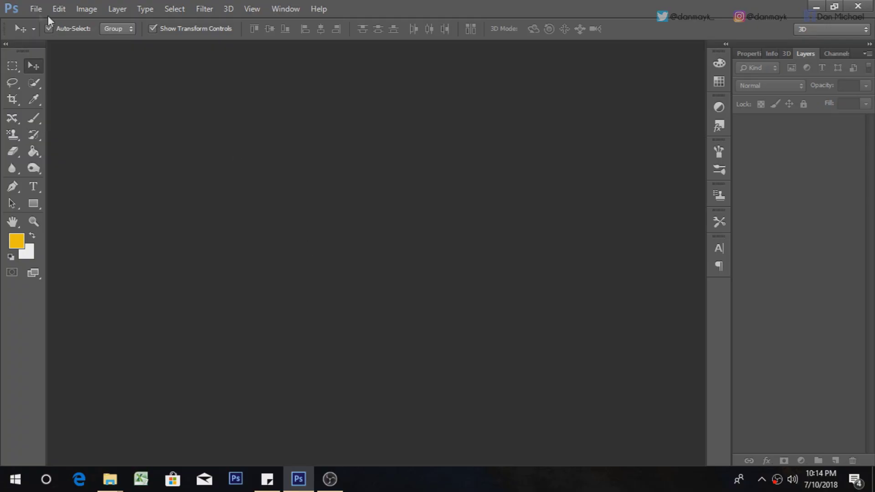
Open avengersrender.jpg from the avengers folder.
left_click(37, 10)
left_click(56, 35)
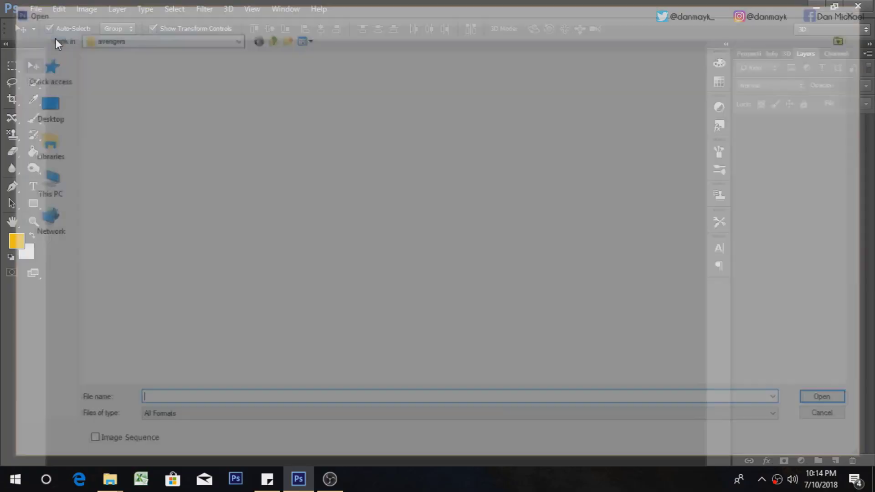
left_click(568, 101)
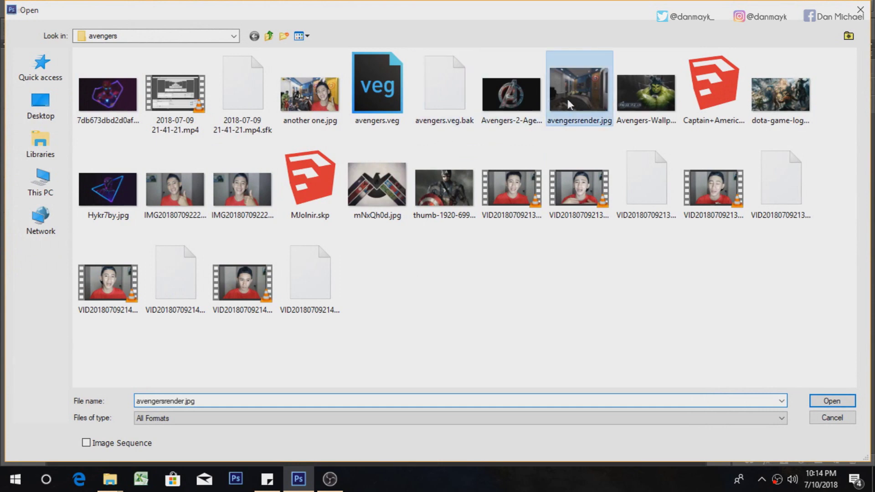
double_click(567, 100)
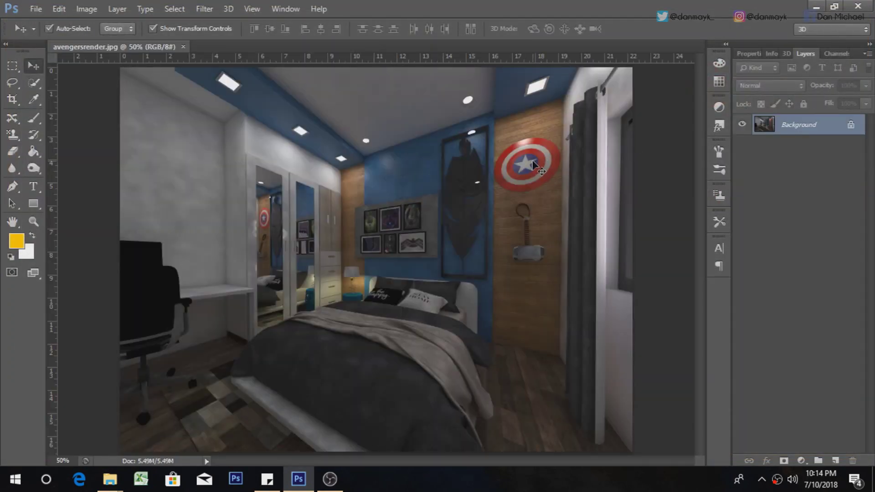
Zoom in and out to inspect the render, then convert the locked Background to a layer.
scroll(533, 165, "down", 3, "alt")
scroll(360, 301, "up", 1, "alt")
scroll(278, 180, "up", 1, "alt")
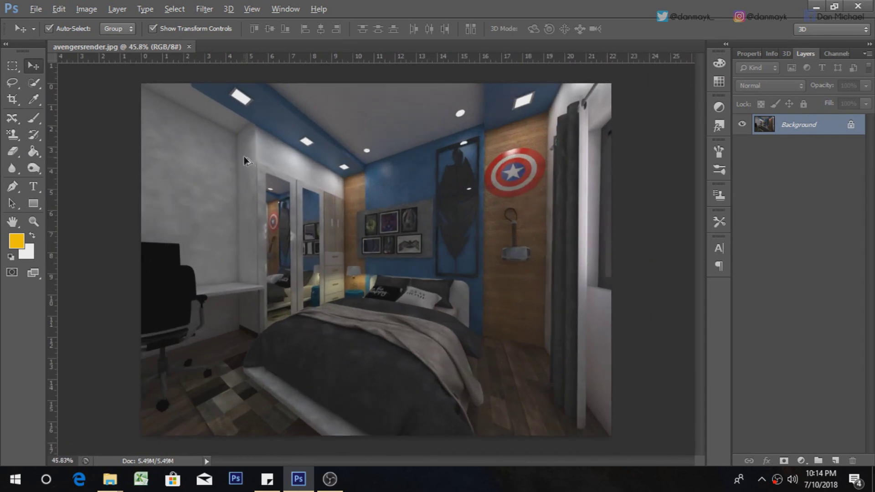
scroll(576, 175, "up", 1, "alt")
scroll(570, 146, "up", 1, "alt")
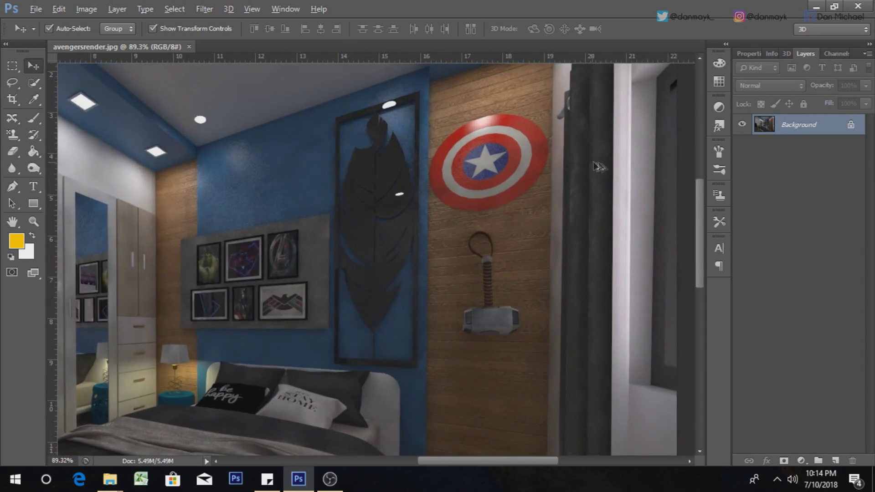
scroll(568, 127, "up", 1, "alt")
scroll(560, 122, "up", 1, "alt")
scroll(560, 121, "up", 1, "alt")
scroll(542, 121, "down", 3, "alt")
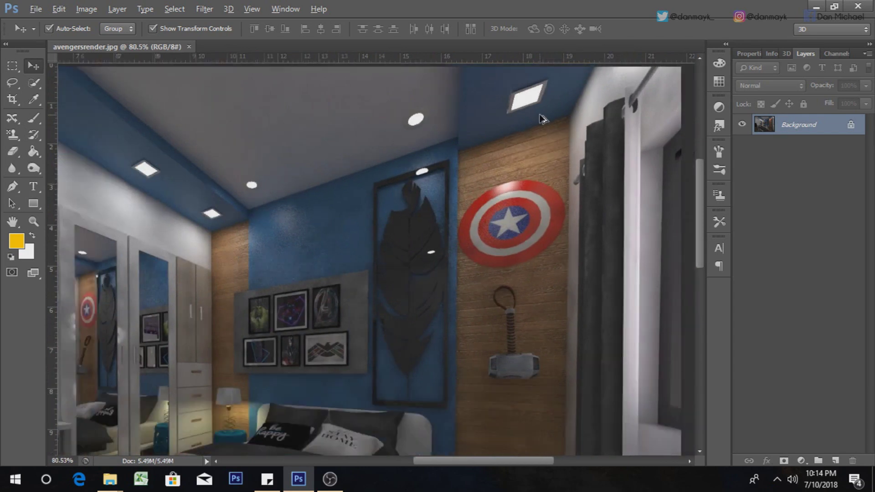
scroll(368, 222, "up", 1, "alt")
scroll(213, 233, "down", 1, "alt")
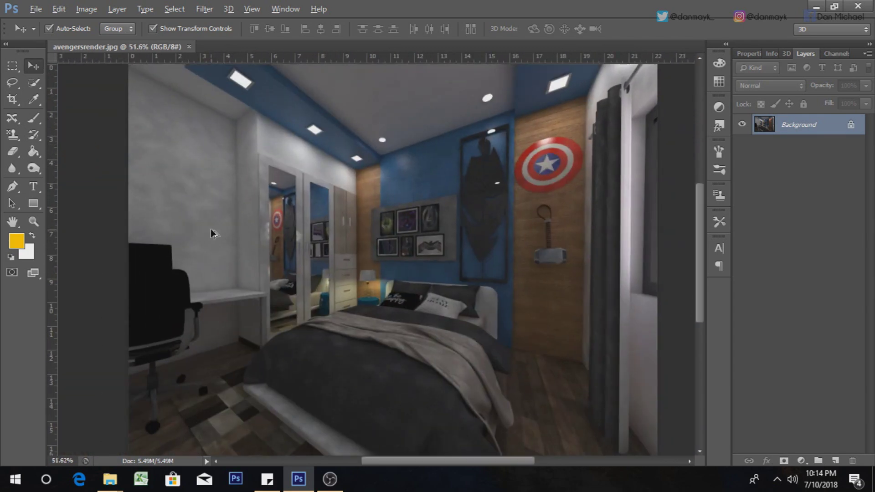
scroll(462, 220, "up", 1, "alt")
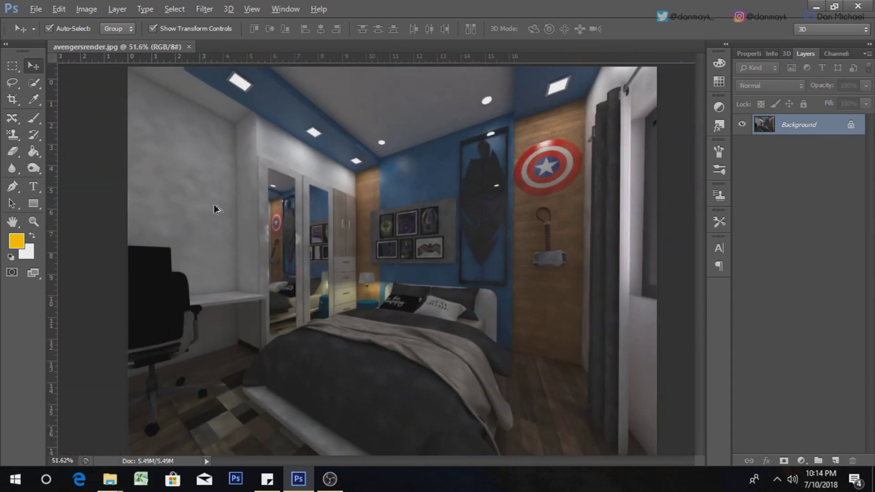
scroll(383, 219, "up", 1, "alt")
scroll(301, 215, "up", 1, "alt")
scroll(301, 215, "down", 1, "alt")
scroll(319, 232, "down", 1, "alt")
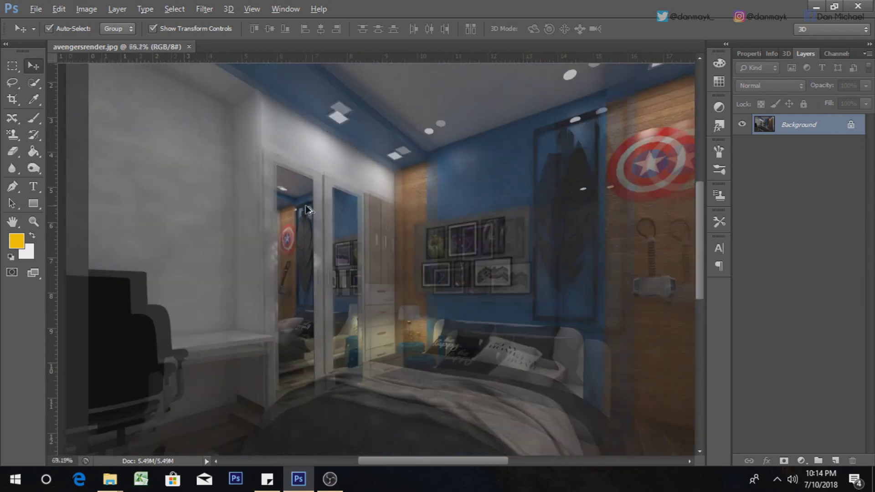
scroll(337, 251, "down", 1, "alt")
scroll(355, 267, "down", 1, "alt")
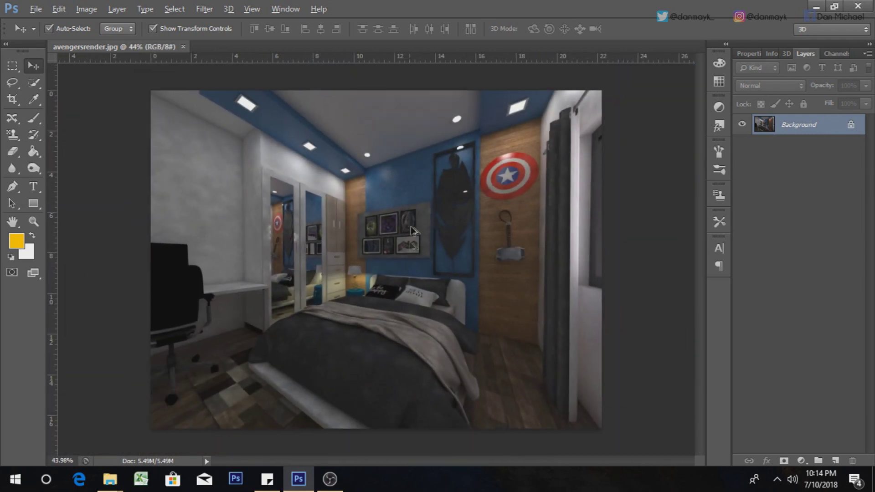
double_click(862, 135)
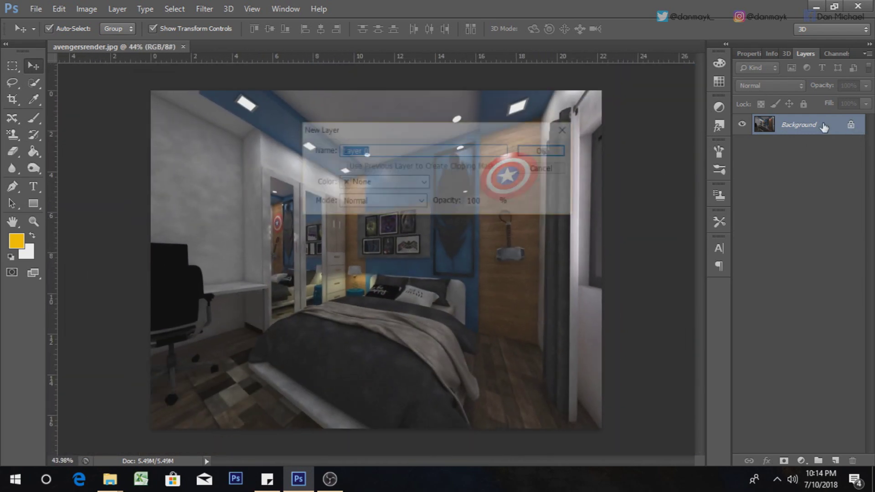
Confirm Layer 0 and add a Brightness/Contrast adjustment layer, raising the brightness.
left_click(537, 152)
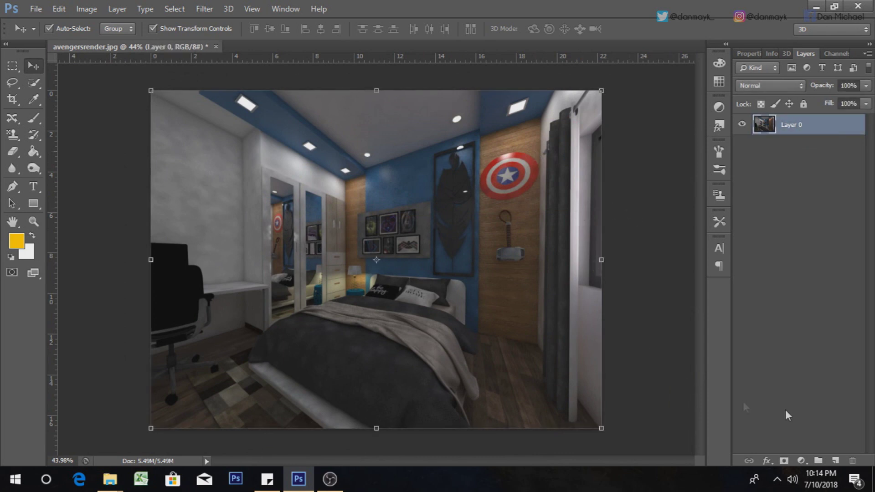
left_click(802, 460)
left_click(784, 225)
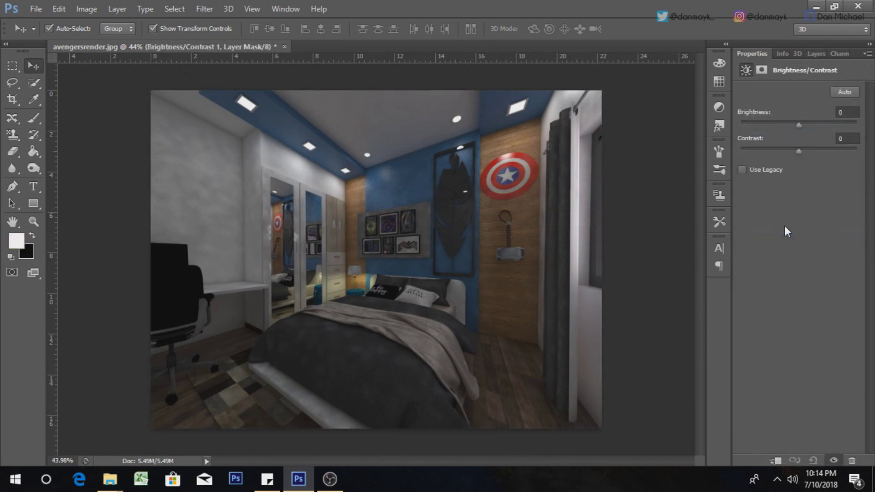
left_click_drag(800, 128, 856, 133)
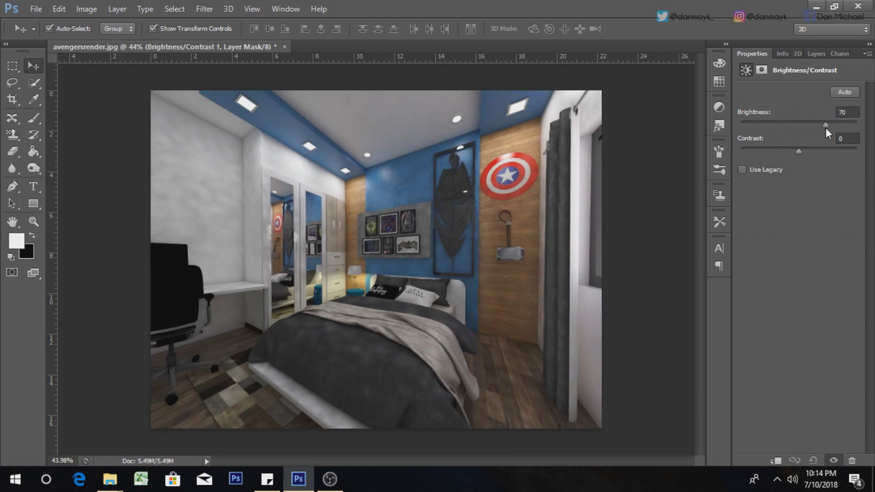
left_click_drag(816, 137, 834, 136)
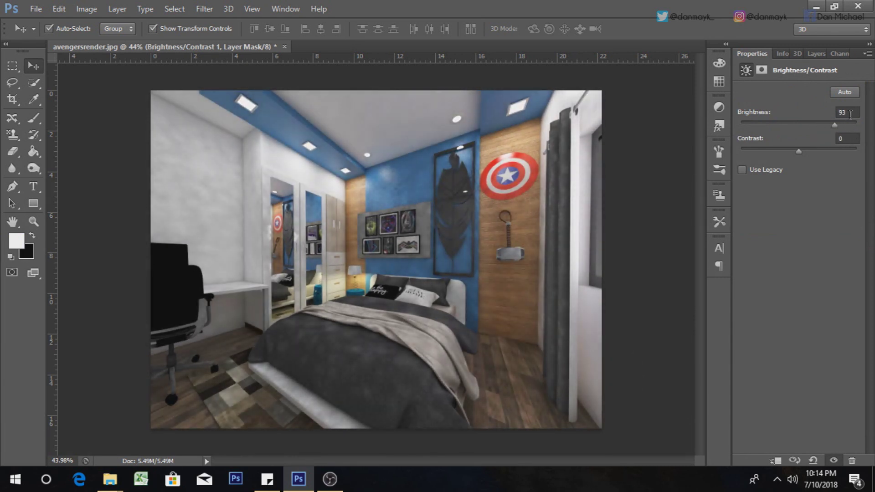
Set the adjustment to brightness 80 and contrast 50, and select Layer 0.
type("80")
key("Return")
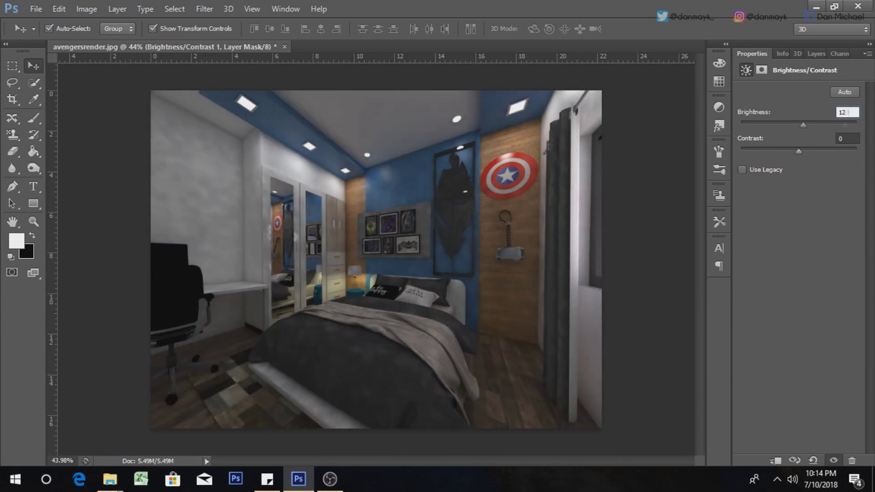
type("120")
key("Tab")
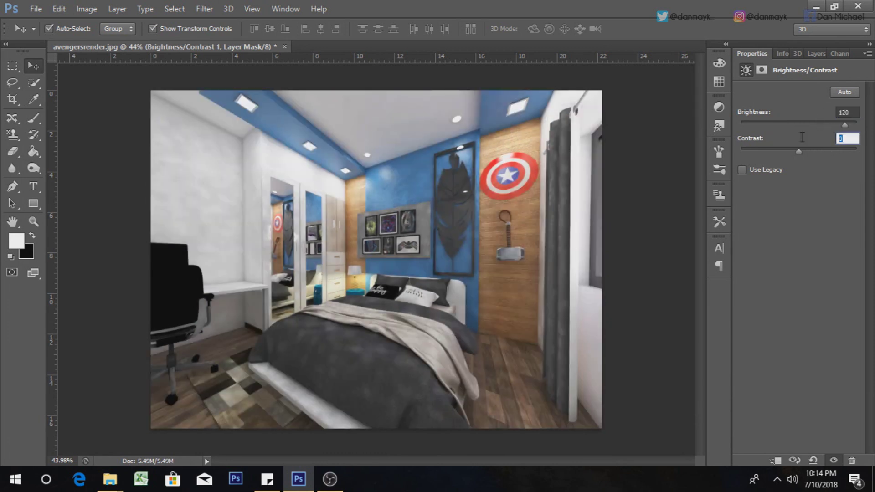
type("50")
key("Tab")
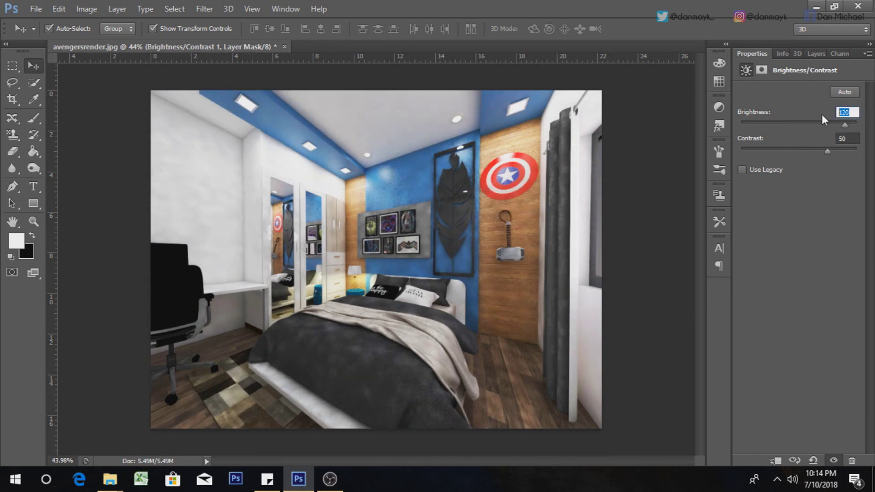
type("80")
key("Return")
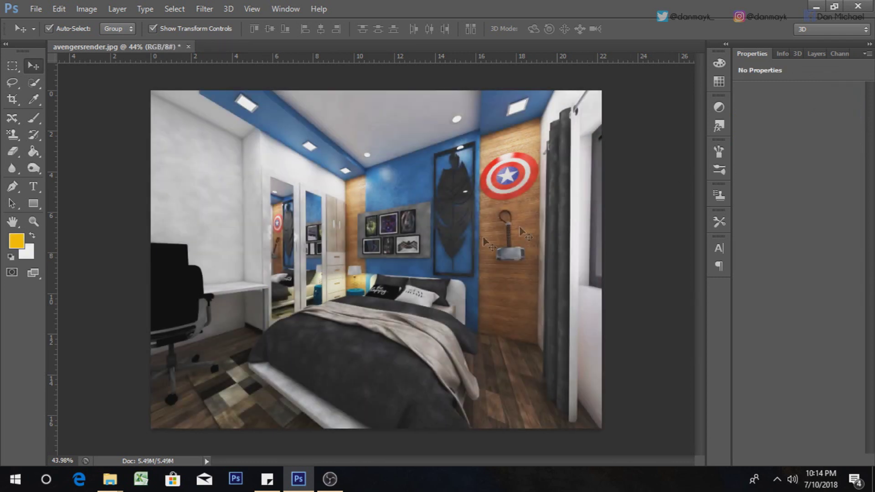
left_click(484, 241)
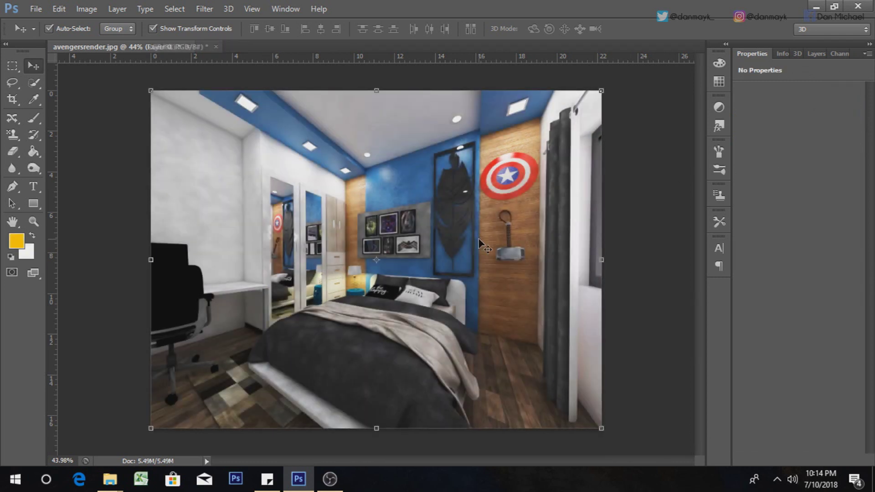
left_click(806, 54)
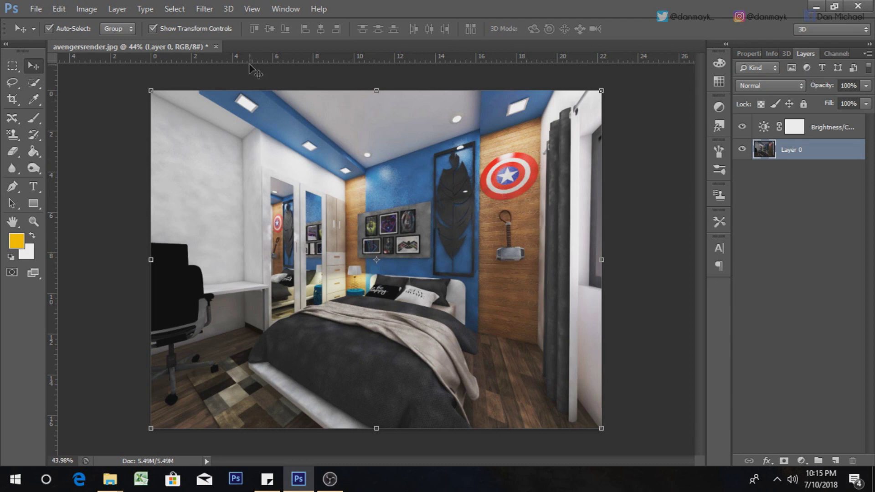
Apply the Sharpen filter to Layer 0.
left_click(204, 9)
mouse_move(217, 198)
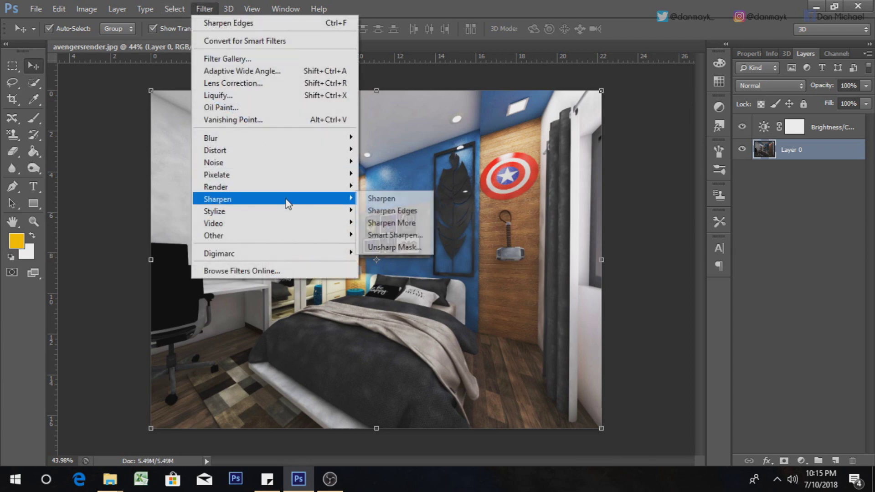
left_click(381, 198)
scroll(388, 200, "up", 5, "alt")
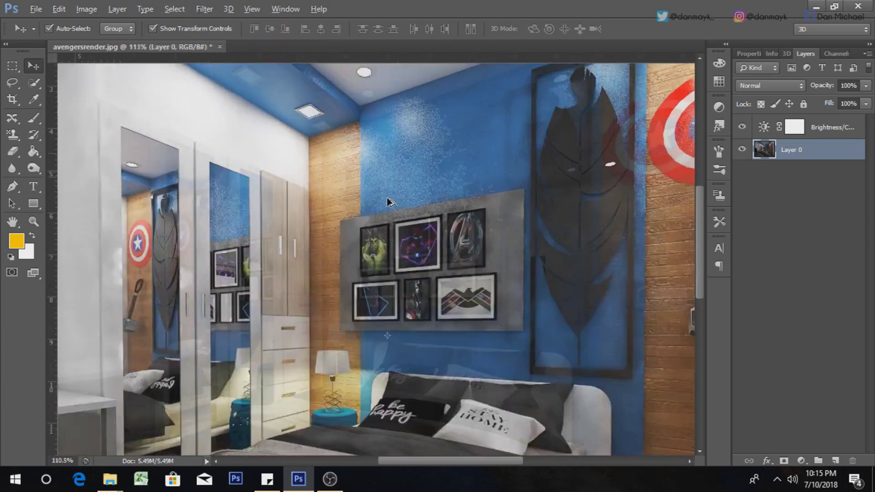
scroll(388, 200, "down", 3, "alt")
Apply Sharpen Edges to the render and deselect the layer.
left_click(204, 9)
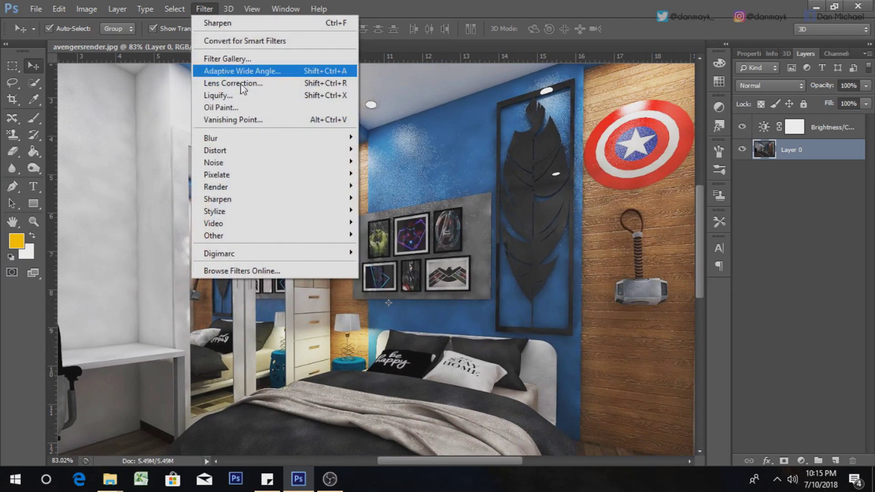
left_click(420, 212)
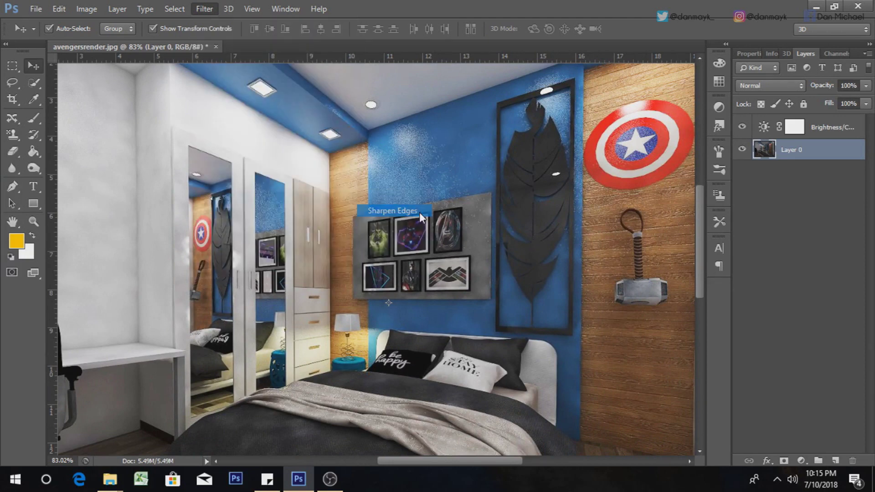
scroll(419, 212, "down", 2, "alt")
scroll(419, 214, "down", 1, "alt")
scroll(419, 216, "down", 1, "alt")
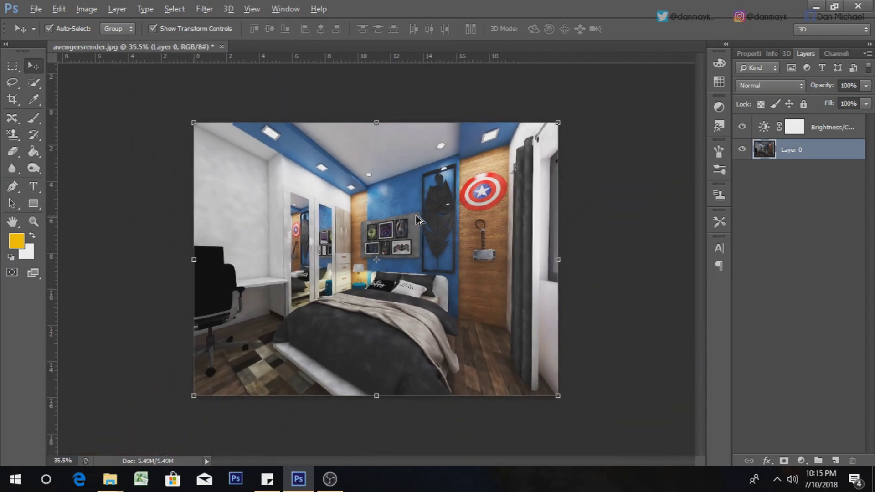
left_click(648, 219)
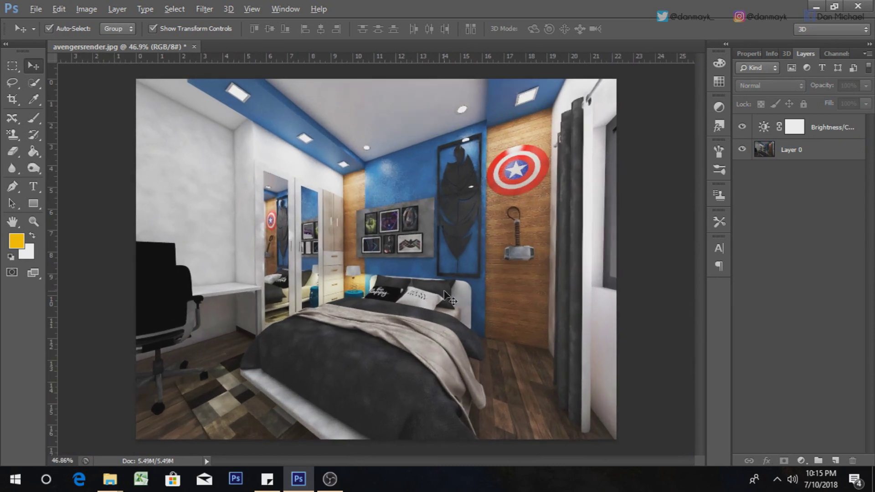
scroll(449, 299, "up", 1, "alt")
scroll(371, 413, "up", 2, "alt")
scroll(371, 414, "down", 1, "alt")
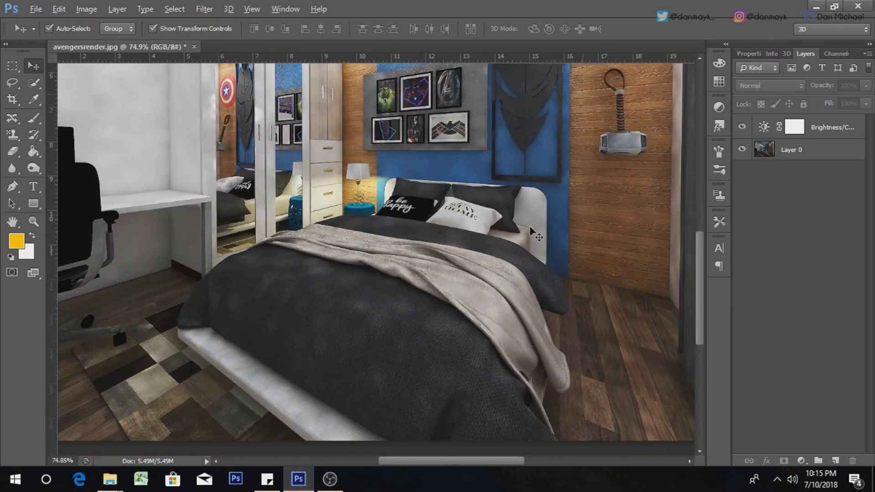
scroll(230, 222, "down", 1, "alt")
scroll(230, 222, "down", 1, "alt")
scroll(215, 255, "up", 1, "alt")
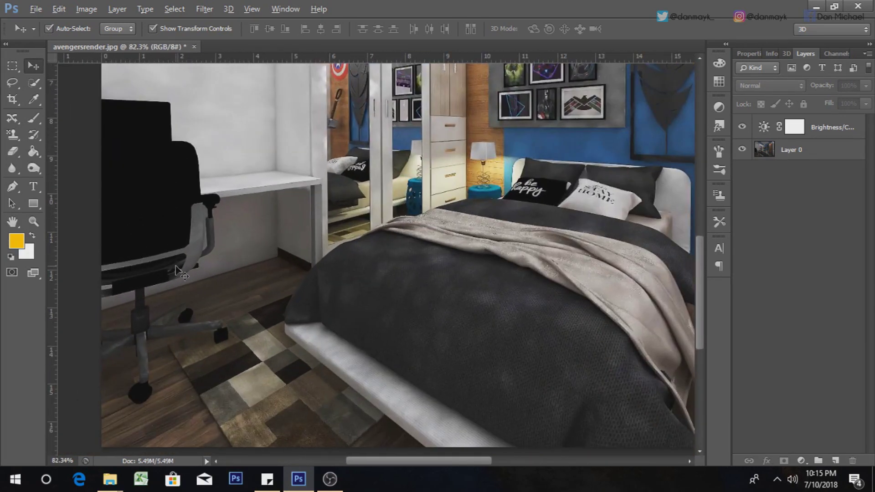
scroll(202, 278, "down", 1, "alt")
scroll(231, 352, "up", 1, "alt")
scroll(234, 358, "up", 1, "alt")
scroll(203, 371, "up", 1, "alt")
scroll(216, 364, "up", 1, "alt")
scroll(226, 359, "down", 1, "alt")
scroll(175, 382, "up", 1, "alt")
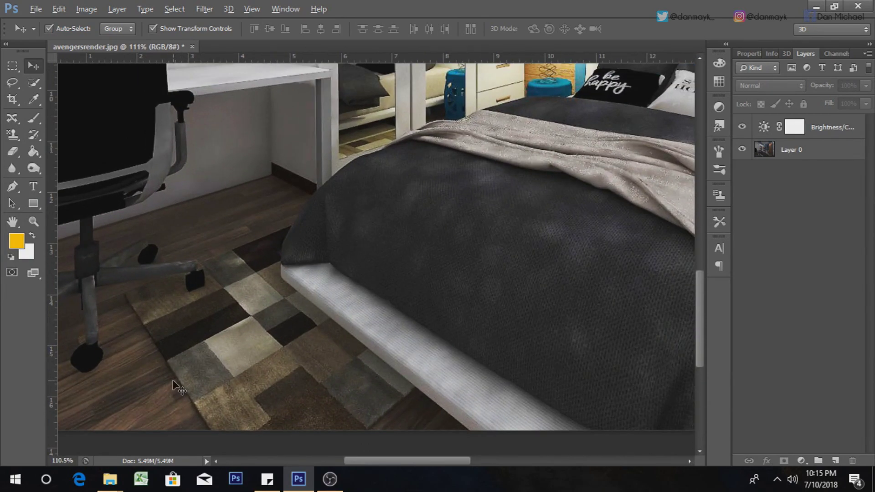
scroll(173, 384, "down", 2, "alt")
scroll(587, 367, "up", 1, "alt")
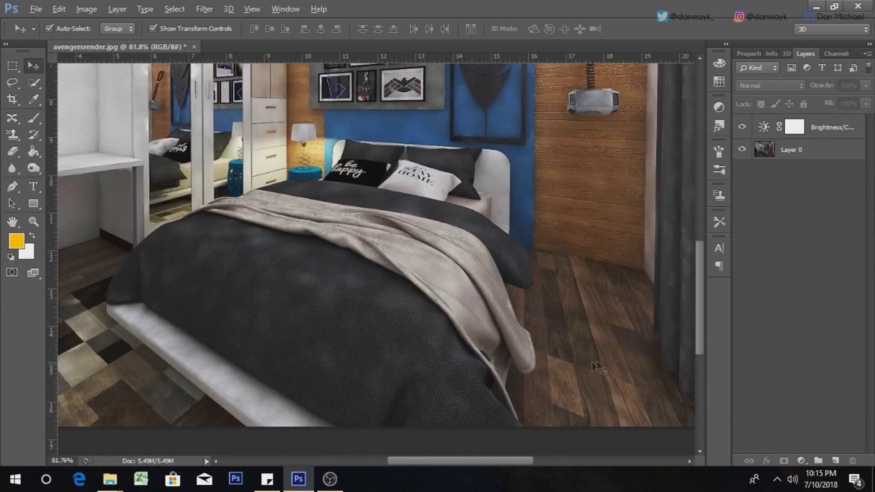
scroll(591, 368, "down", 2, "alt")
scroll(709, 372, "up", 1, "alt")
scroll(710, 371, "down", 1, "alt")
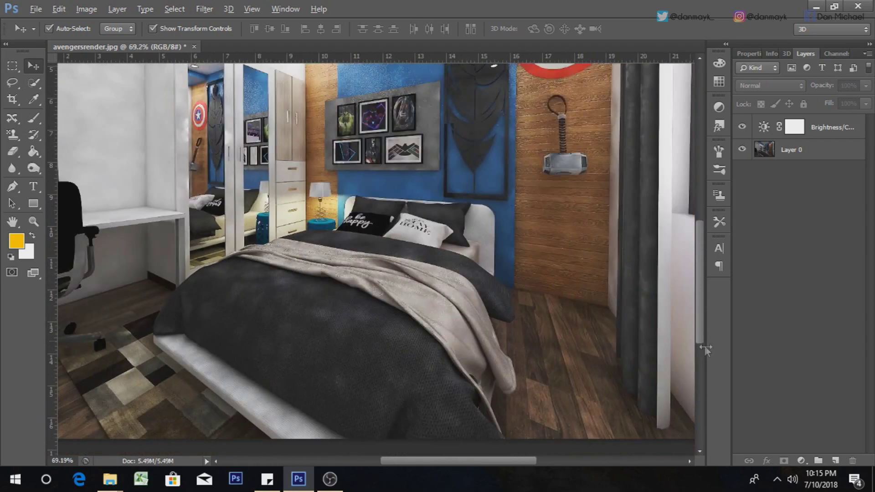
scroll(682, 348, "up", 1, "alt")
scroll(638, 319, "down", 1, "alt")
scroll(531, 182, "down", 1, "alt")
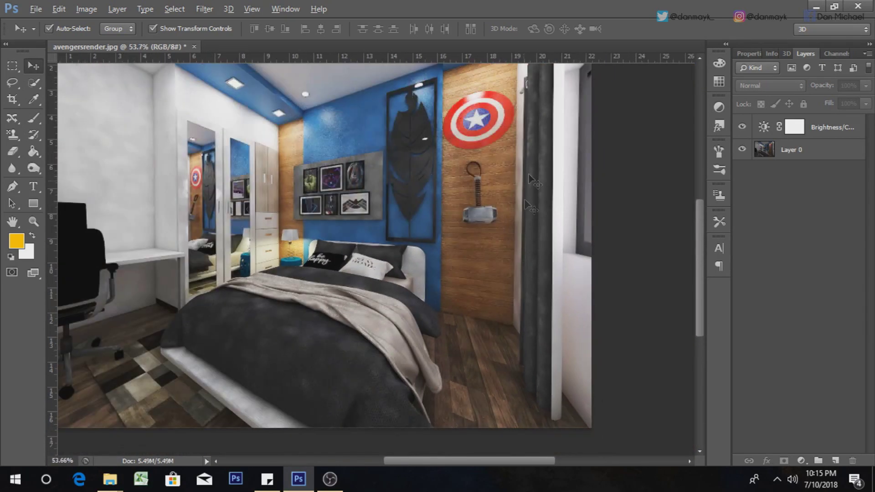
scroll(530, 178, "up", 1, "alt")
scroll(560, 159, "up", 1, "alt")
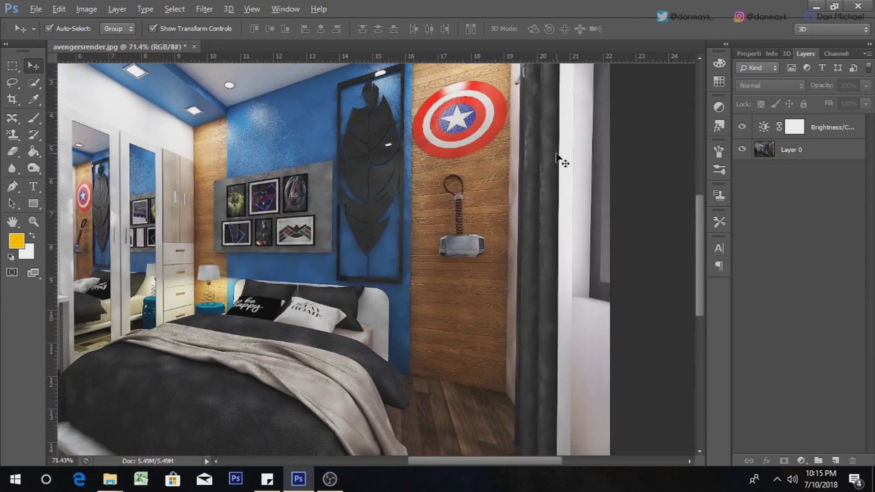
scroll(561, 160, "up", 1, "alt")
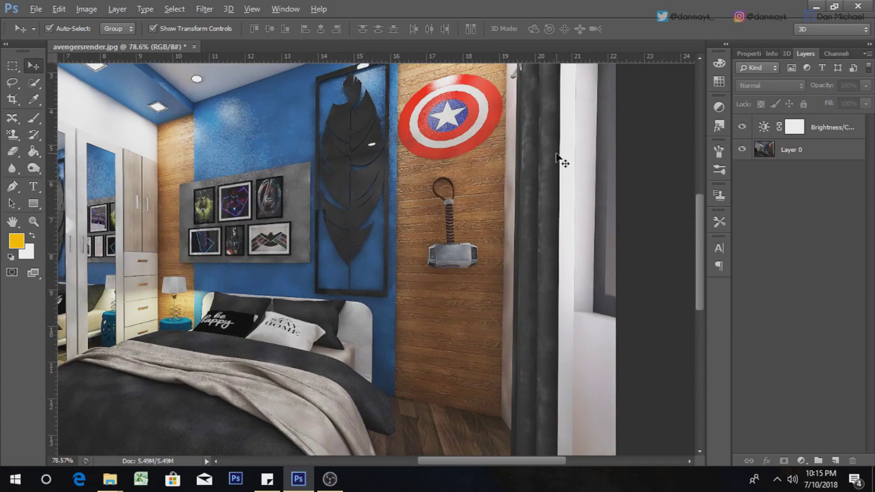
scroll(542, 208, "up", 1, "alt")
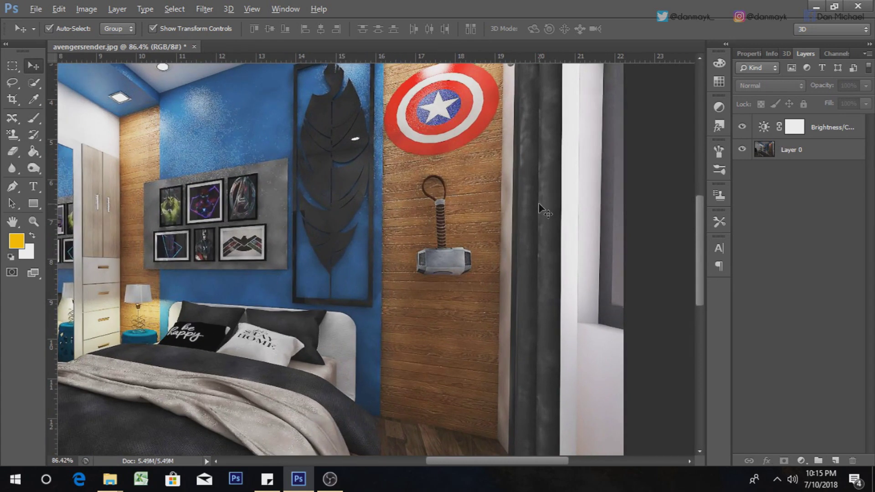
scroll(565, 117, "down", 1, "alt")
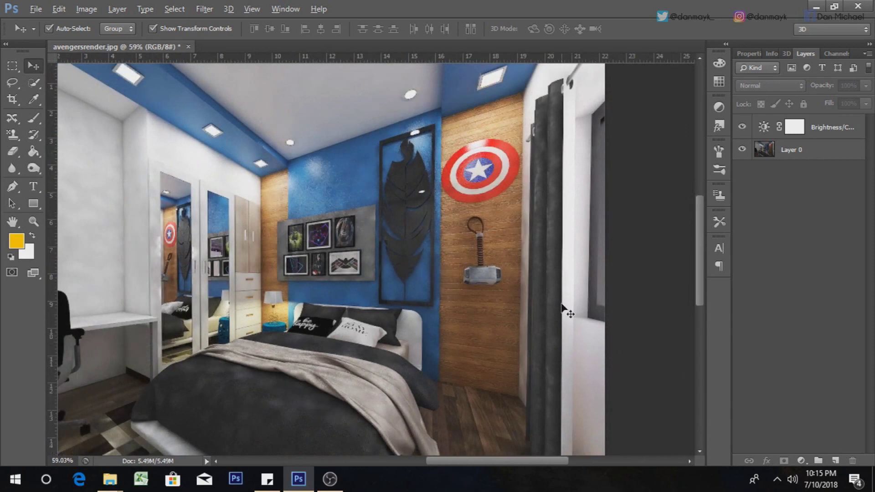
scroll(570, 116, "down", 1, "alt")
scroll(563, 110, "down", 1, "alt")
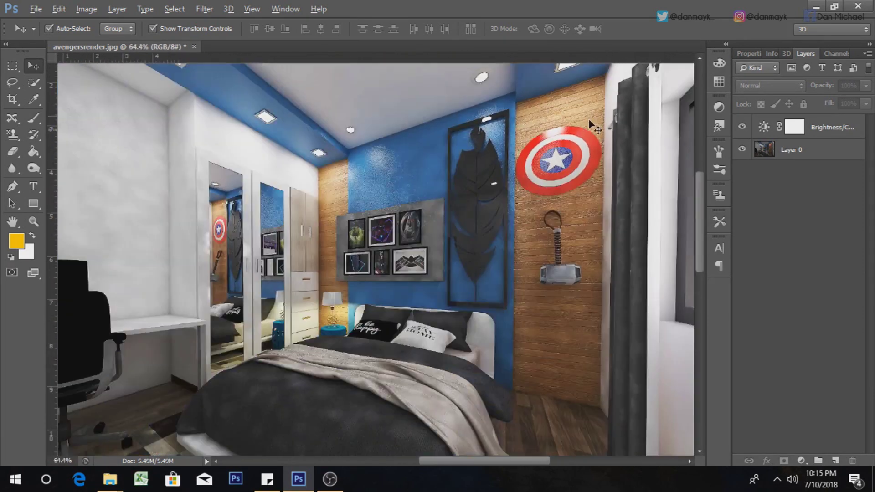
scroll(593, 127, "down", 1, "alt")
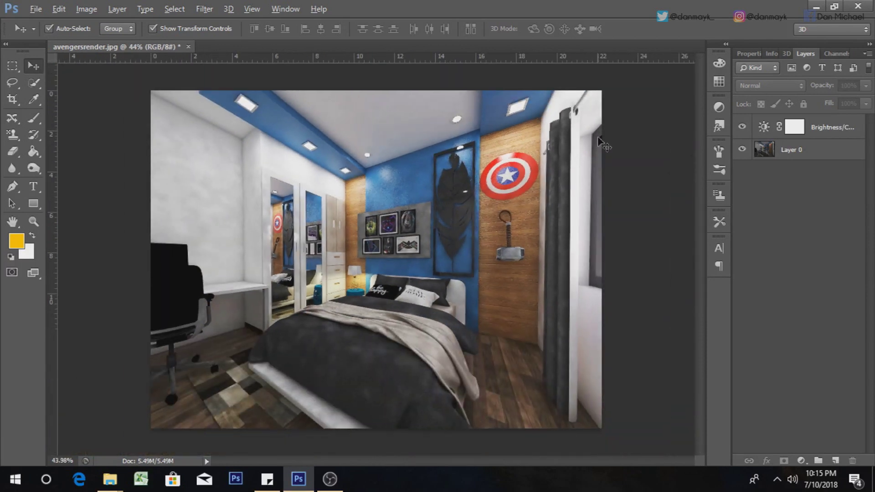
scroll(384, 273, "down", 1, "alt")
left_click(742, 127)
left_click(742, 127)
left_click(743, 128)
left_click(742, 129)
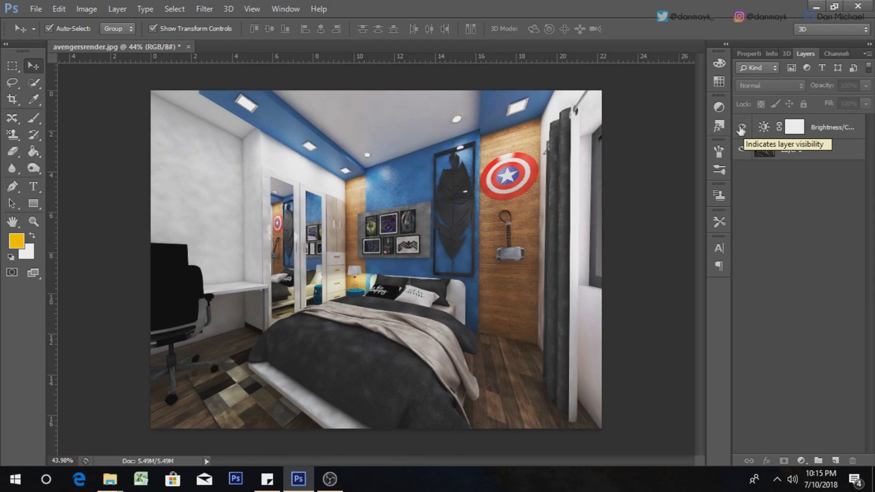
Save the render as a JPEG named avengersrender1.jpg, reaching the JPEG quality options.
left_click(35, 9)
left_click(81, 163)
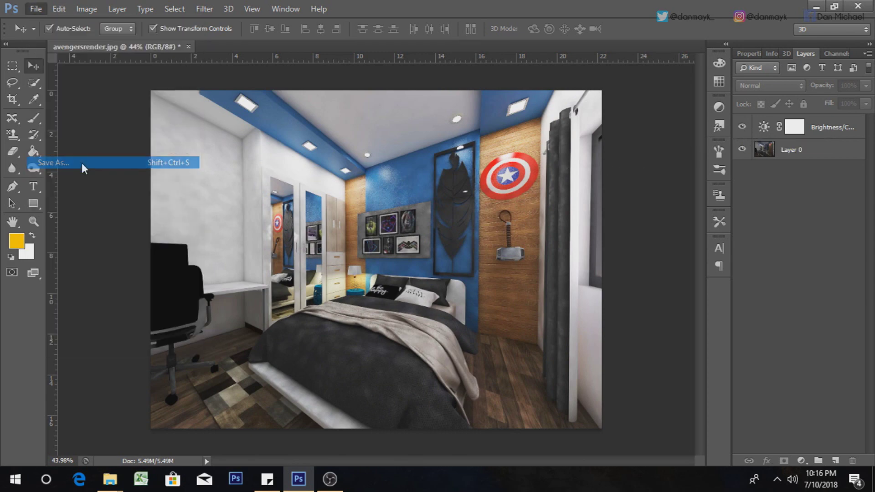
left_click(239, 313)
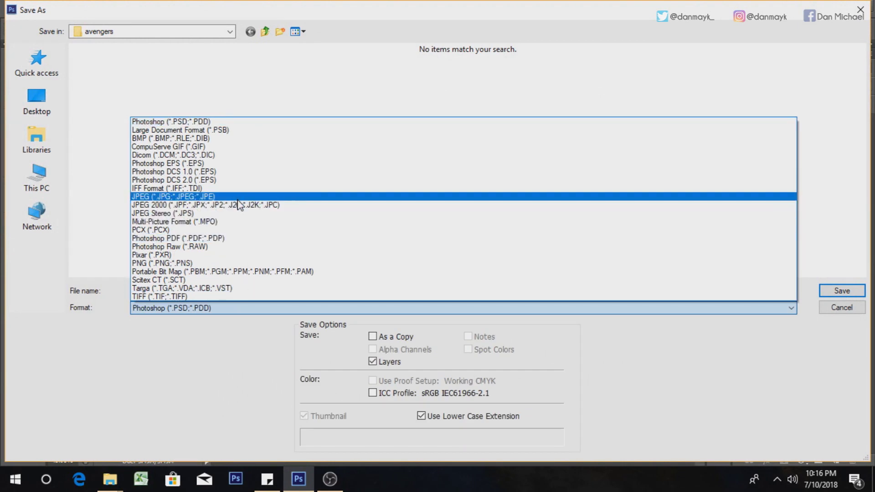
left_click(240, 200)
left_click(225, 292)
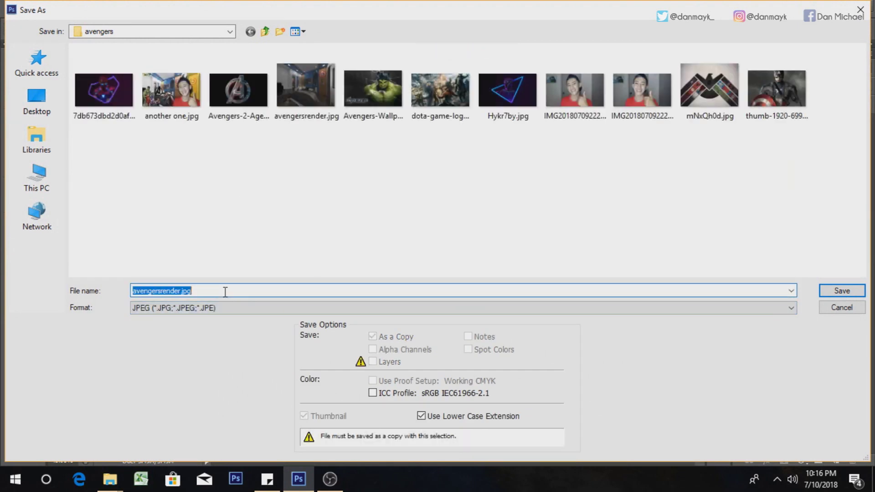
left_click(180, 291)
type("1")
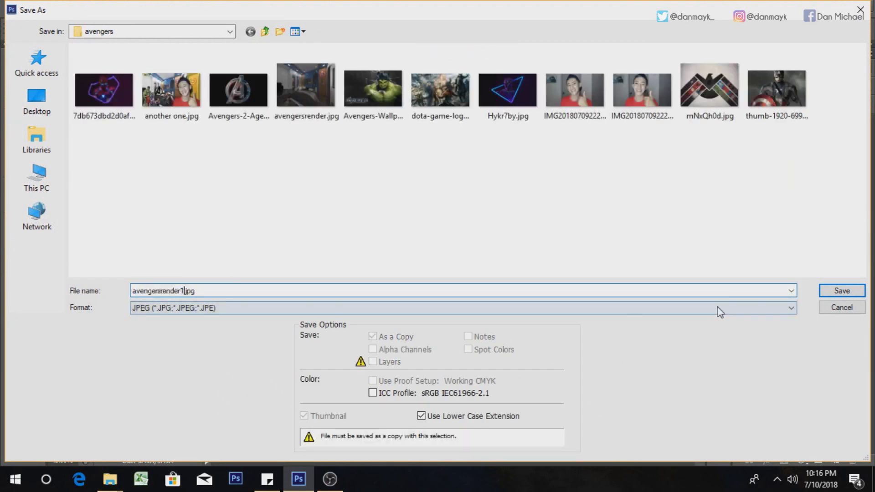
left_click(842, 290)
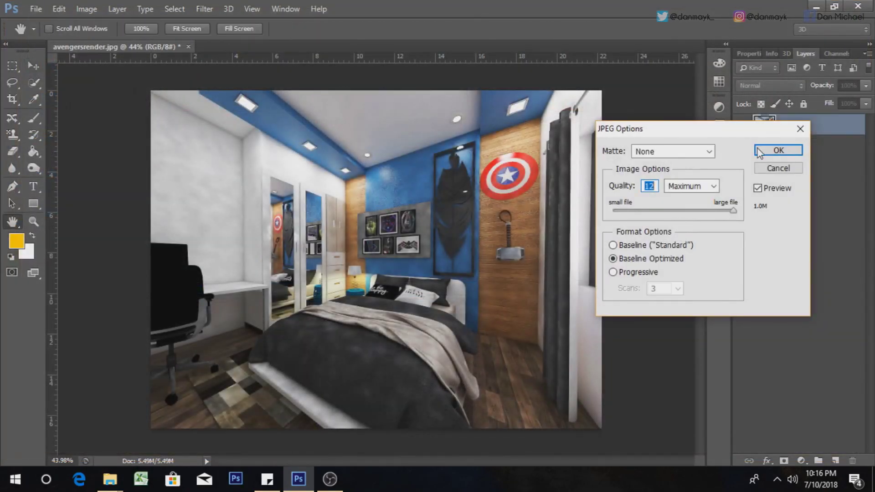